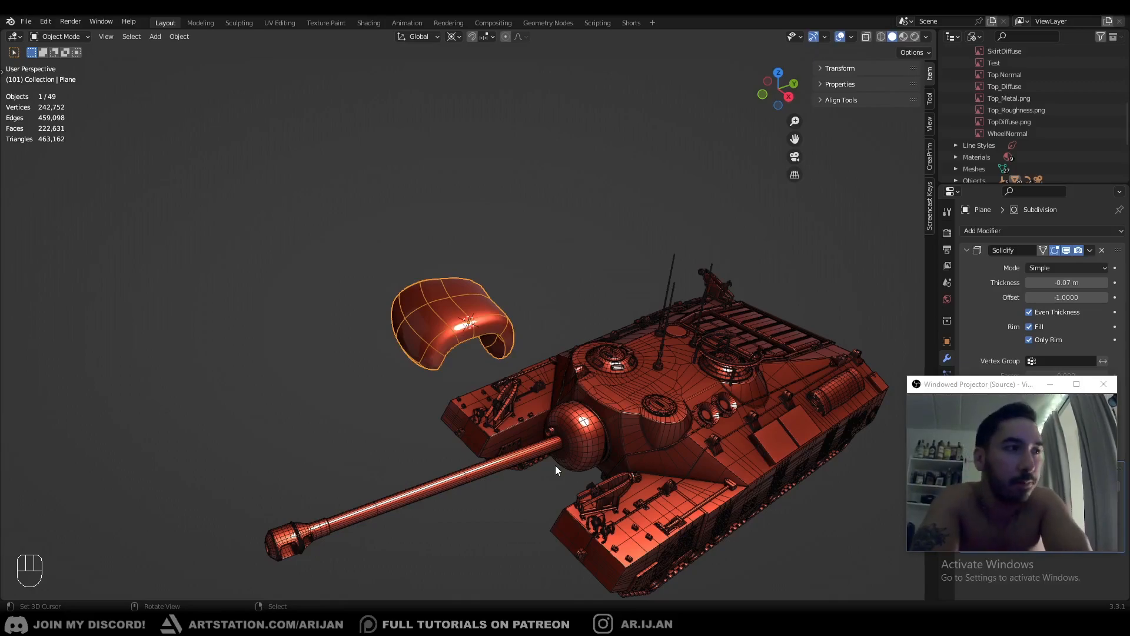
# Examine the tank model and the curved plate beside it from several angles, then frame the plate
pyautogui.moveTo(555, 464); pyautogui.dragTo(525, 375, button='middle')
pyautogui.click(509, 316)
pyautogui.press('KP_Decimal')
pyautogui.press('KP_3')
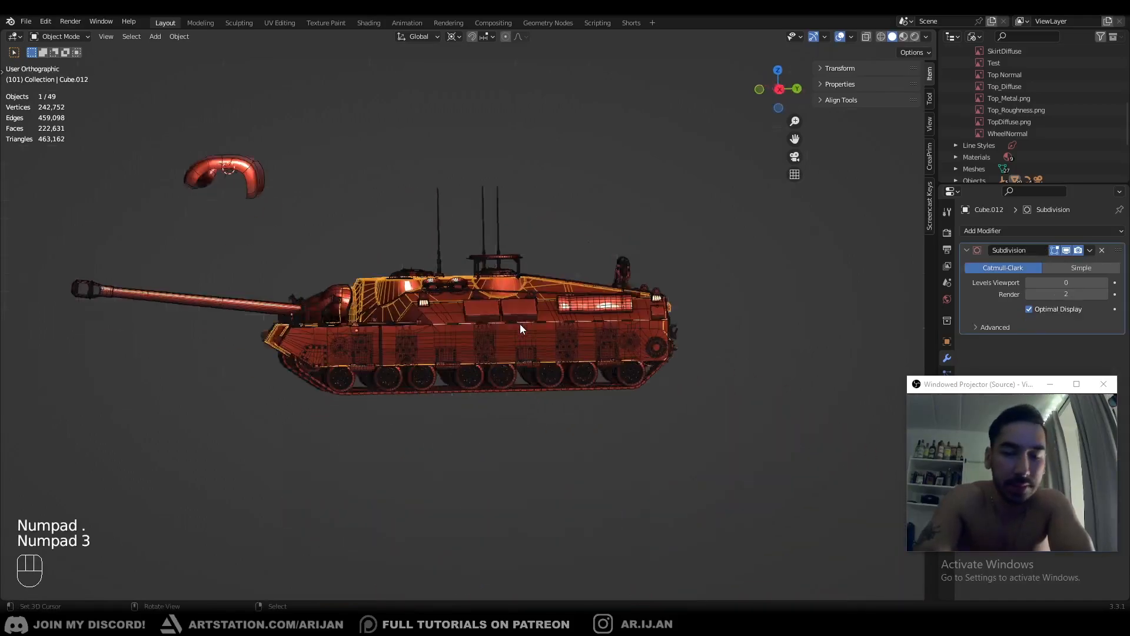
pyautogui.moveTo(516, 327); pyautogui.dragTo(511, 377, button='middle')
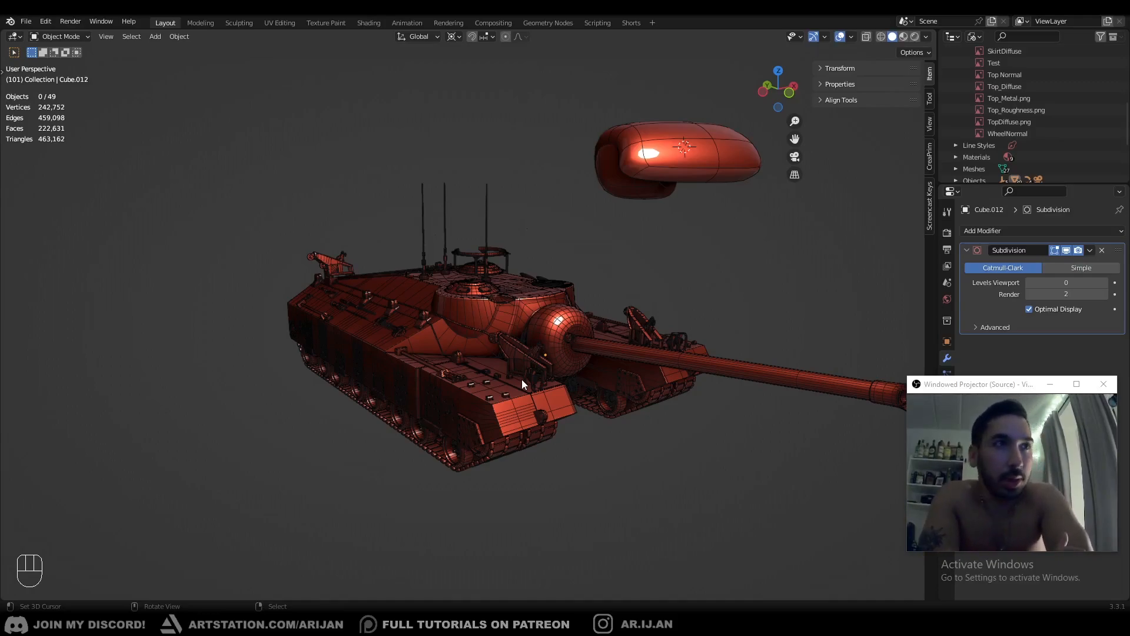
pyautogui.moveTo(513, 370); pyautogui.dragTo(251, 289, button='middle')
pyautogui.click(251, 289)
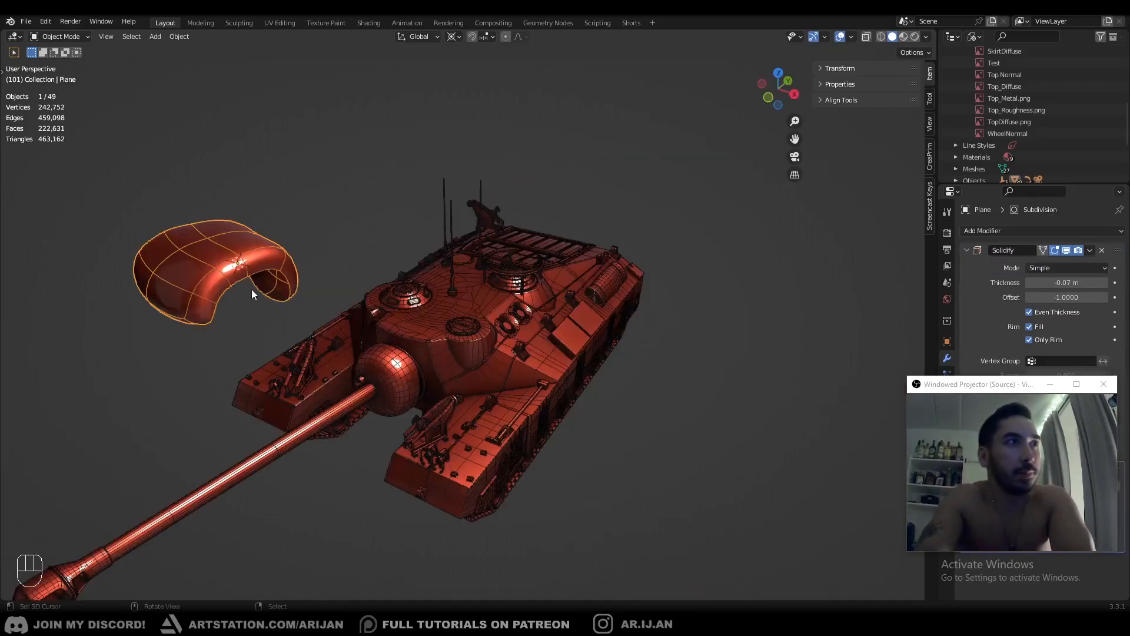
pyautogui.press('KP_Decimal')
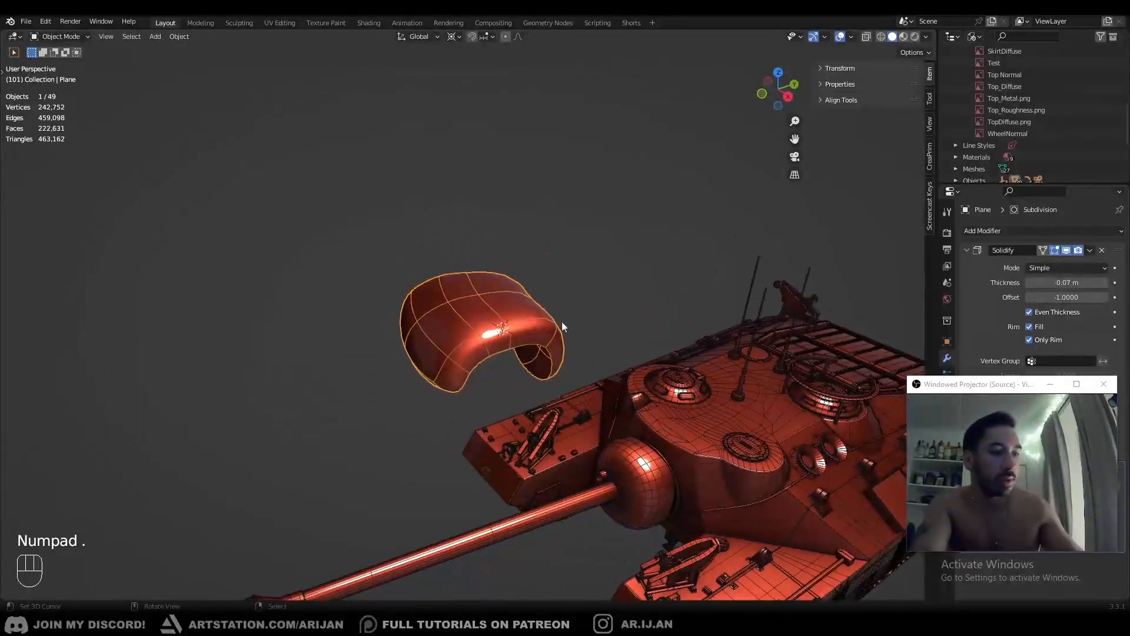
# Add a cube and move it clear of the curved plate into the empty space beside the tank
pyautogui.hotkey('shift', 'a')
pyautogui.moveTo(555, 285)
pyautogui.click(599, 299)
pyautogui.moveTo(529, 341); pyautogui.dragTo(601, 348, button='middle')
pyautogui.press('g')
pyautogui.click(447, 286)
pyautogui.moveTo(447, 285); pyautogui.dragTo(568, 300, button='middle')
pyautogui.press('g')
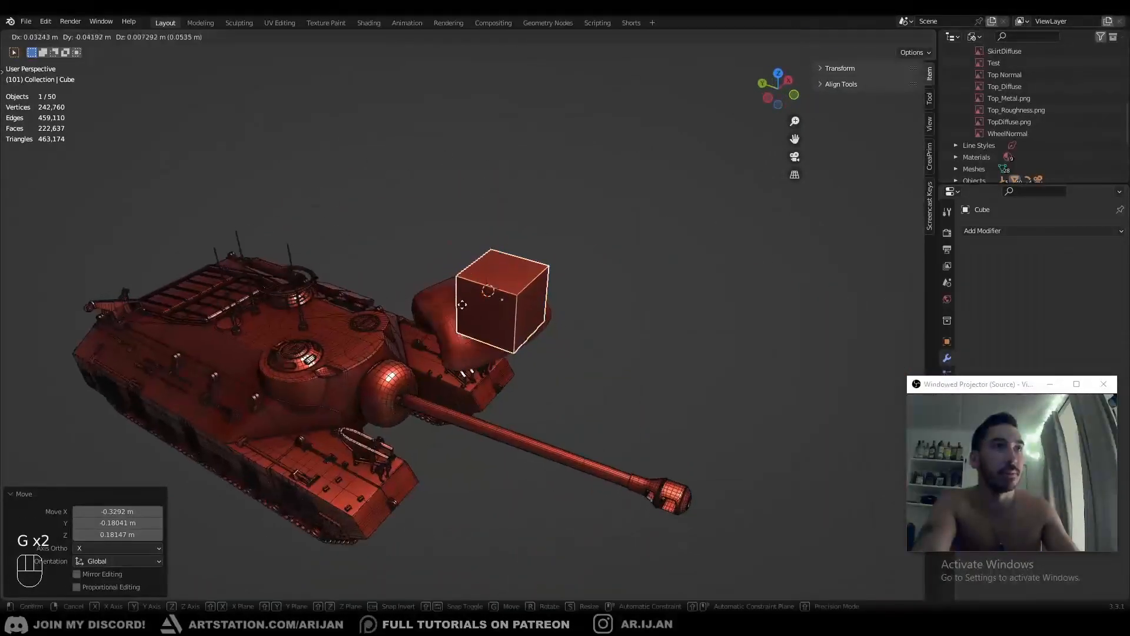
pyautogui.click(698, 232)
# Add a Subdivision modifier to the cube with a viewport level of 3
pyautogui.click(999, 233)
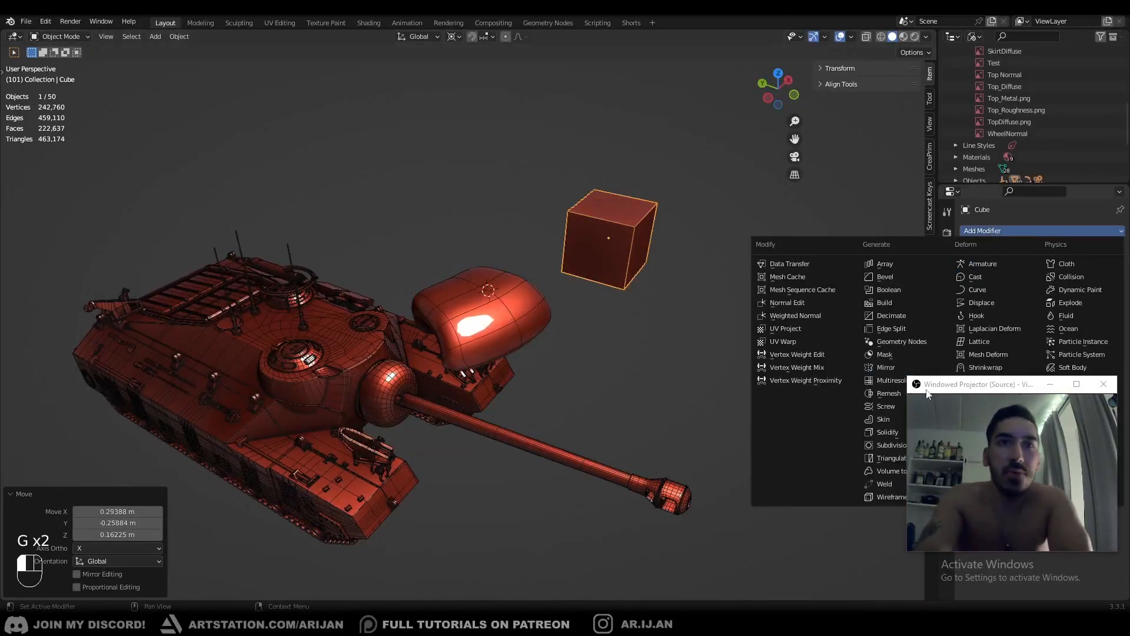
pyautogui.click(890, 446)
pyautogui.click(1104, 283)
pyautogui.click(1105, 283)
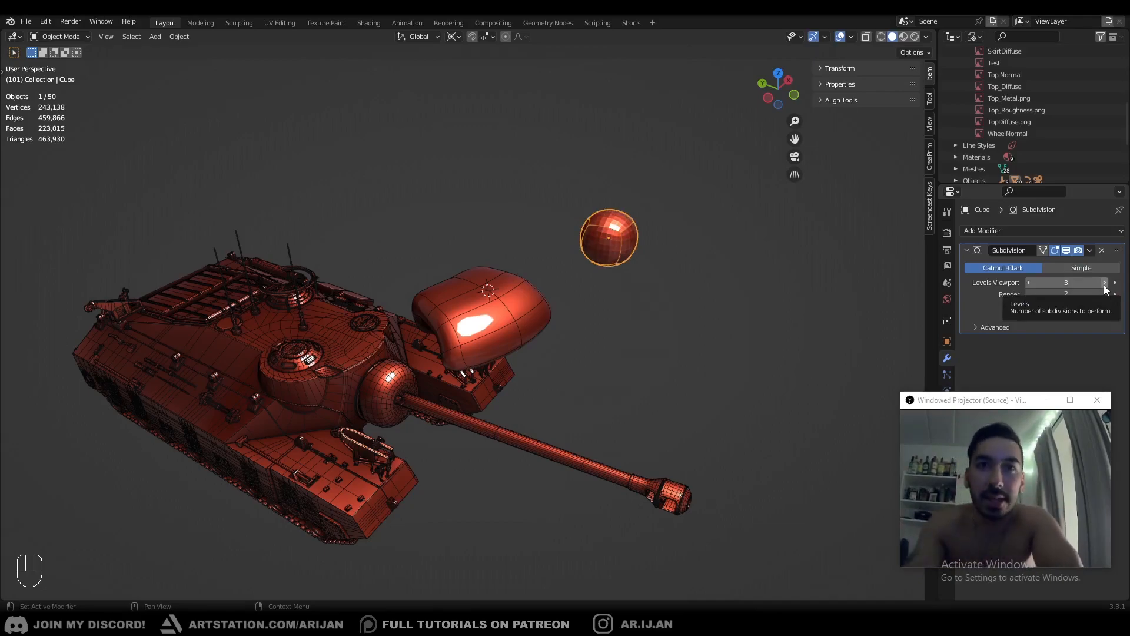
# Add a plane and move it away from the curved plate to the side of the tank
pyautogui.moveTo(764, 394); pyautogui.dragTo(553, 361, button='middle')
pyautogui.hotkey('shift', 'a')
pyautogui.moveTo(554, 361)
pyautogui.click(591, 359)
pyautogui.press('g')
pyautogui.click(404, 344)
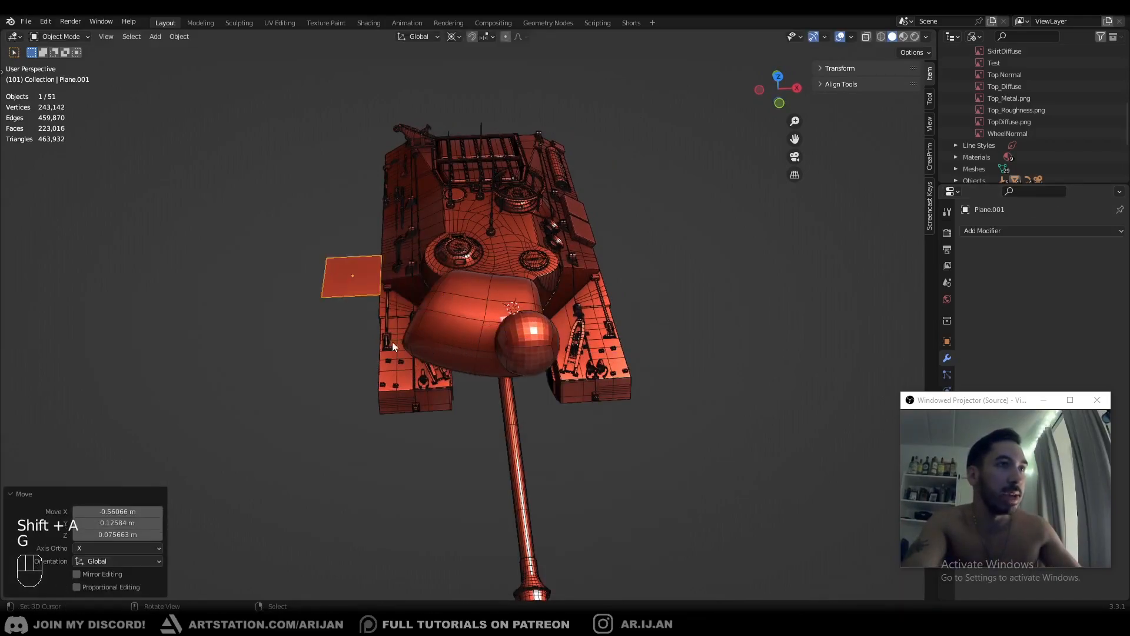
pyautogui.press('KP_Decimal')
# Add a Subdivision modifier to the plane with a viewport level of 2
pyautogui.click(996, 232)
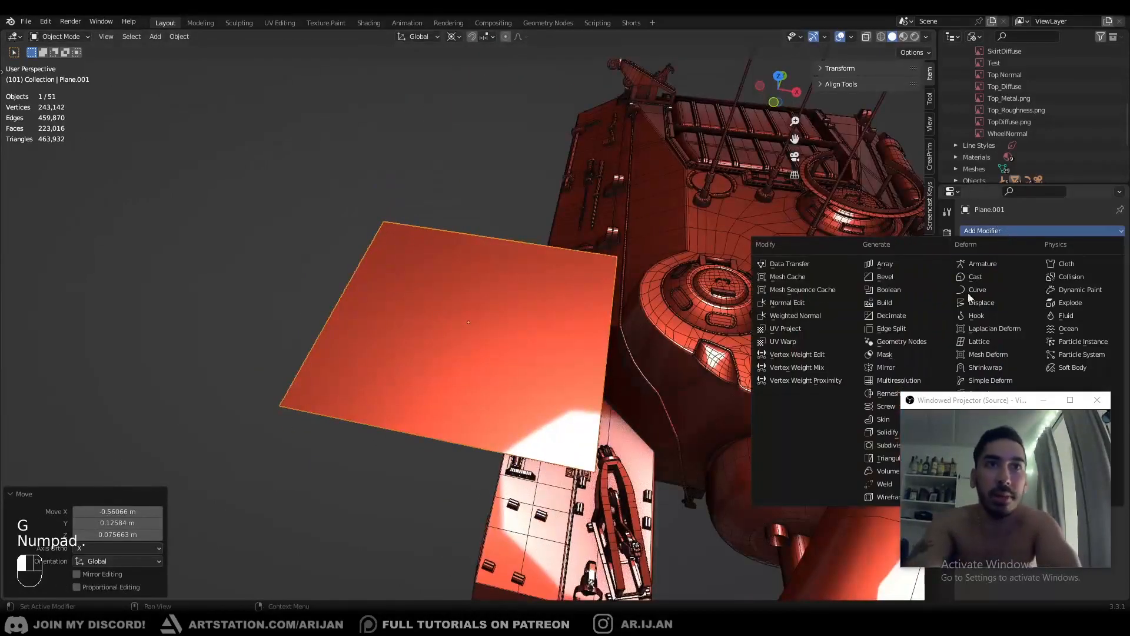
pyautogui.click(882, 471)
pyautogui.click(1104, 283)
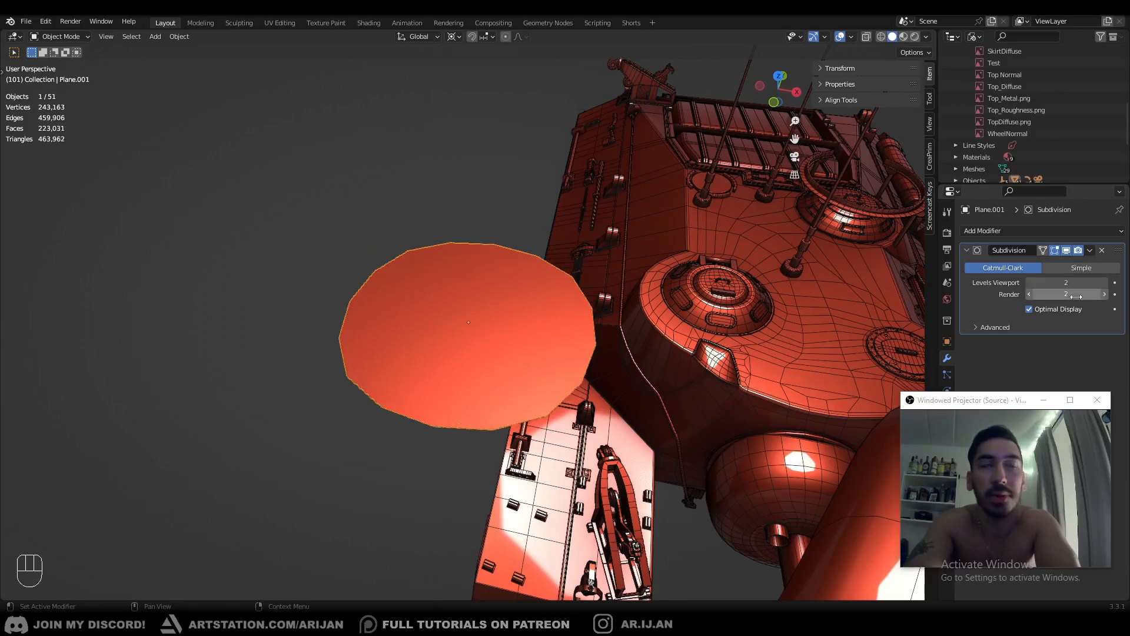
pyautogui.scroll(-1, 931, 322)
pyautogui.scroll(-5, 726, 355)
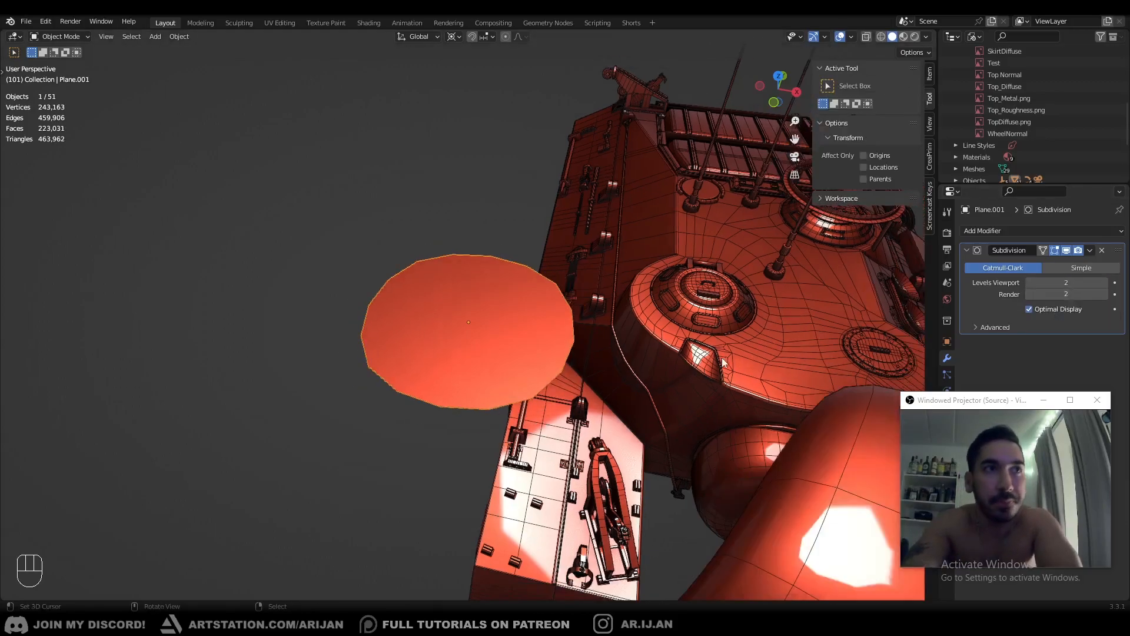
# Extrude one edge of the plane downward and compare its control cage with the smoothed surface
pyautogui.moveTo(521, 343); pyautogui.dragTo(412, 359, button='middle')
pyautogui.scroll(2, 497, 329)
pyautogui.press('Tab')
pyautogui.press('e')
pyautogui.click(472, 412)
pyautogui.moveTo(445, 406); pyautogui.dragTo(557, 378, button='middle')
pyautogui.press('Tab')
pyautogui.moveTo(440, 327); pyautogui.dragTo(415, 315, button='middle')
pyautogui.press('Tab')
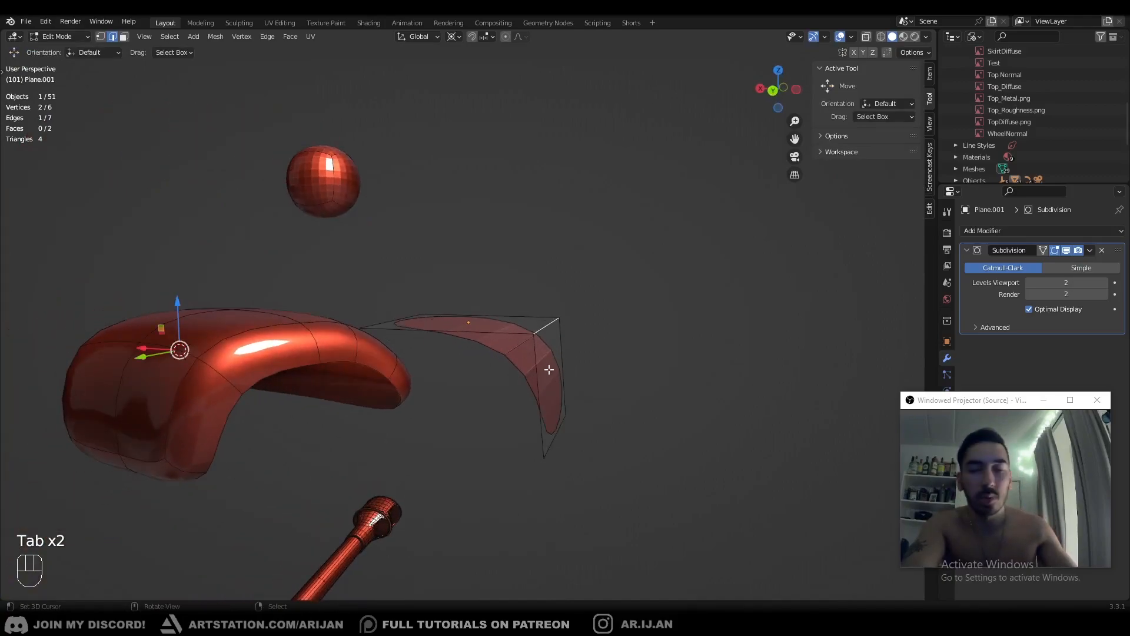
pyautogui.moveTo(547, 362); pyautogui.dragTo(437, 392, button='middle')
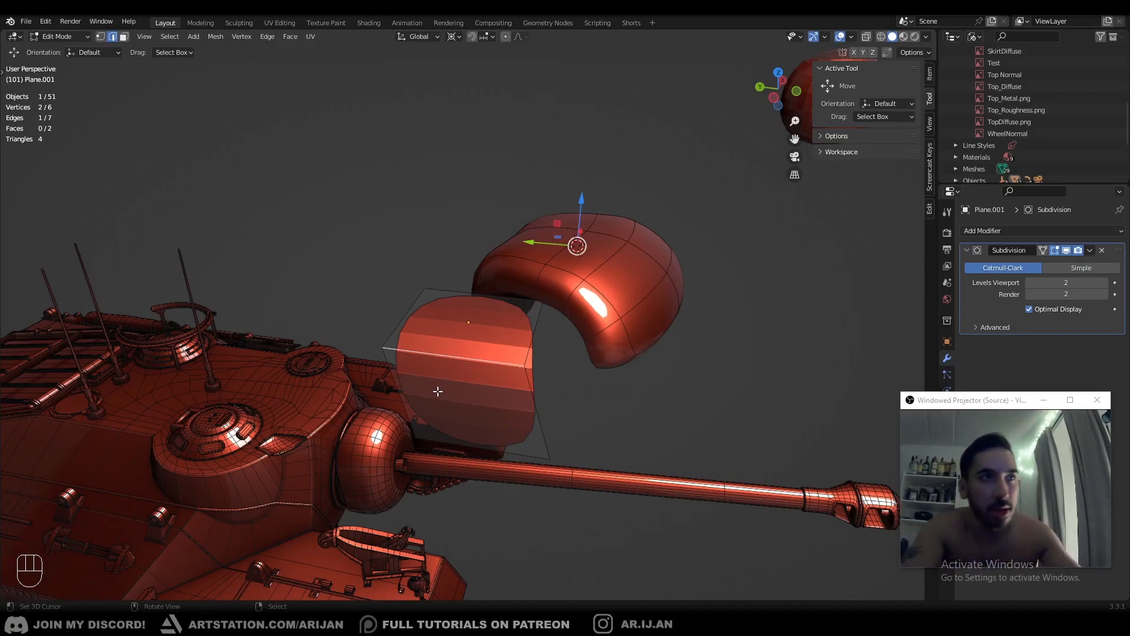
pyautogui.moveTo(438, 391); pyautogui.dragTo(546, 370, button='middle')
# Leave Edit Mode and delete the extruded plane
pyautogui.press('Tab')
pyautogui.press('x')
pyautogui.click(629, 337)
pyautogui.rightClick(629, 337)
# Open the subdivided cube in Edit Mode and set its Subdivision viewport level to 2
pyautogui.scroll(-2, 629, 336)
pyautogui.moveTo(629, 337); pyautogui.dragTo(495, 326, button='middle')
pyautogui.rightClick(425, 316)
pyautogui.press('Tab')
pyautogui.scroll(2, 485, 323)
pyautogui.scroll(1, 503, 329)
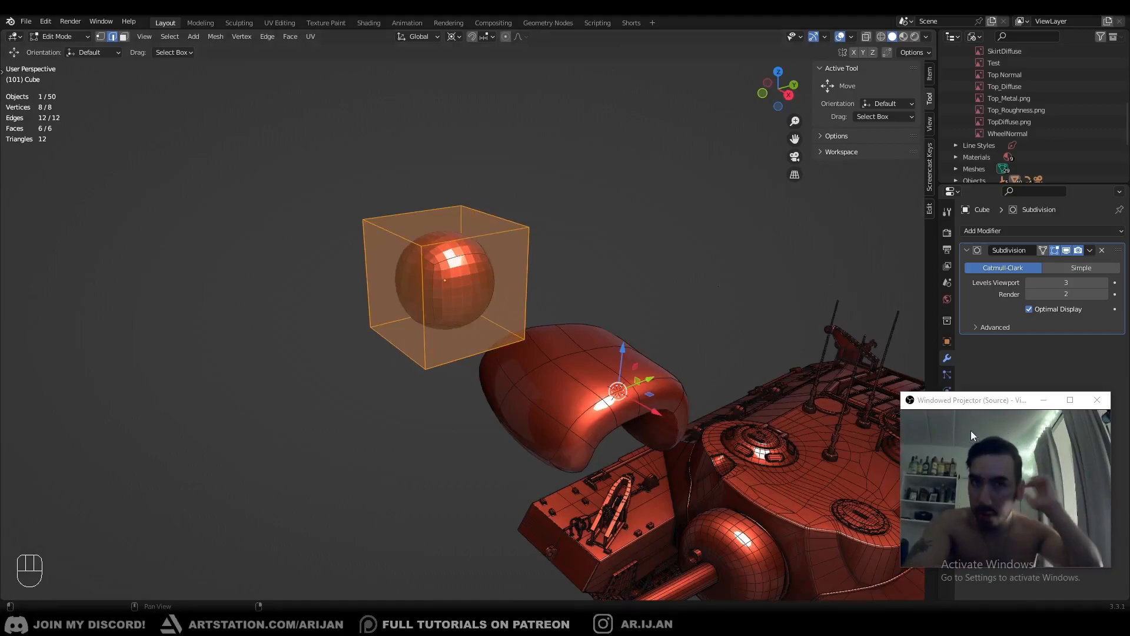
pyautogui.click(1031, 282)
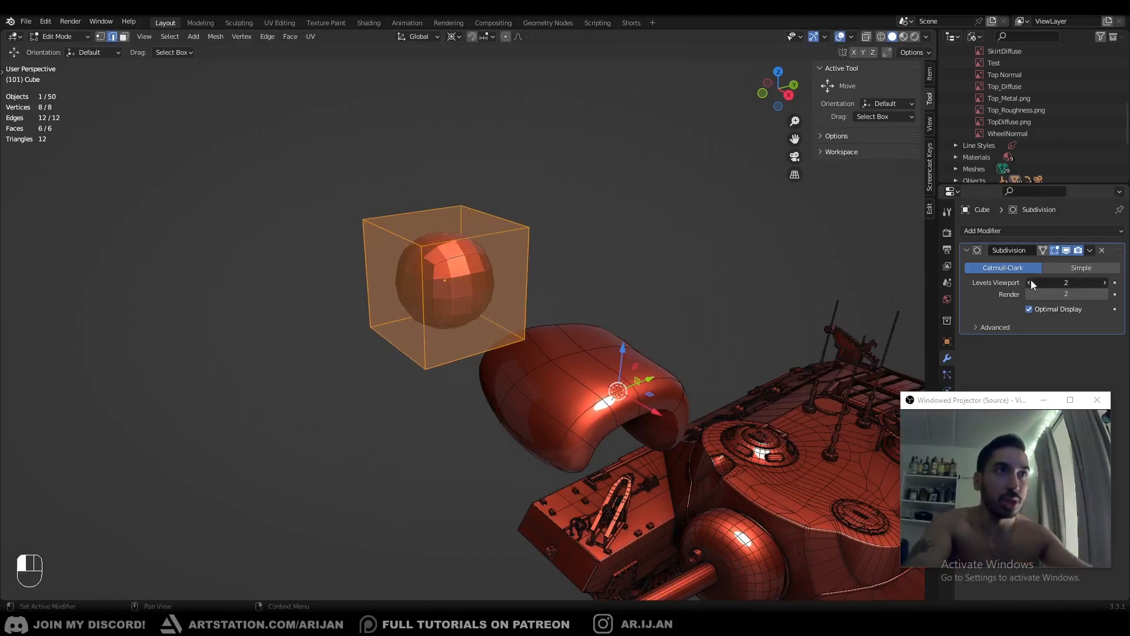
pyautogui.click(1104, 282)
pyautogui.click(1030, 282)
# Compare the cube's eight-vertex control cage with its smoothed shape in Object and Edit Mode
pyautogui.press('KP_Decimal')
pyautogui.moveTo(559, 362); pyautogui.dragTo(431, 321, button='middle')
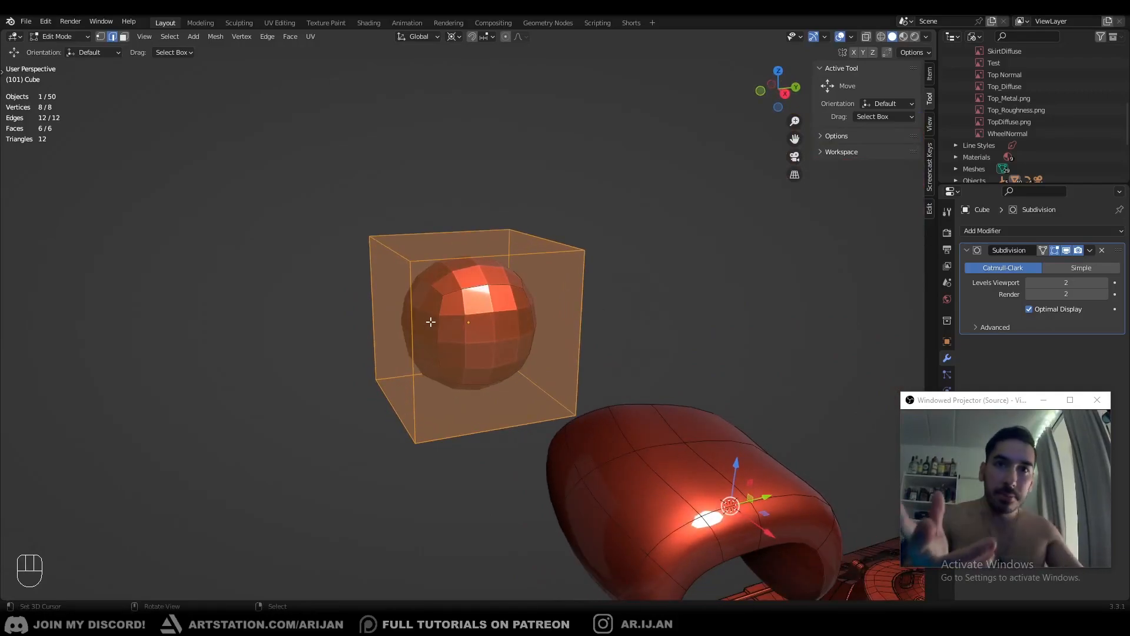
pyautogui.press('Tab')
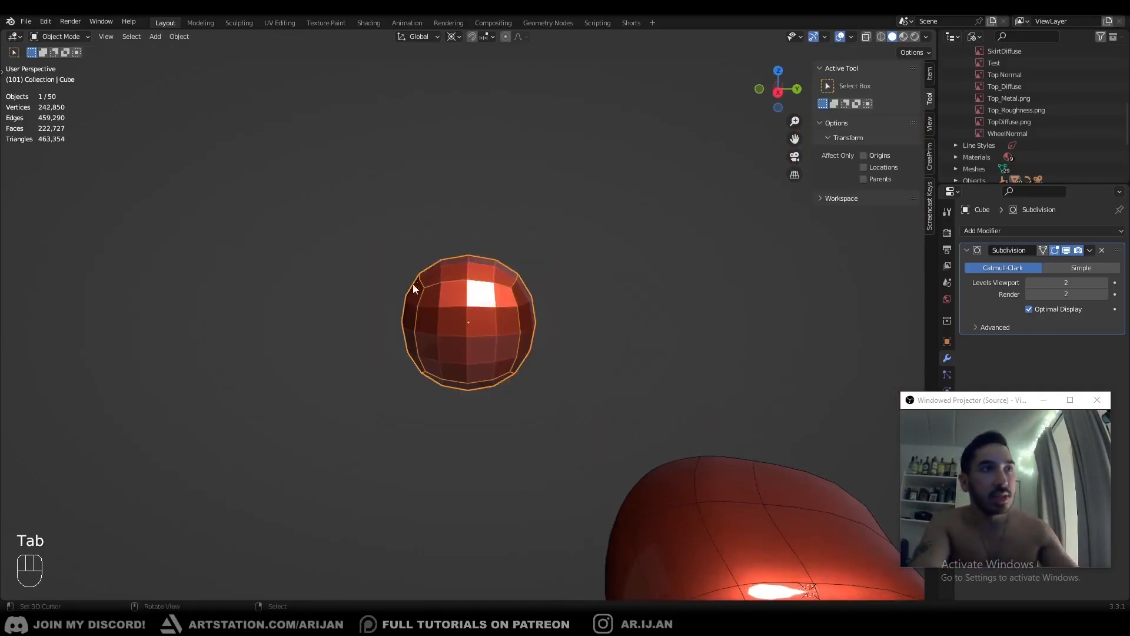
pyautogui.press('Tab')
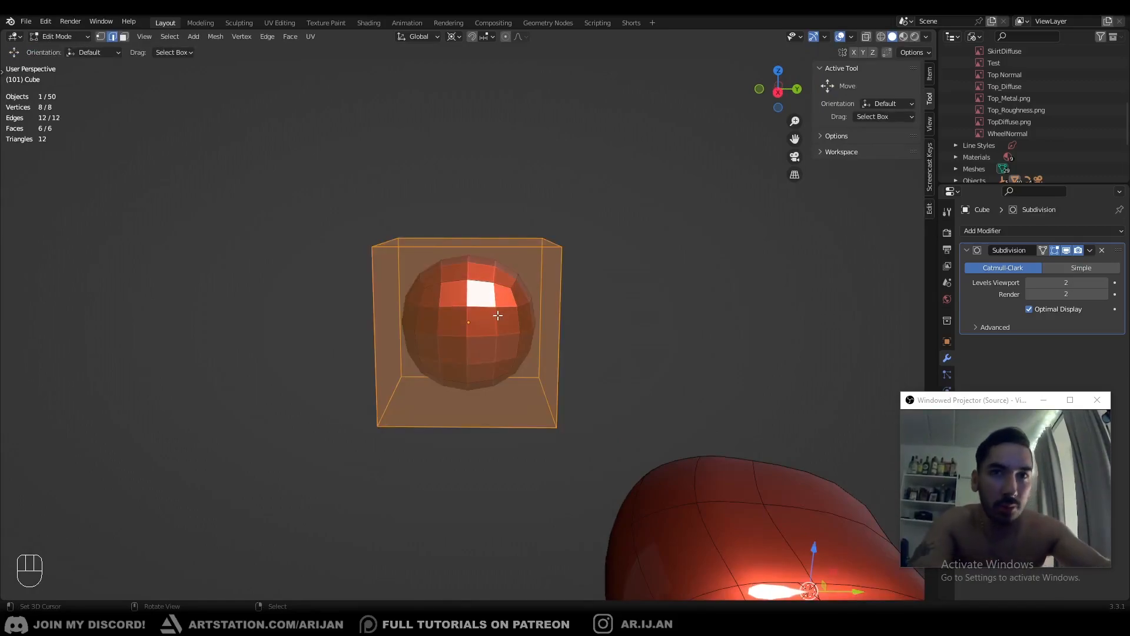
pyautogui.moveTo(924, 395); pyautogui.dragTo(947, 417)
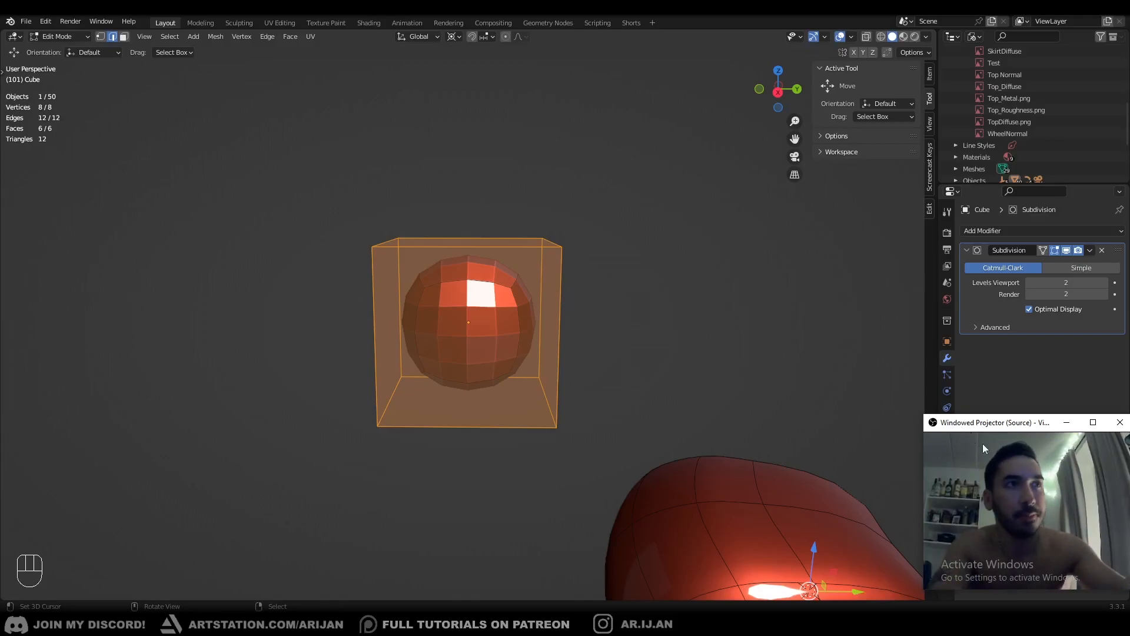
pyautogui.moveTo(346, 302); pyautogui.dragTo(400, 241, button='middle')
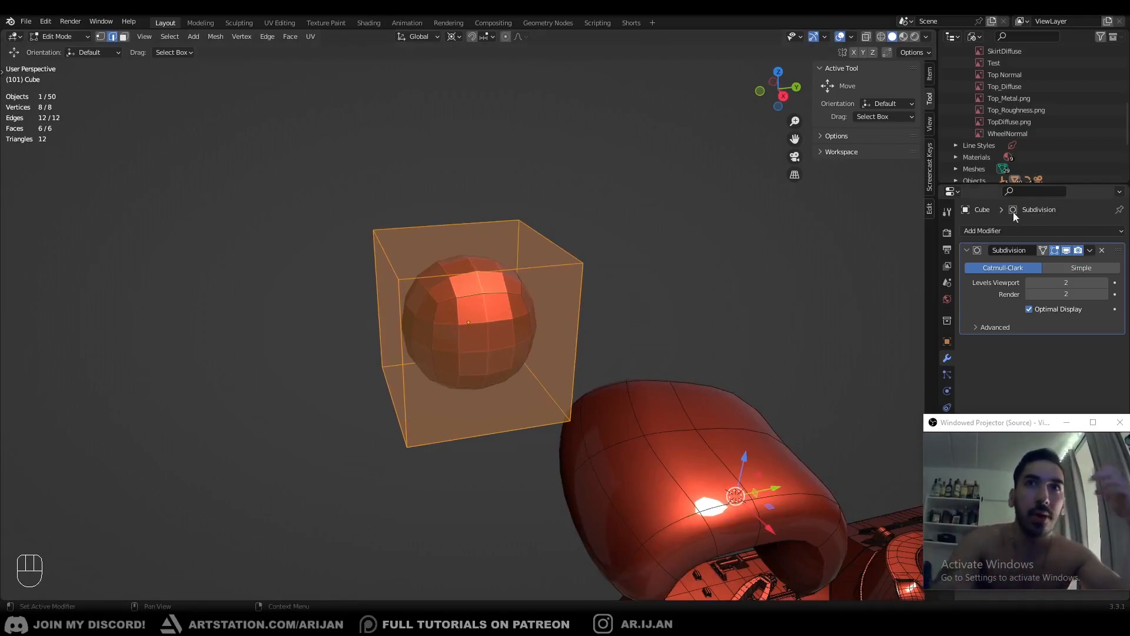
# Apply the cube's Subdivision modifier and inspect the resulting mesh in Edit Mode
pyautogui.click(1089, 252)
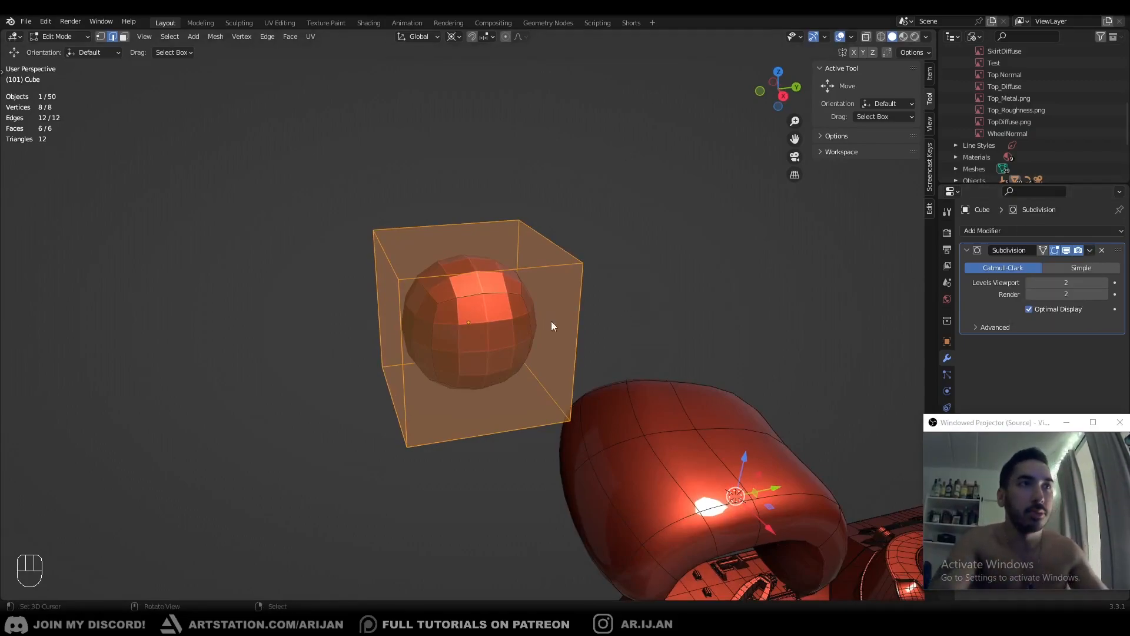
pyautogui.press('Tab')
pyautogui.click(1090, 250)
pyautogui.click(1058, 264)
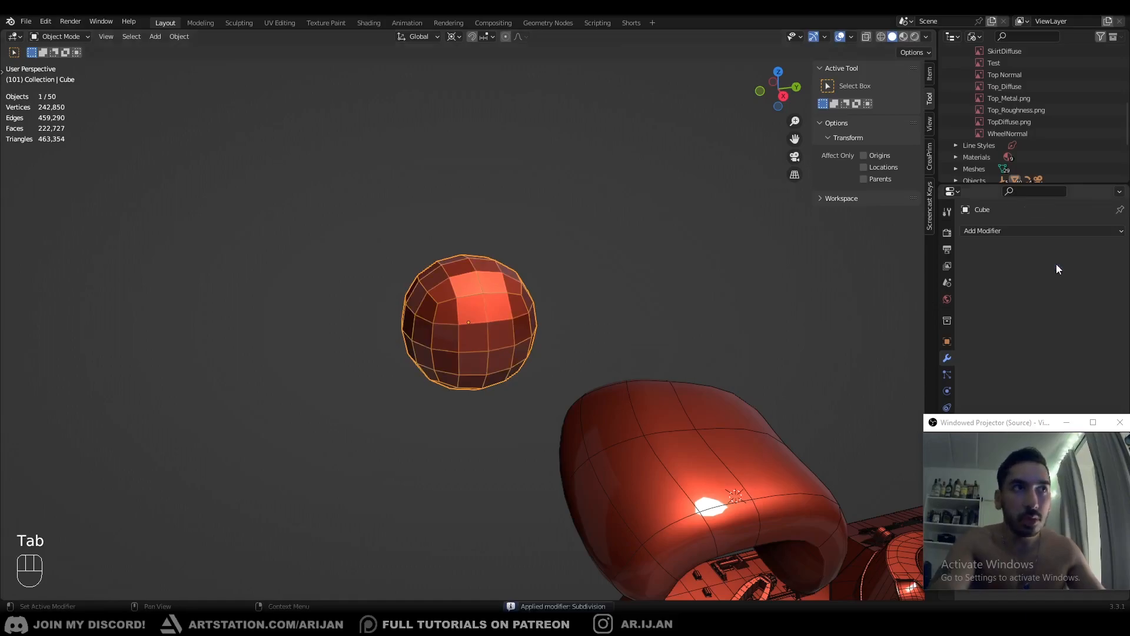
pyautogui.press('Tab')
pyautogui.scroll(5, 424, 243)
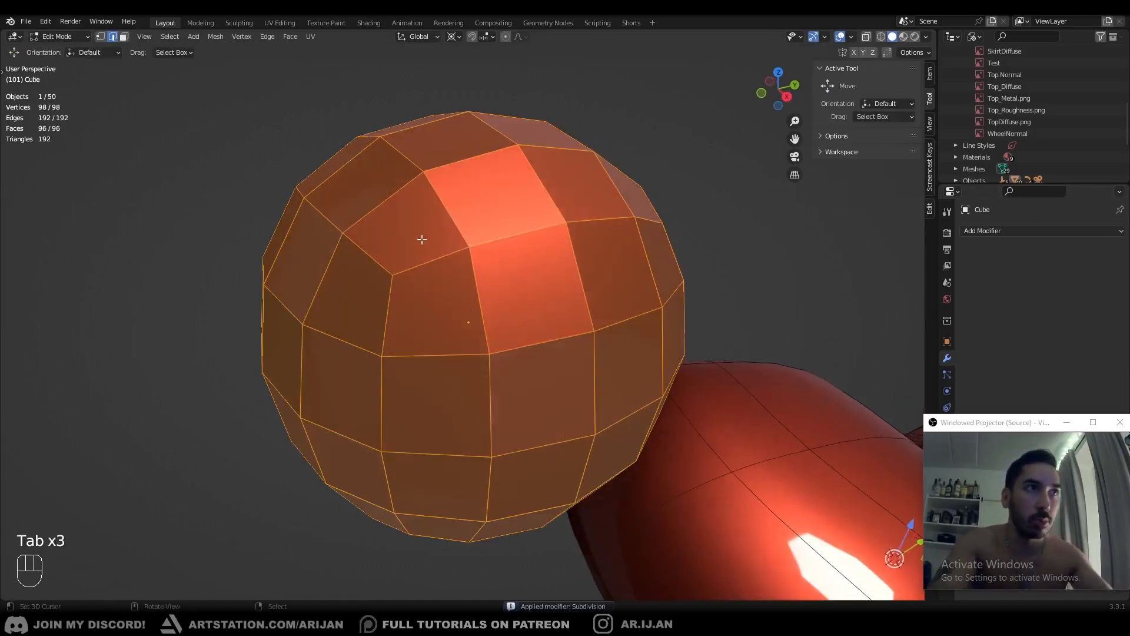
pyautogui.click(424, 243)
pyautogui.scroll(-4, 417, 226)
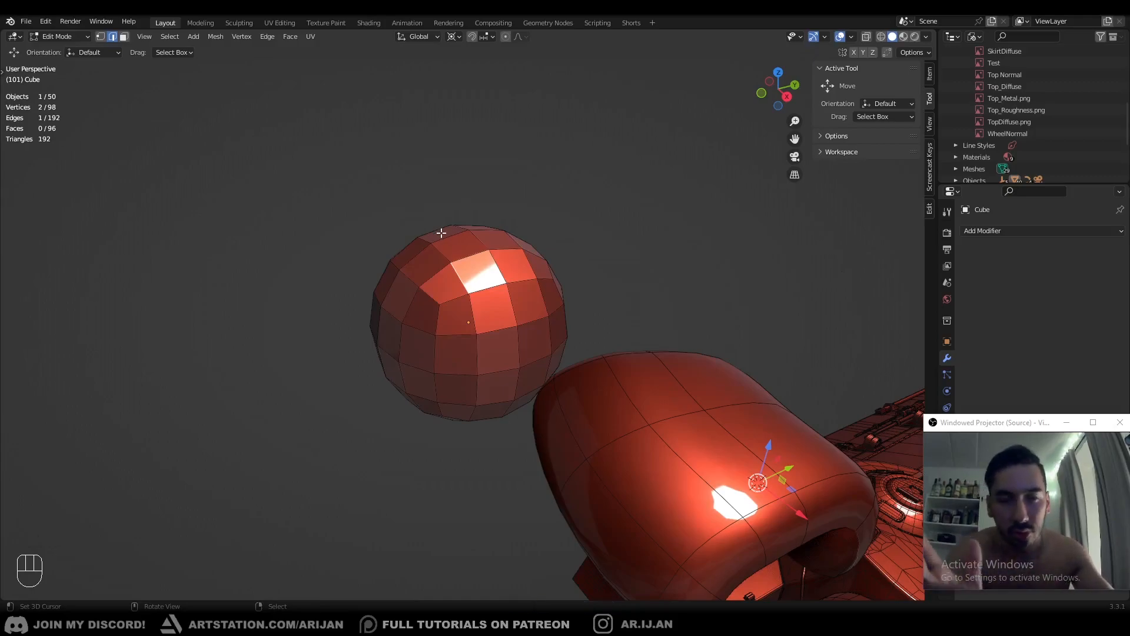
# Undo applying the Subdivision modifier to the cube
pyautogui.press('Tab')
pyautogui.hotkey('ctrl', 'z')
pyautogui.hotkey('ctrl', 'z')
pyautogui.hotkey('ctrl', 'z')
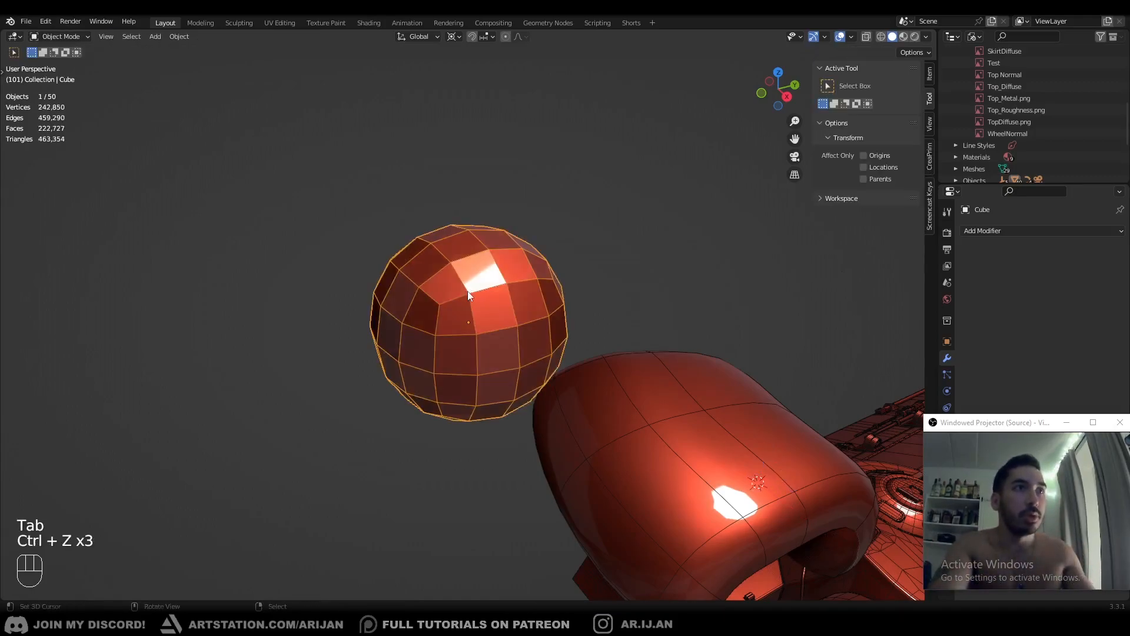
pyautogui.hotkey('ctrl', 'z')
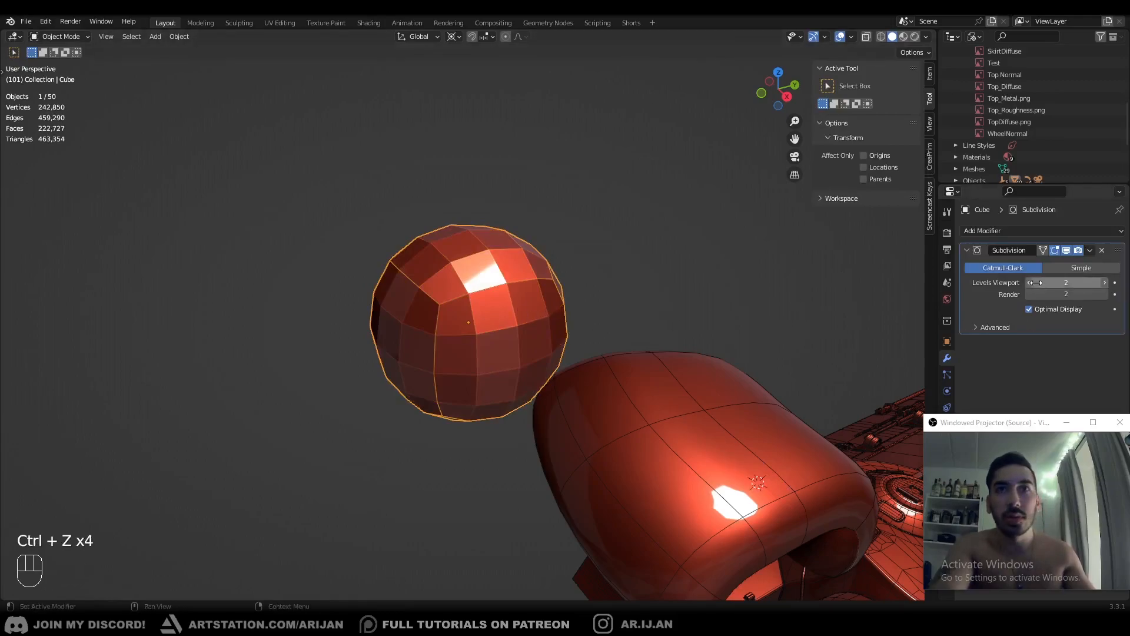
# Cut a horizontal edge loop around the cube close to its top face, at a slide factor of about -0.895
pyautogui.press('Tab')
pyautogui.moveTo(676, 338); pyautogui.dragTo(652, 341, button='middle')
pyautogui.scroll(-2, 604, 343)
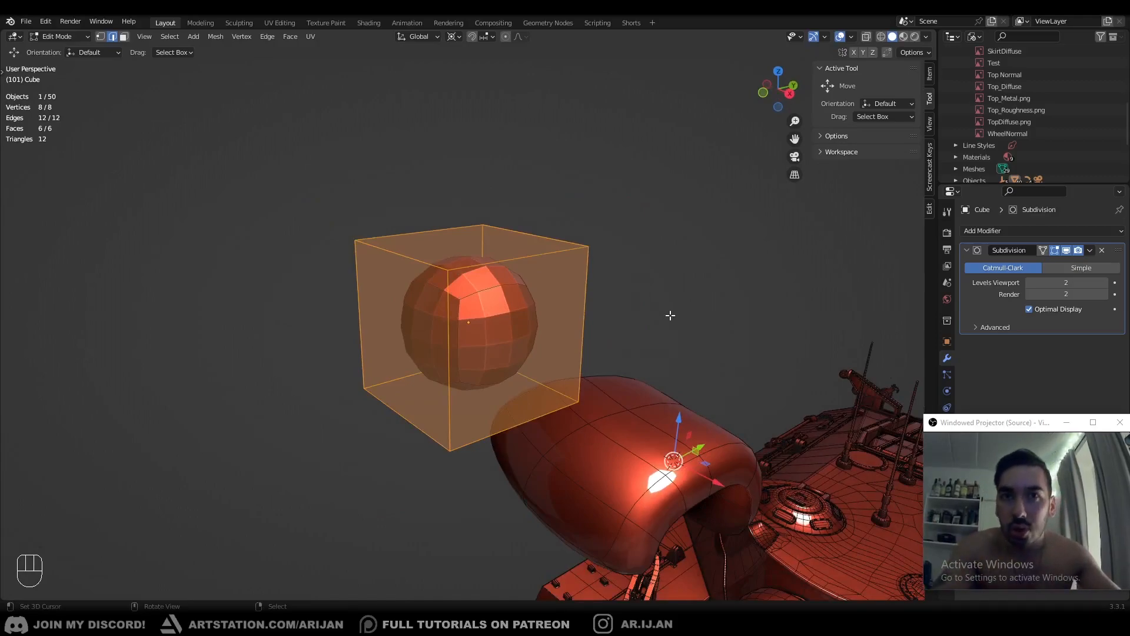
pyautogui.scroll(2, 486, 340)
pyautogui.hotkey('ctrl', 'r')
pyautogui.click(424, 346)
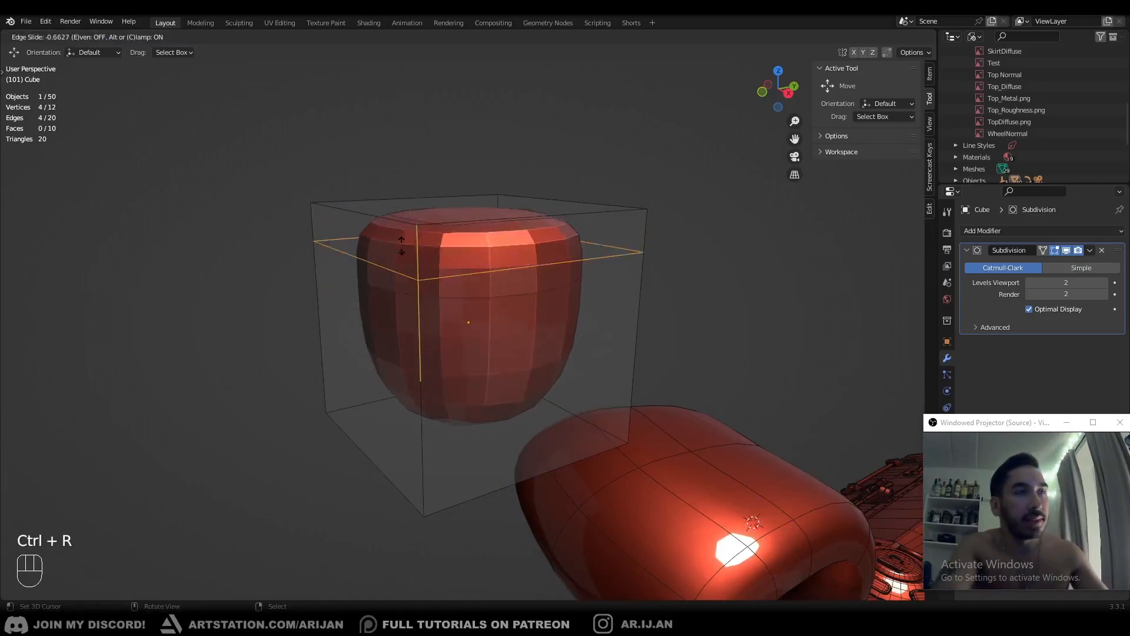
pyautogui.click(414, 222)
# Cut a second horizontal edge loop close to the cube's bottom face and check the rounded shape in Object Mode
pyautogui.moveTo(417, 272); pyautogui.dragTo(430, 242, button='middle')
pyautogui.hotkey('ctrl', 'r')
pyautogui.click(431, 253)
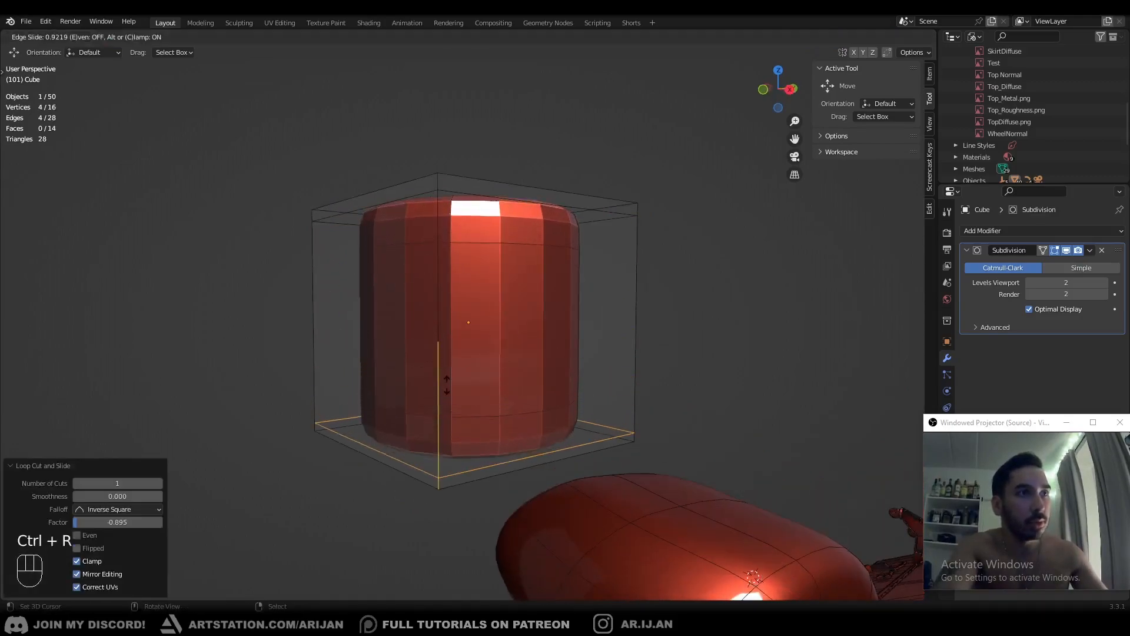
pyautogui.click(447, 389)
pyautogui.scroll(-2, 450, 377)
pyautogui.moveTo(465, 306); pyautogui.dragTo(549, 361, button='middle')
pyautogui.press('Tab')
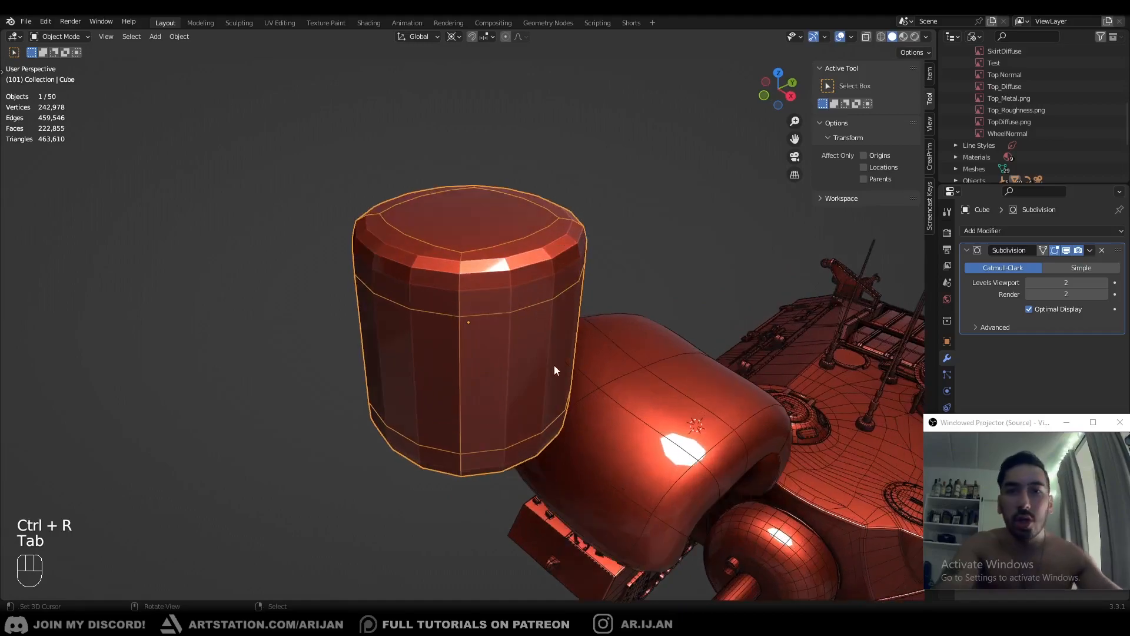
pyautogui.moveTo(582, 437); pyautogui.dragTo(437, 279, button='middle')
pyautogui.press('Tab')
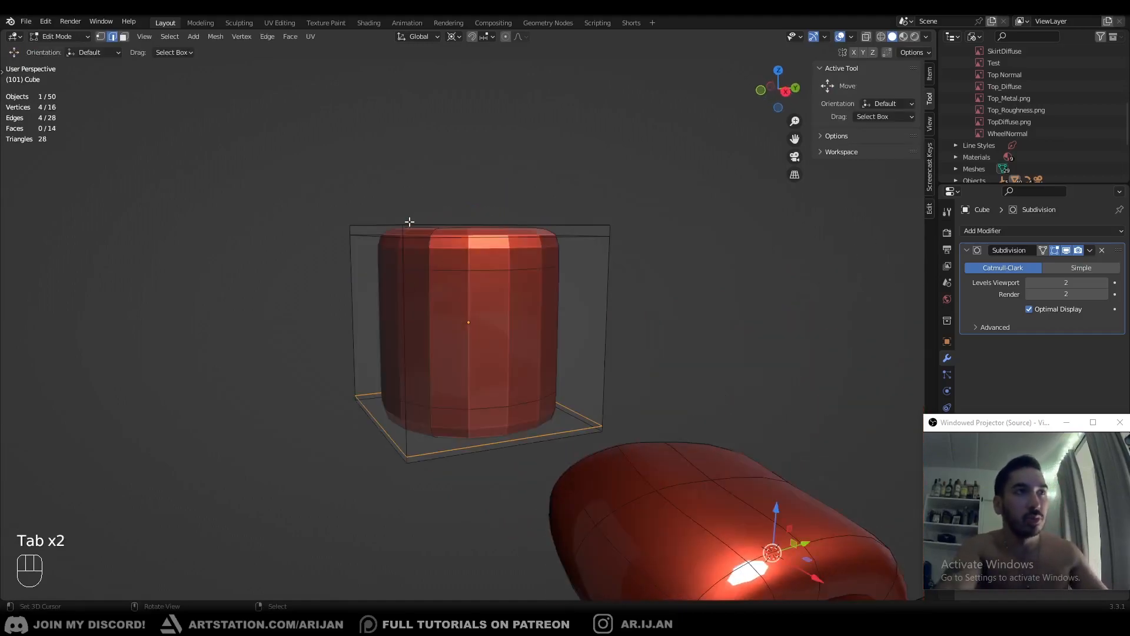
# Cut two parallel vertical edge loops near opposite sides of the cube, at slide factors of about -0.873 and -0.796
pyautogui.moveTo(409, 244); pyautogui.dragTo(442, 235, button='middle')
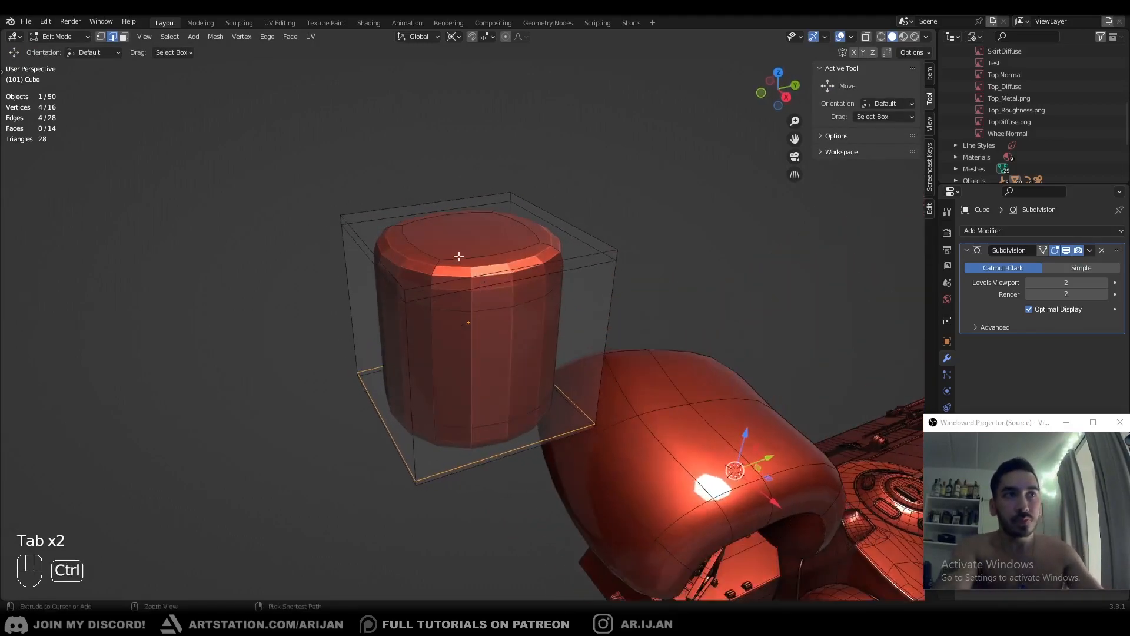
pyautogui.hotkey('ctrl', 'r')
pyautogui.click(438, 211)
pyautogui.click(415, 214)
pyautogui.hotkey('ctrl', 'r')
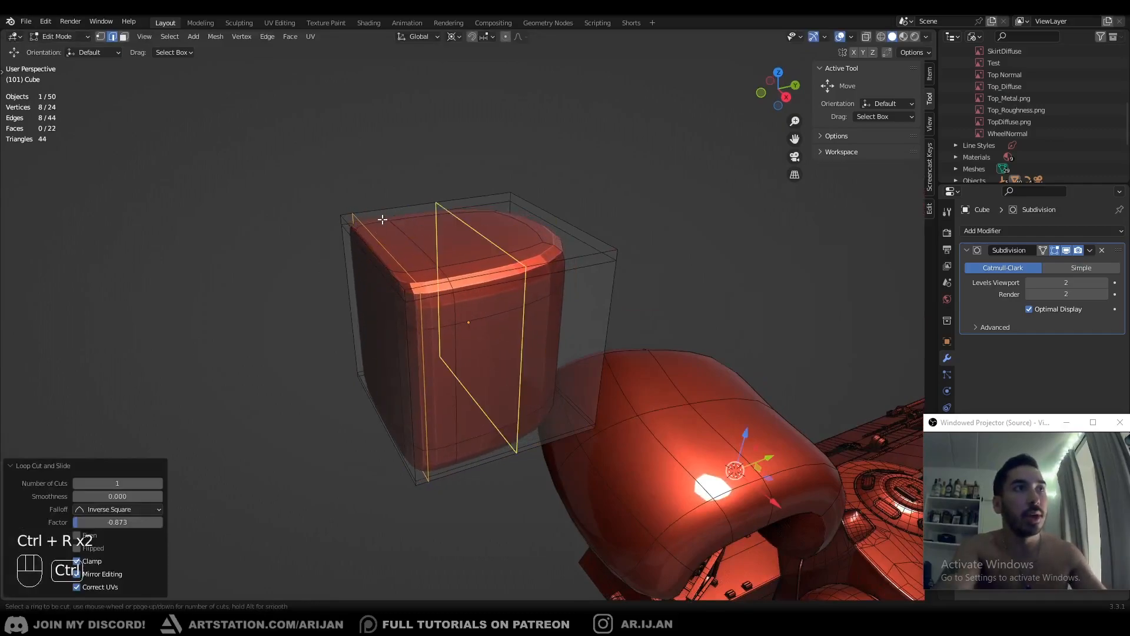
pyautogui.click(403, 218)
pyautogui.click(449, 226)
# Cut two vertical edge loops in the perpendicular direction near the cube's remaining sides and return to Object Mode
pyautogui.moveTo(449, 227); pyautogui.dragTo(487, 259, button='middle')
pyautogui.hotkey('ctrl', 'r')
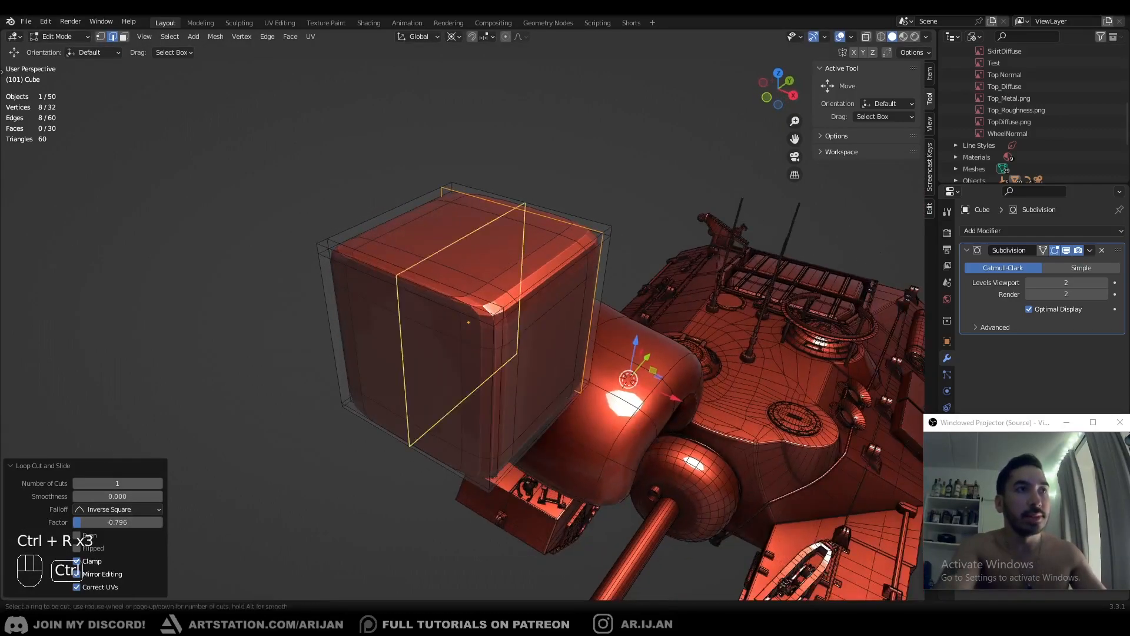
pyautogui.click(434, 303)
pyautogui.click(381, 264)
pyautogui.hotkey('ctrl', 'r')
pyautogui.click(431, 286)
pyautogui.click(452, 308)
pyautogui.press('Tab')
pyautogui.moveTo(453, 307); pyautogui.dragTo(498, 275, button='middle')
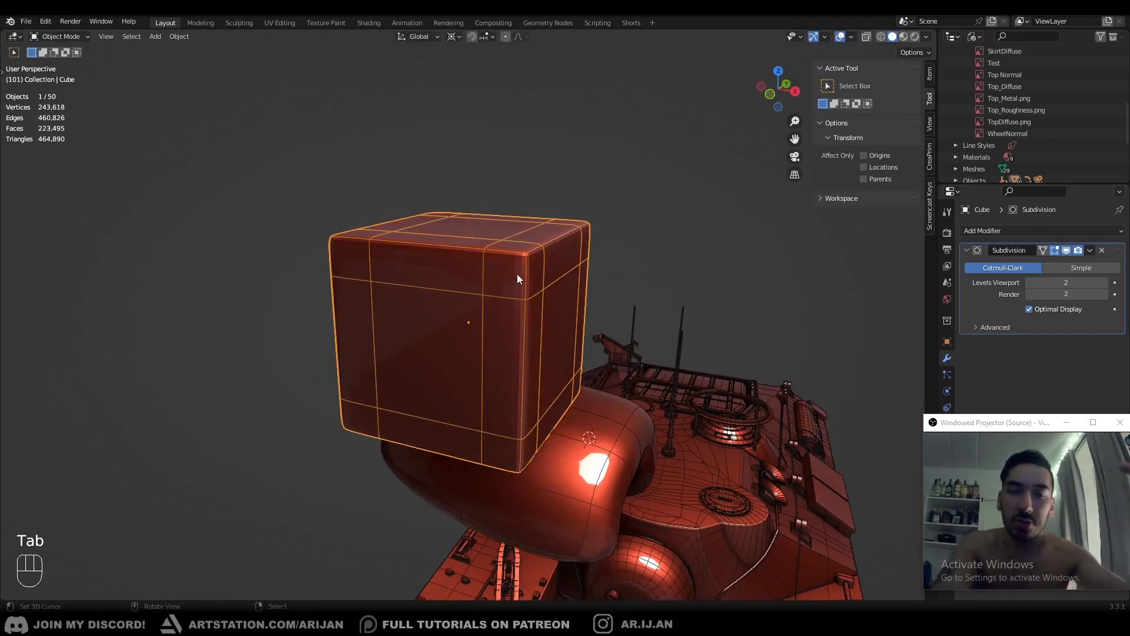
# Shade the subdivided cube smooth and inspect the rounded edges along its supporting loops
pyautogui.moveTo(555, 252); pyautogui.dragTo(547, 255, button='middle')
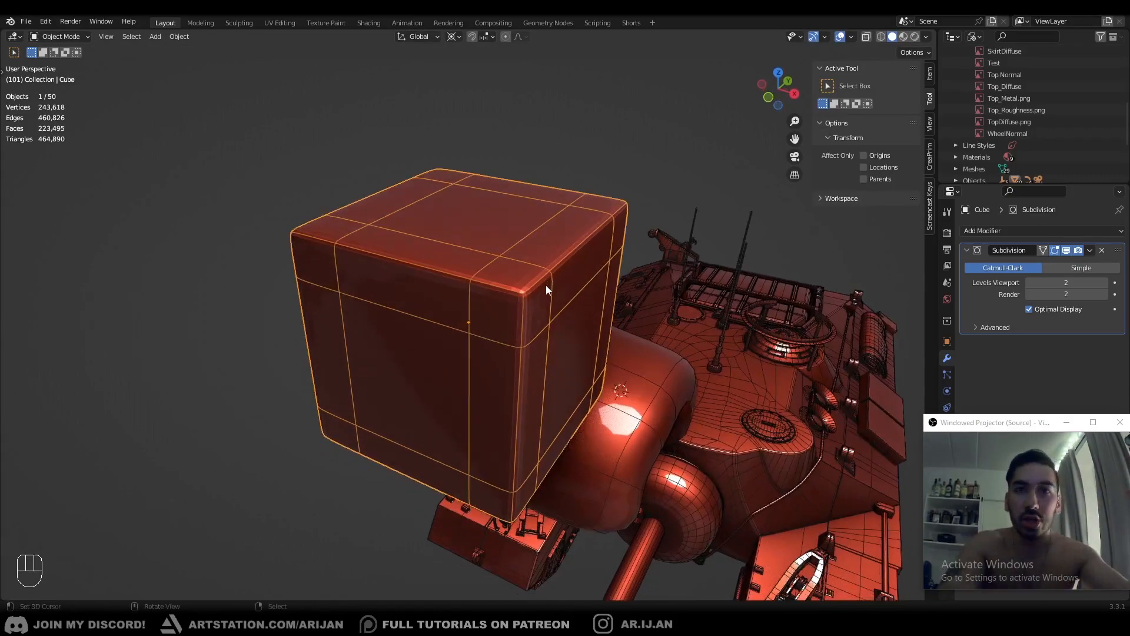
pyautogui.moveTo(538, 305); pyautogui.dragTo(508, 325, button='middle')
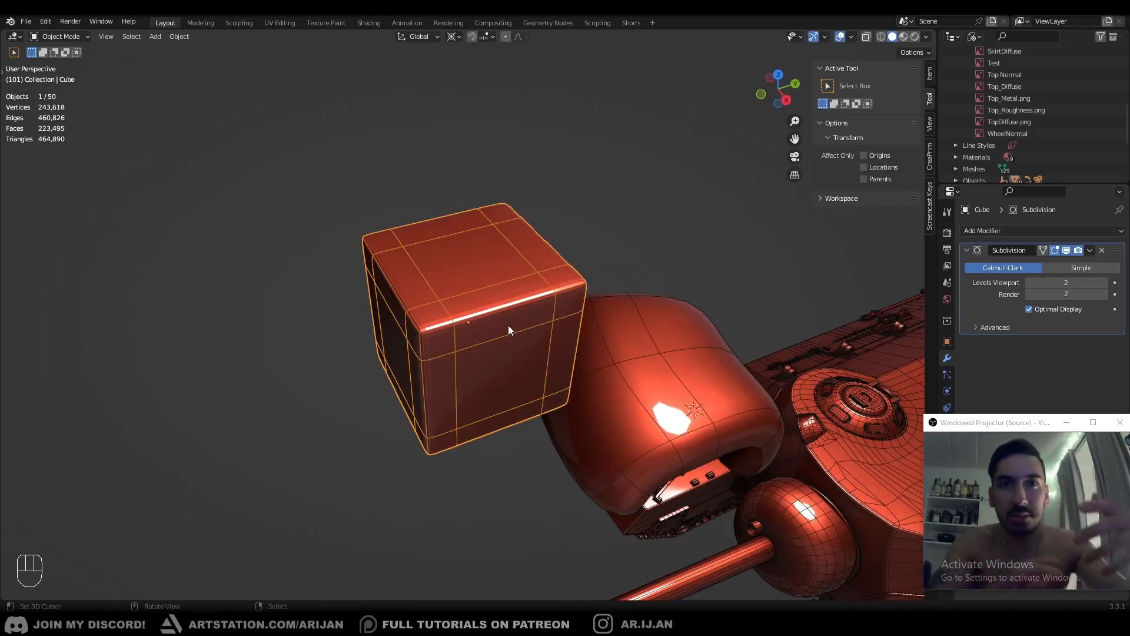
pyautogui.moveTo(492, 308); pyautogui.dragTo(459, 312, button='middle')
pyautogui.click(179, 36)
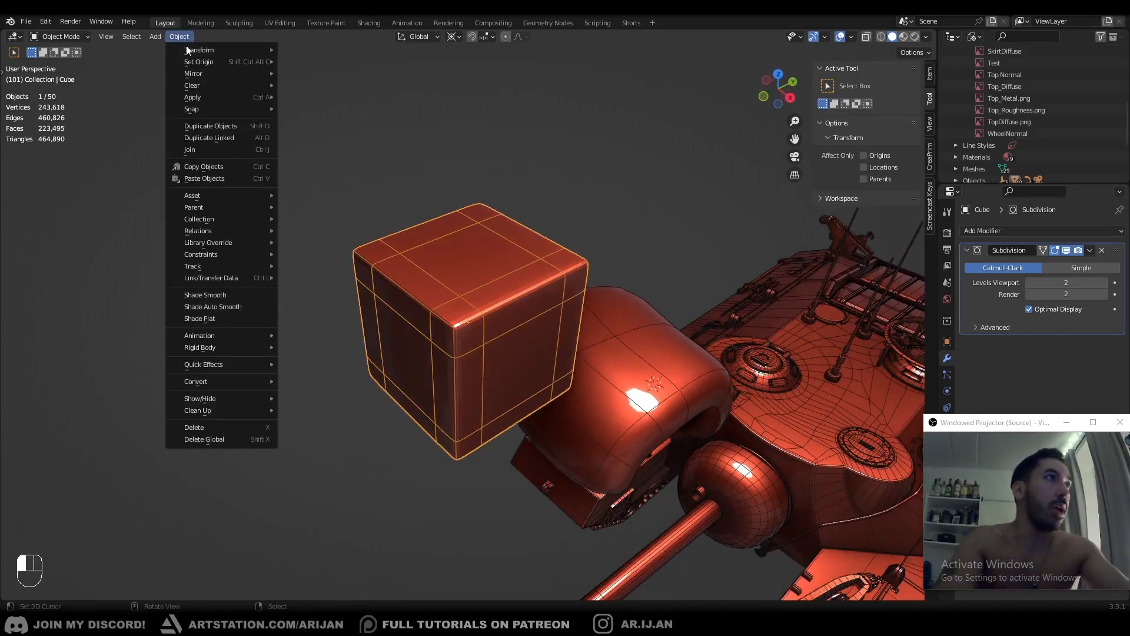
pyautogui.click(219, 299)
pyautogui.moveTo(408, 346); pyautogui.dragTo(423, 324, button='middle')
pyautogui.rightClick(293, 267)
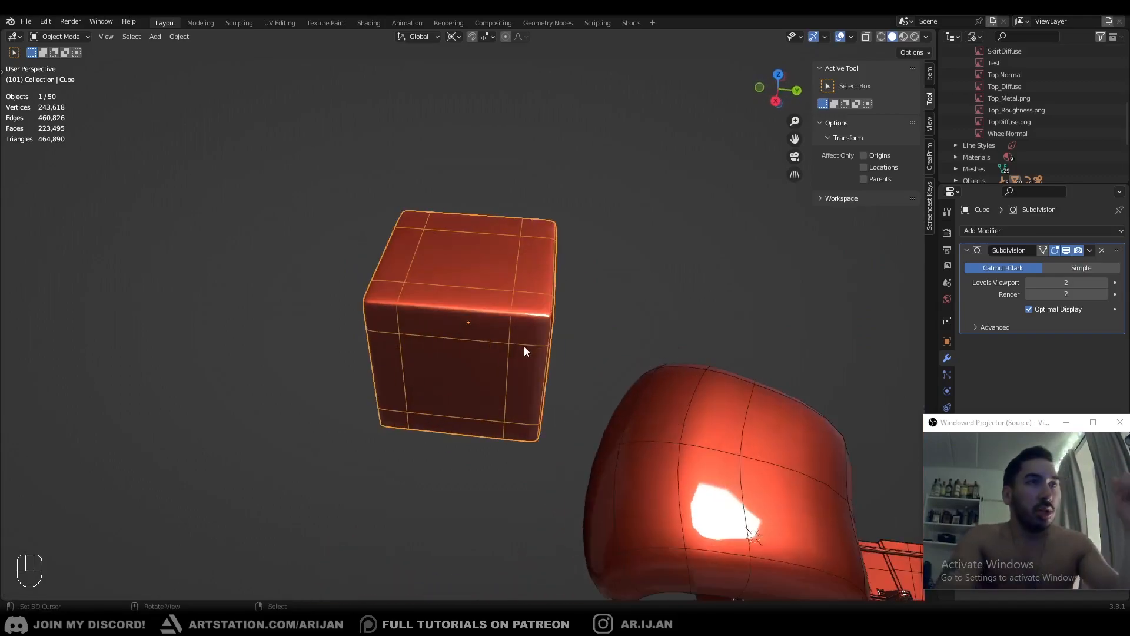
# Undo the smooth shading and all supporting loop cuts, back to the plain subdivided cube in Edit Mode
pyautogui.press('Tab')
pyautogui.hotkey('ctrl', 'z')
pyautogui.hotkey('ctrl', 'z')
pyautogui.hotkey('ctrl', 'z')
pyautogui.hotkey('ctrl', 'z')
pyautogui.hotkey('ctrl', 'z')
pyautogui.hotkey('ctrl', 'z')
pyautogui.hotkey('ctrl', 'z')
pyautogui.hotkey('ctrl', 'z')
pyautogui.hotkey('ctrl', 'z')
pyautogui.hotkey('ctrl', 'z')
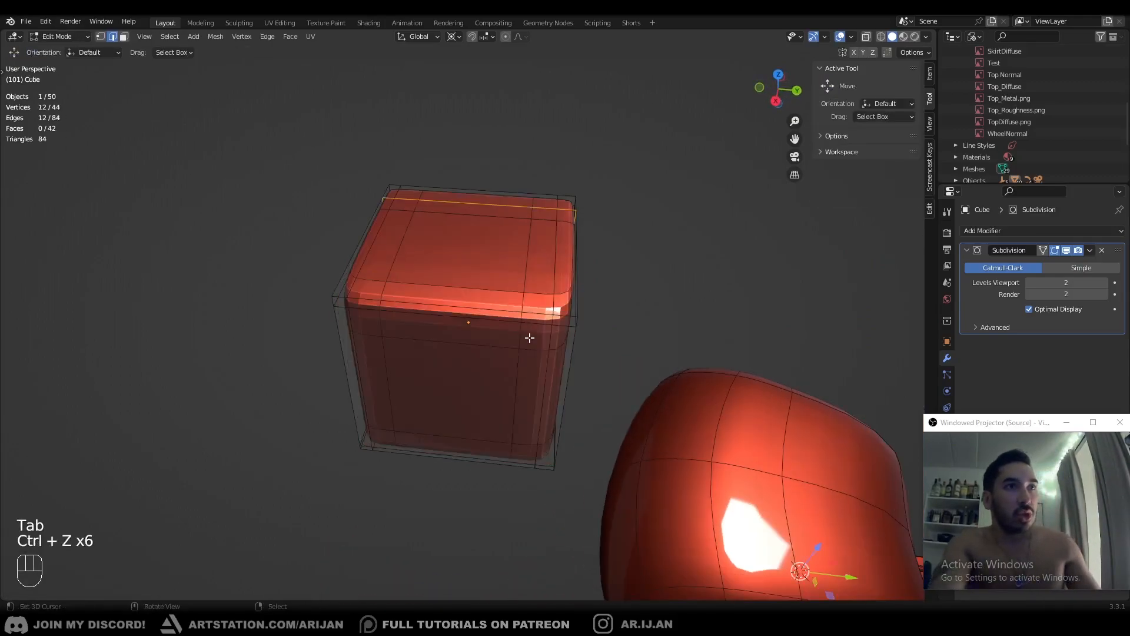
pyautogui.hotkey('ctrl', 'z')
pyautogui.hotkey('ctrl', 'z')
pyautogui.hotkey('ctrl', 'z')
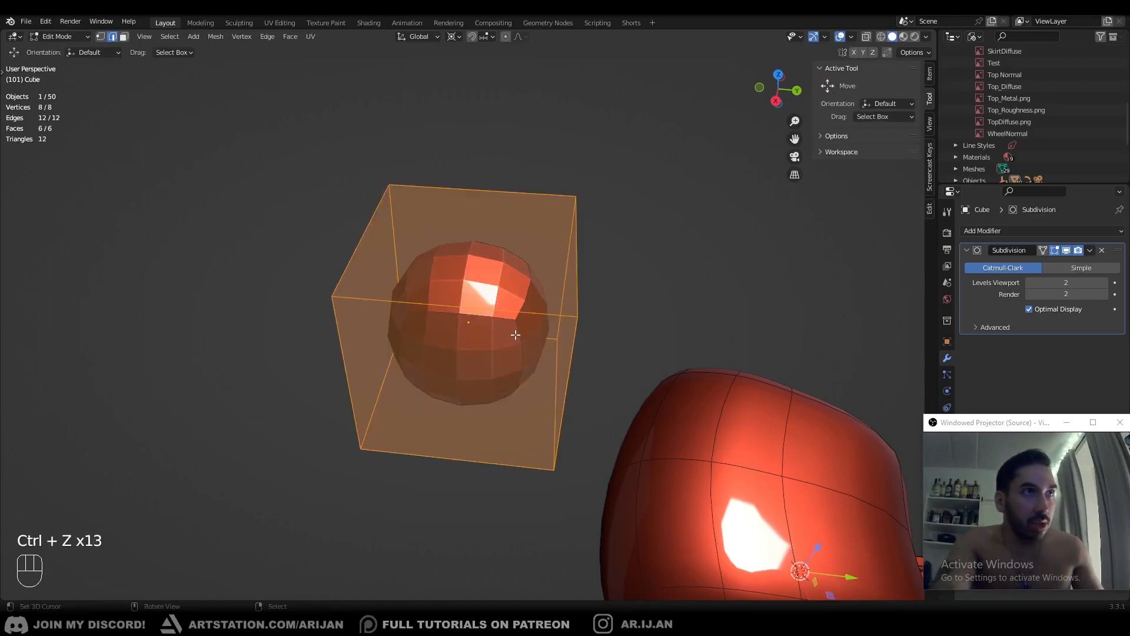
# Select eight of the cube's edges in edge select mode and set their Mean Crease to 1.00
pyautogui.moveTo(514, 328); pyautogui.dragTo(521, 335, button='middle')
pyautogui.press('2')
pyautogui.rightClick(385, 206)
pyautogui.keyDown('shift'); pyautogui.rightClick(451, 193); pyautogui.keyUp('shift')
pyautogui.keyDown('shift'); pyautogui.rightClick(520, 298); pyautogui.keyUp('shift')
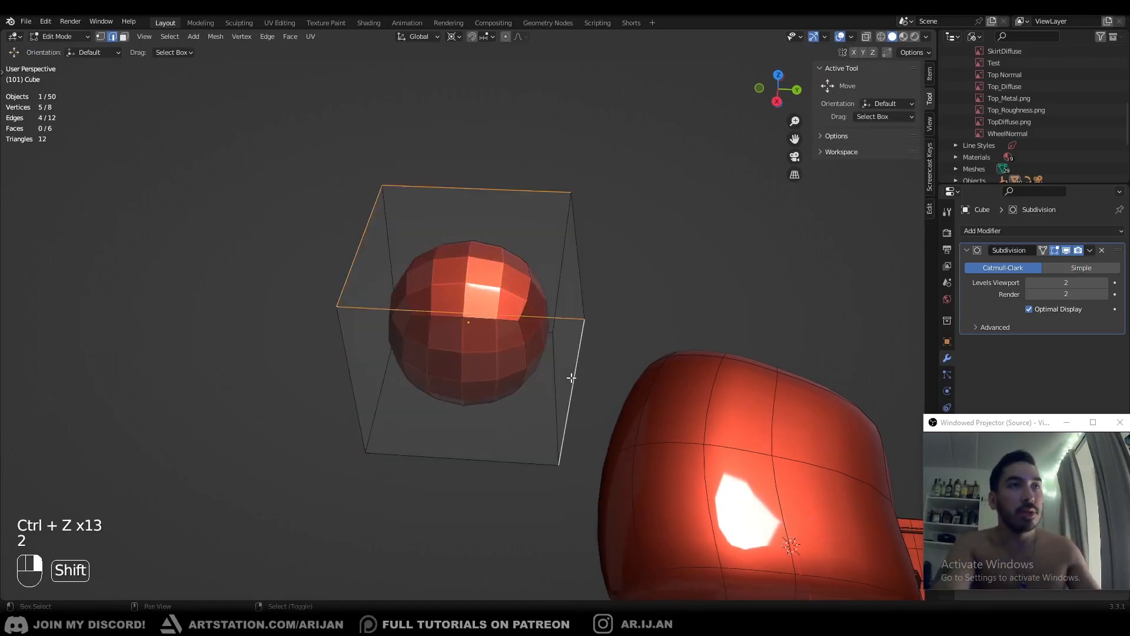
pyautogui.keyDown('shift'); pyautogui.rightClick(556, 290); pyautogui.keyUp('shift')
pyautogui.hotkey('shift', 'z')
pyautogui.keyDown('shift'); pyautogui.rightClick(475, 449); pyautogui.keyUp('shift')
pyautogui.hotkey('shift', 'z')
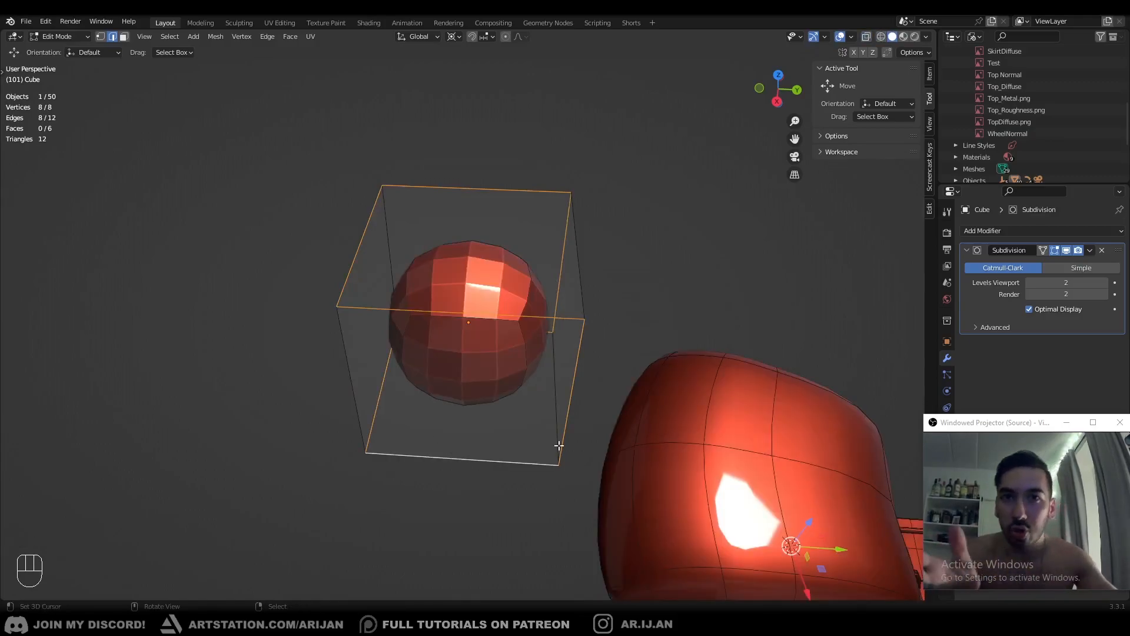
pyautogui.moveTo(559, 446); pyautogui.dragTo(427, 300, button='middle')
pyautogui.moveTo(583, 267); pyautogui.dragTo(651, 309, button='middle')
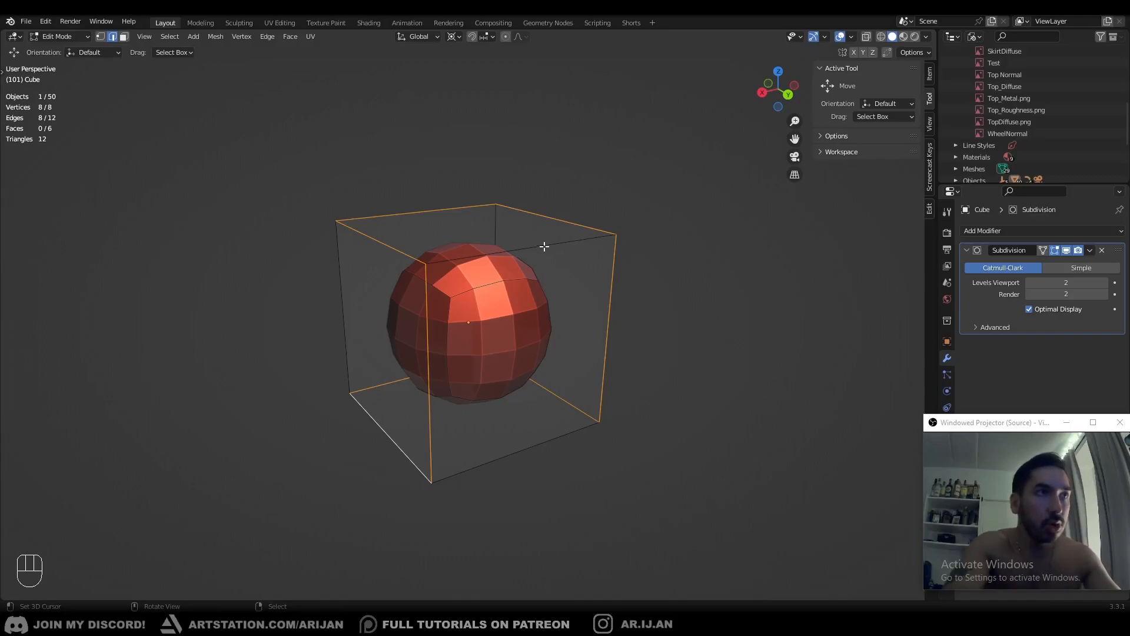
pyautogui.press('n')
pyautogui.press('n')
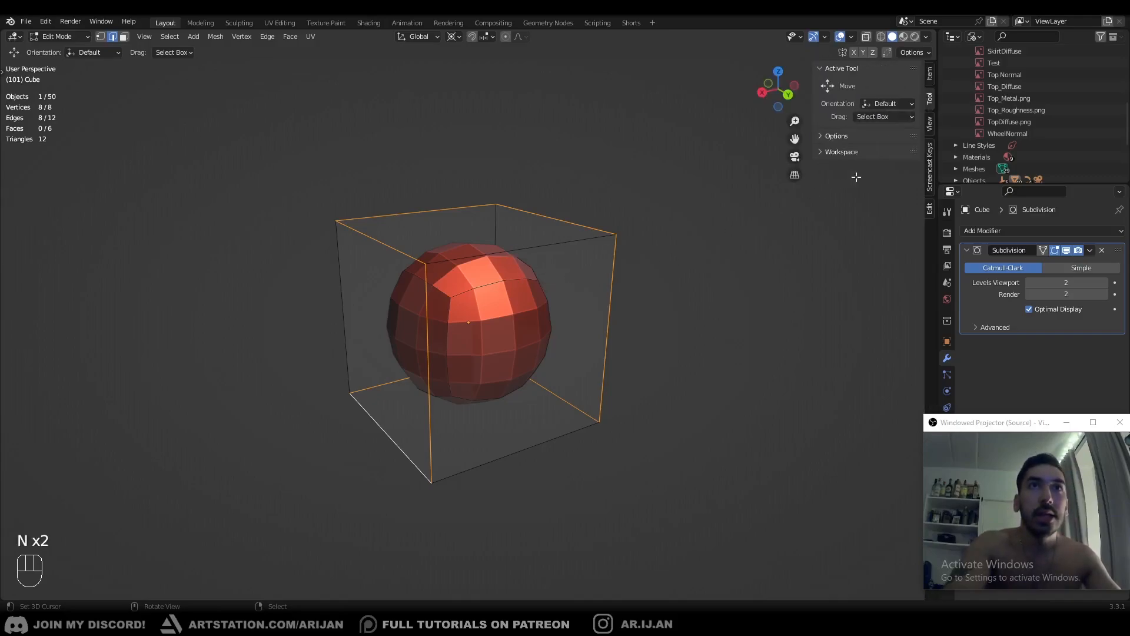
pyautogui.click(929, 74)
pyautogui.click(829, 70)
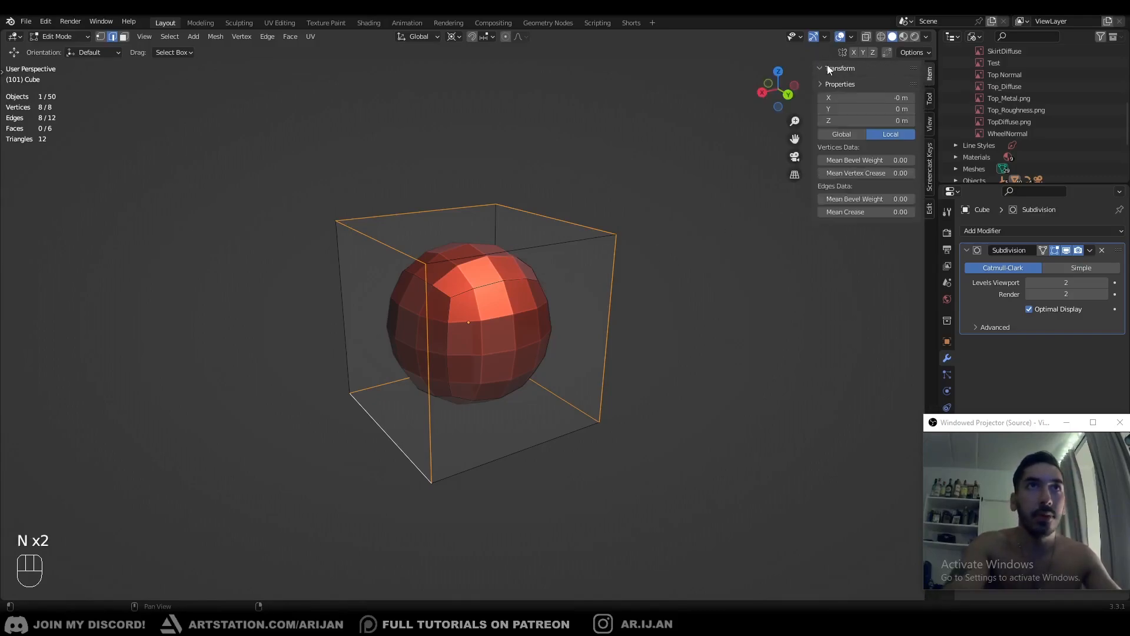
pyautogui.click(827, 69)
pyautogui.click(828, 71)
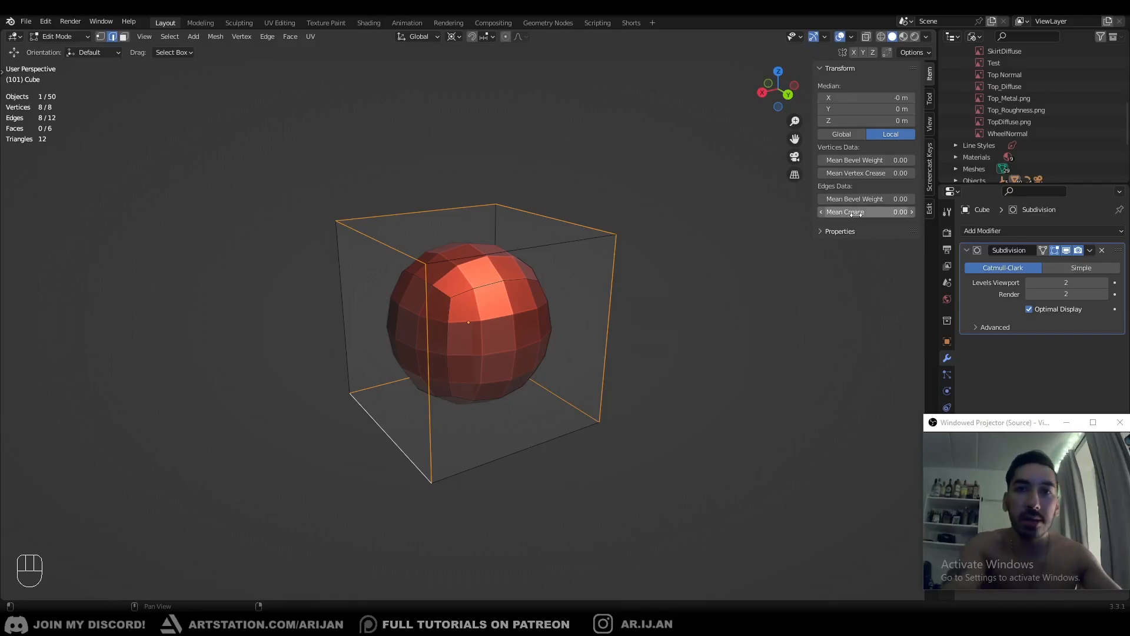
pyautogui.moveTo(843, 213); pyautogui.dragTo(901, 213)
pyautogui.moveTo(371, 324); pyautogui.dragTo(576, 297, button='middle')
pyautogui.scroll(-1, 592, 380)
pyautogui.moveTo(412, 290); pyautogui.dragTo(416, 292, button='middle')
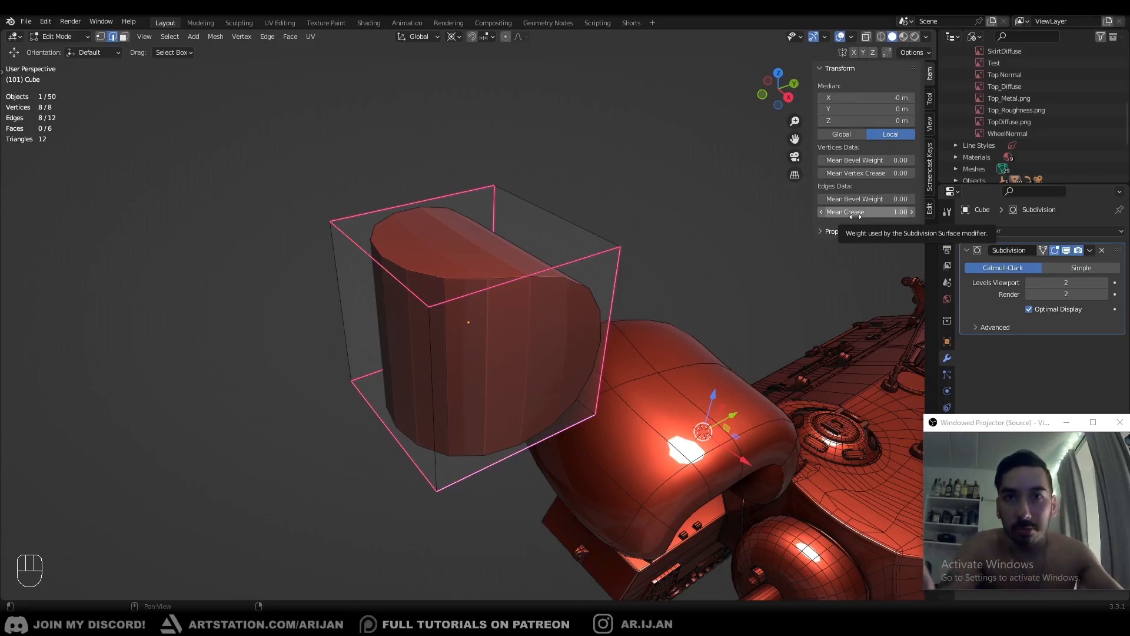
# Select one uncreased top edge of the cube, raise its crease past 0.75, and check the shape in Object Mode
pyautogui.press('KP_Divide')
pyautogui.moveTo(247, 310); pyautogui.dragTo(688, 368, button='middle')
pyautogui.press('Tab')
pyautogui.press('Tab')
pyautogui.moveTo(447, 338); pyautogui.dragTo(379, 273, button='middle')
pyautogui.click(426, 277)
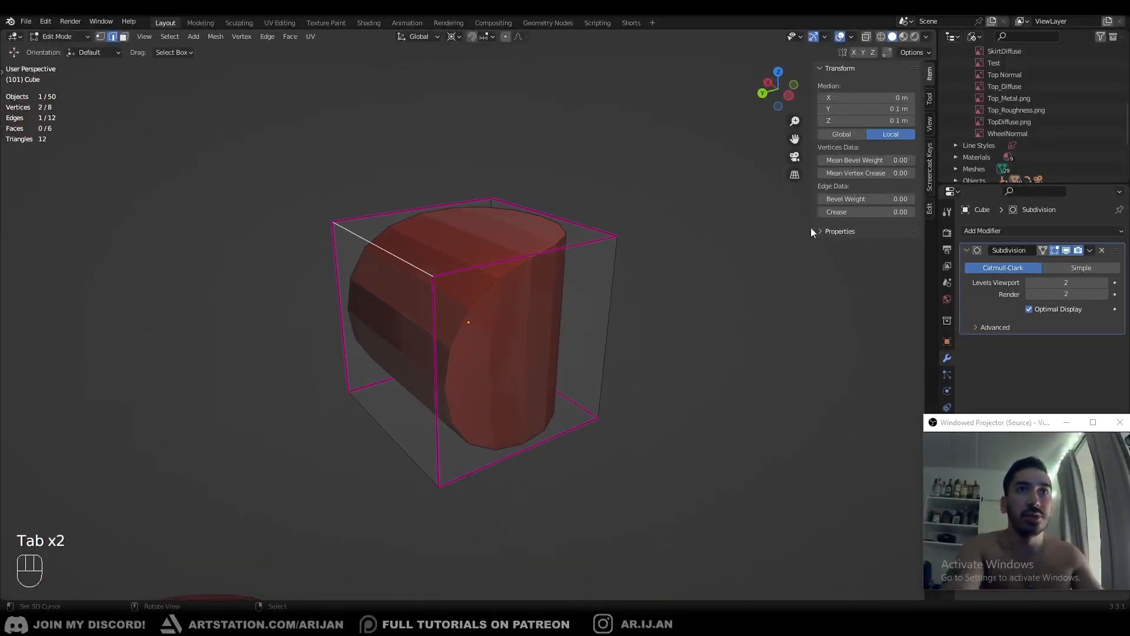
pyautogui.moveTo(865, 212); pyautogui.dragTo(889, 212)
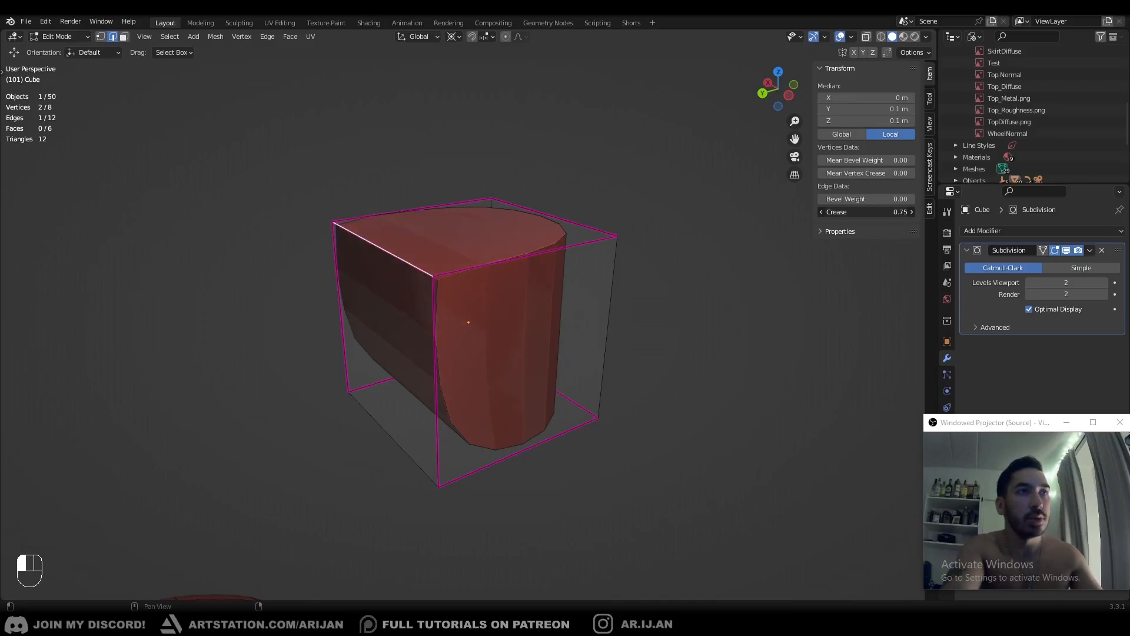
pyautogui.moveTo(906, 212)
pyautogui.mouseDown()
pyautogui.moveTo(842, 212)
pyautogui.moveTo(908, 212)
pyautogui.mouseUp()
pyautogui.press('Tab')
pyautogui.moveTo(570, 317); pyautogui.dragTo(642, 318, button='middle')
# Set the selected top edge's crease back to 0.00 and return to Object Mode
pyautogui.press('Tab')
pyautogui.moveTo(908, 212); pyautogui.dragTo(830, 211)
pyautogui.moveTo(630, 340); pyautogui.dragTo(535, 356, button='middle')
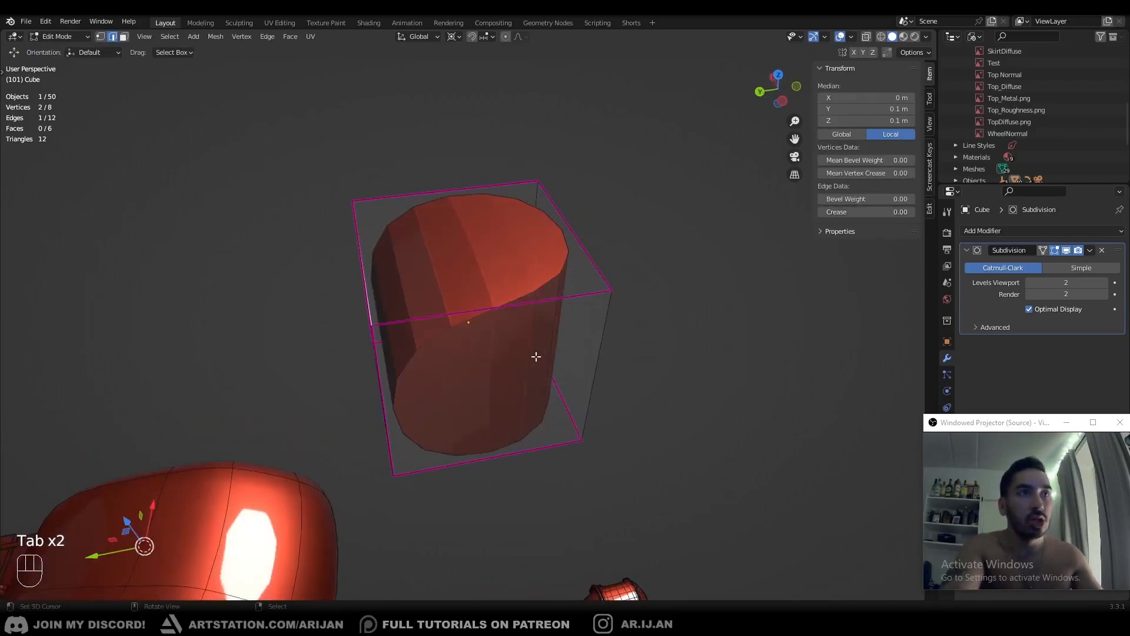
pyautogui.press('Tab')
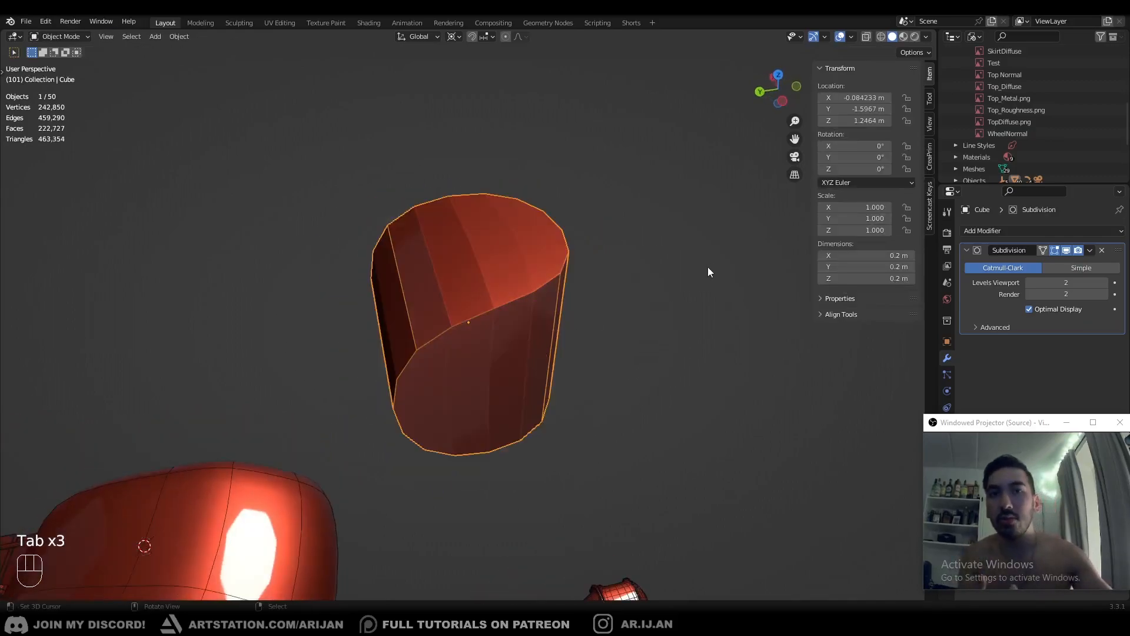
# Shade the creased cube smooth in Object Mode
pyautogui.press('KP_Add')
pyautogui.moveTo(710, 267); pyautogui.dragTo(413, 283, button='middle')
pyautogui.press('Tab')
pyautogui.press('Tab')
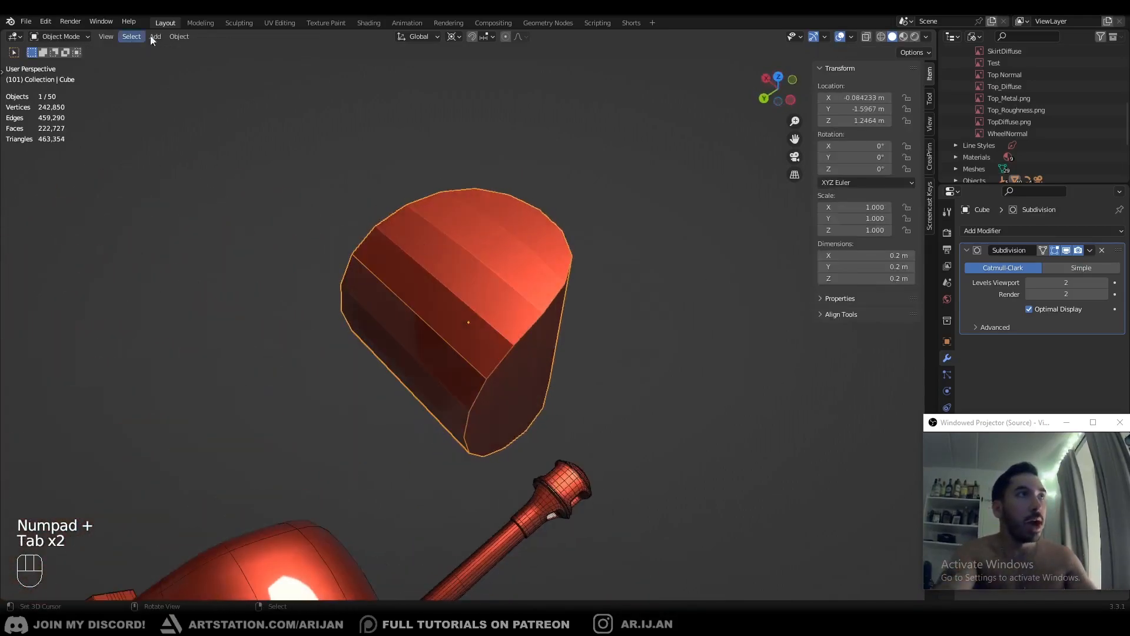
pyautogui.click(179, 36)
pyautogui.click(232, 295)
pyautogui.moveTo(232, 295); pyautogui.dragTo(426, 284, button='middle')
# Select the eight creased edges of the cube in Edit Mode and mark them as sharp
pyautogui.press('Tab')
pyautogui.scroll(-2, 563, 313)
pyautogui.press('a')
pyautogui.moveTo(580, 307); pyautogui.dragTo(595, 303, button='middle')
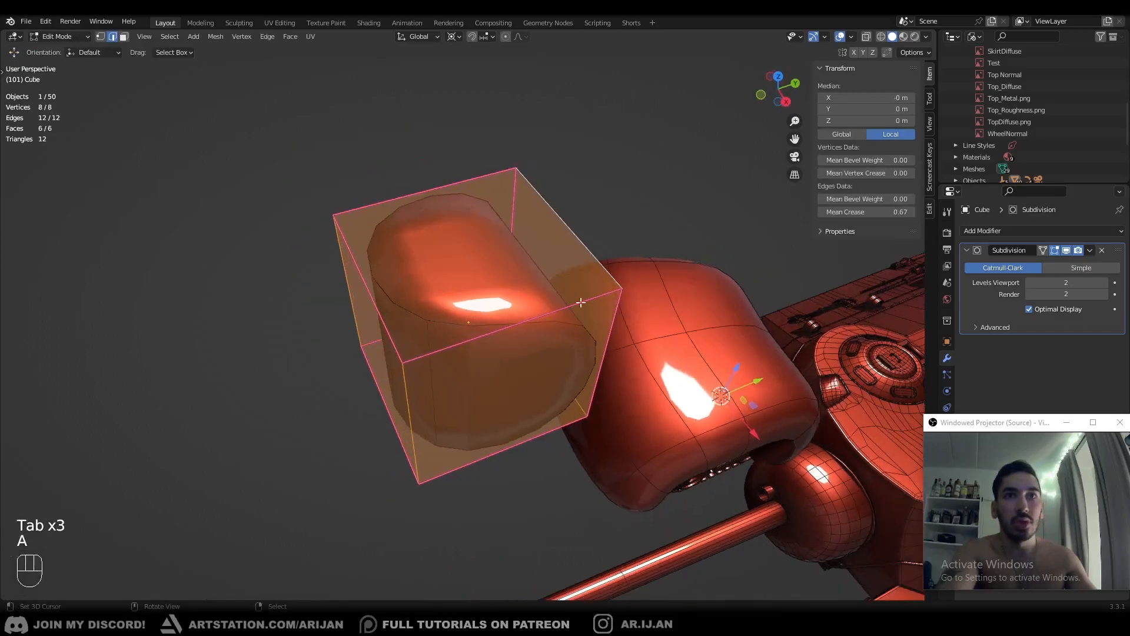
pyautogui.rightClick(595, 300)
pyautogui.keyDown('shift'); pyautogui.rightClick(386, 195); pyautogui.keyUp('shift')
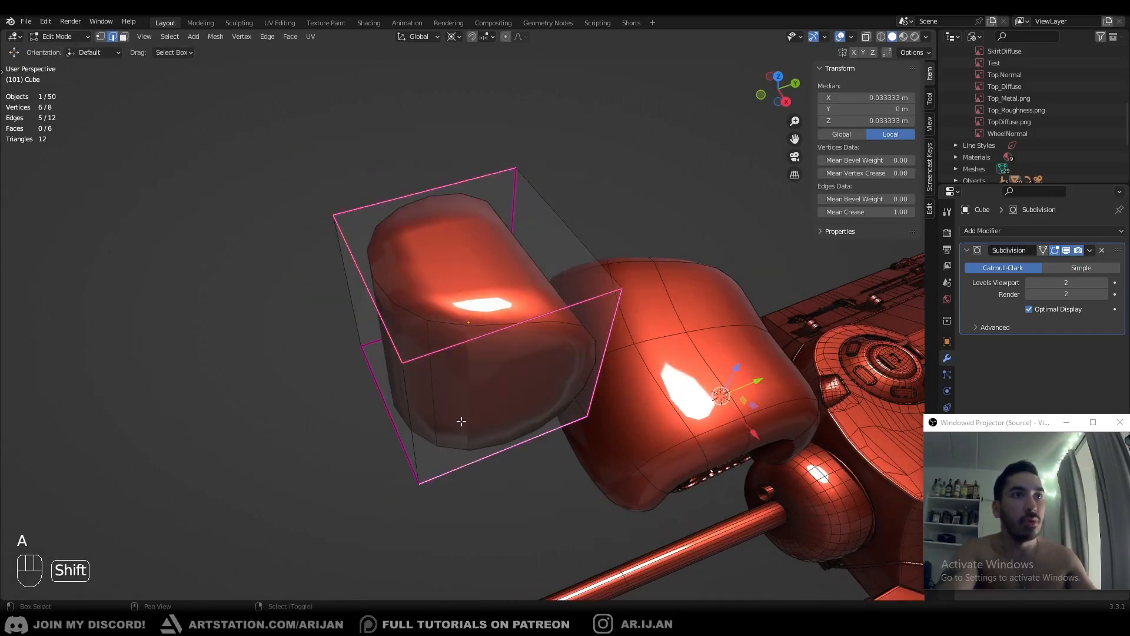
pyautogui.moveTo(372, 382); pyautogui.dragTo(588, 371, button='middle')
pyautogui.keyDown('shift'); pyautogui.rightClick(434, 432); pyautogui.keyUp('shift')
pyautogui.moveTo(434, 431); pyautogui.dragTo(533, 419, button='middle')
pyautogui.keyDown('shift'); pyautogui.rightClick(422, 308); pyautogui.keyUp('shift')
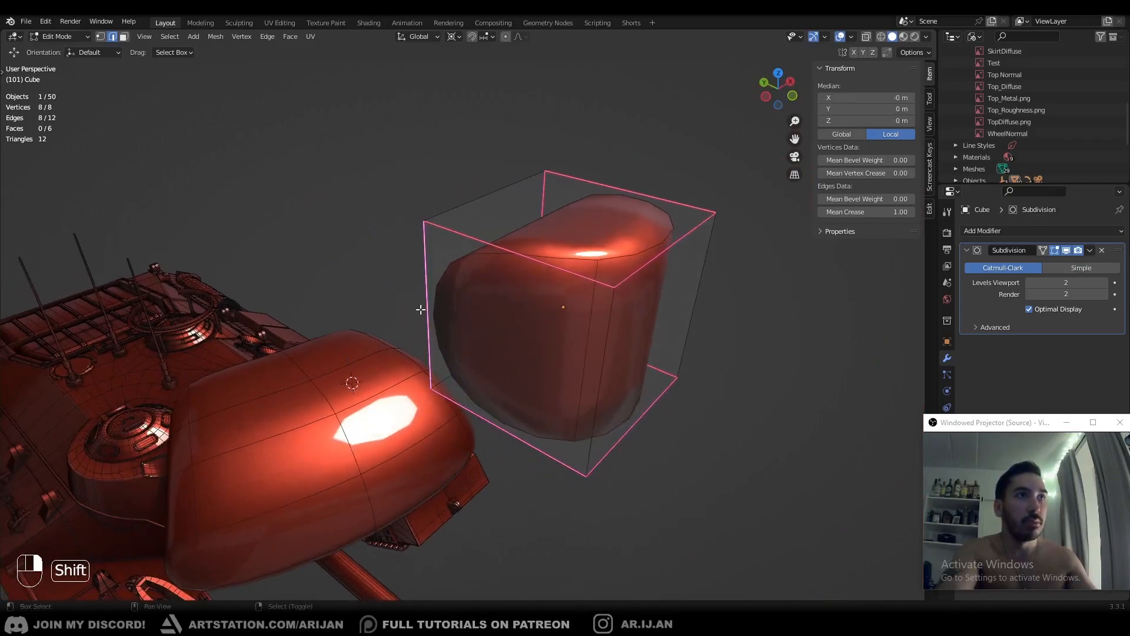
pyautogui.moveTo(421, 308); pyautogui.dragTo(614, 321, button='middle')
pyautogui.hotkey('ctrl', 'e')
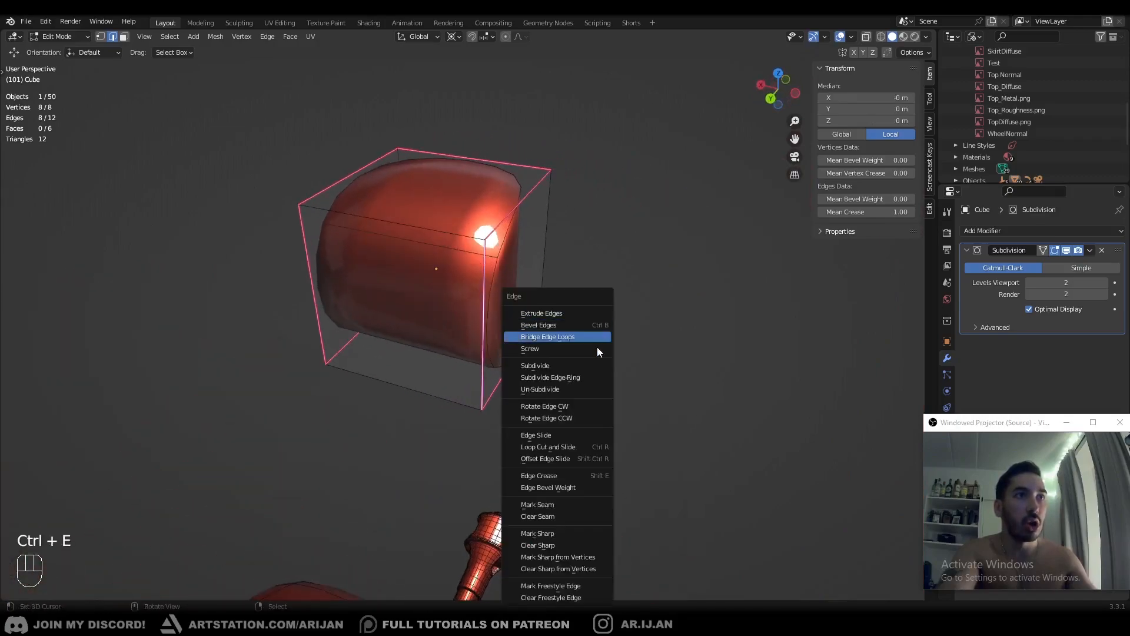
pyautogui.click(568, 531)
pyautogui.moveTo(638, 421); pyautogui.dragTo(565, 414, button='middle')
# Enable Auto Smooth for the cube's normals with an angle of 180° and inspect the shading from several sides
pyautogui.moveTo(979, 424); pyautogui.dragTo(699, 435)
pyautogui.click(948, 424)
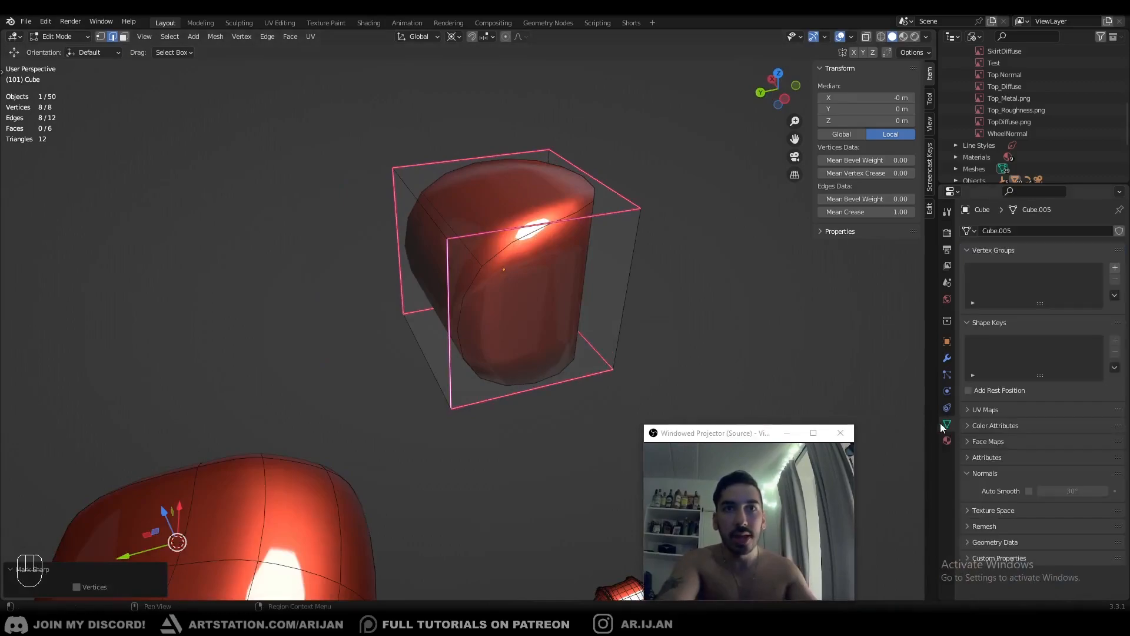
pyautogui.click(1030, 491)
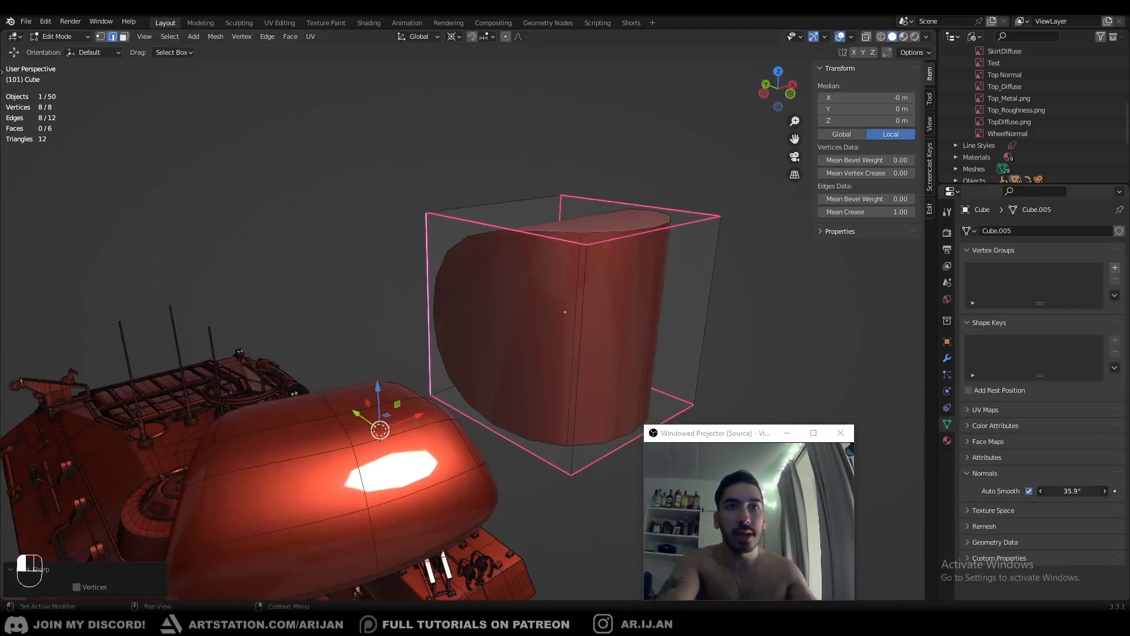
pyautogui.click(1060, 478)
pyautogui.moveTo(1063, 490); pyautogui.dragTo(1083, 490)
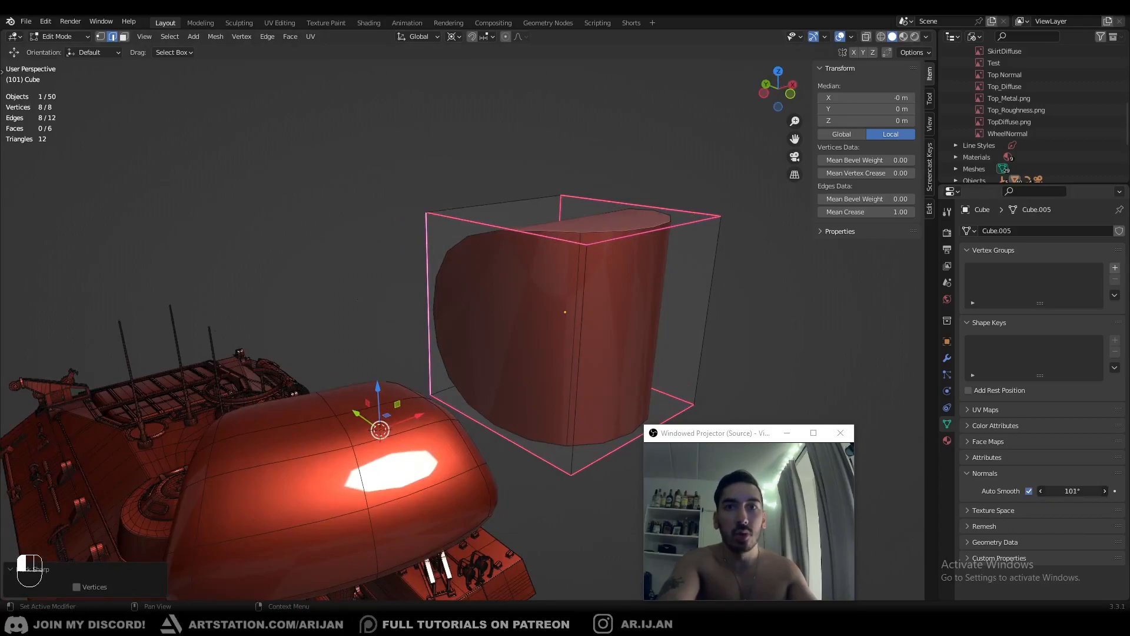
pyautogui.press('Tab')
pyautogui.press('Tab')
pyautogui.moveTo(621, 265)
pyautogui.mouseDown(button='middle')
pyautogui.moveTo(485, 316)
pyautogui.moveTo(361, 324)
pyautogui.moveTo(510, 278)
pyautogui.moveTo(462, 334)
pyautogui.mouseUp(button='middle')
pyautogui.press('a')
pyautogui.press('a')
pyautogui.click(461, 334)
pyautogui.moveTo(695, 433); pyautogui.dragTo(813, 444)
pyautogui.moveTo(500, 322); pyautogui.dragTo(505, 334, button='middle')
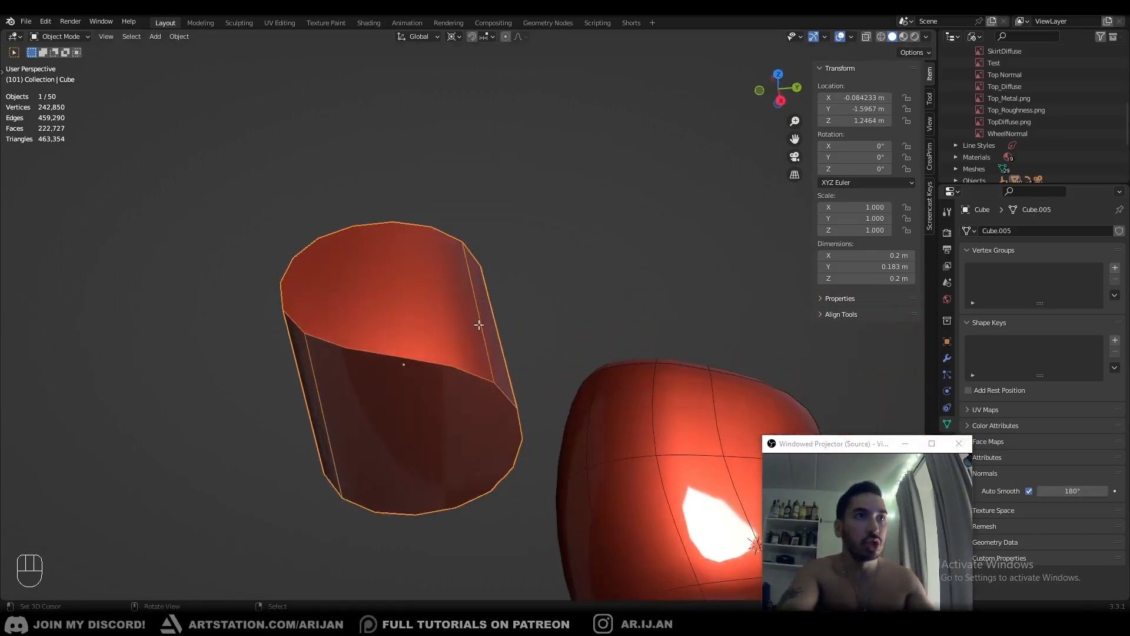
# Reselect the cube's eight creased edges in Edit Mode and clear their sharp marking
pyautogui.press('Tab')
pyautogui.press('a')
pyautogui.click(246, 309)
pyautogui.keyDown('shift'); pyautogui.click(421, 352); pyautogui.keyUp('shift')
pyautogui.keyDown('shift'); pyautogui.click(439, 217); pyautogui.keyUp('shift')
pyautogui.keyDown('shift'); pyautogui.click(543, 379); pyautogui.keyUp('shift')
pyautogui.press('z')
pyautogui.keyDown('shift'); pyautogui.click(494, 300); pyautogui.keyUp('shift')
pyautogui.keyDown('shift'); pyautogui.click(328, 435); pyautogui.keyUp('shift')
pyautogui.press('z')
pyautogui.press('z')
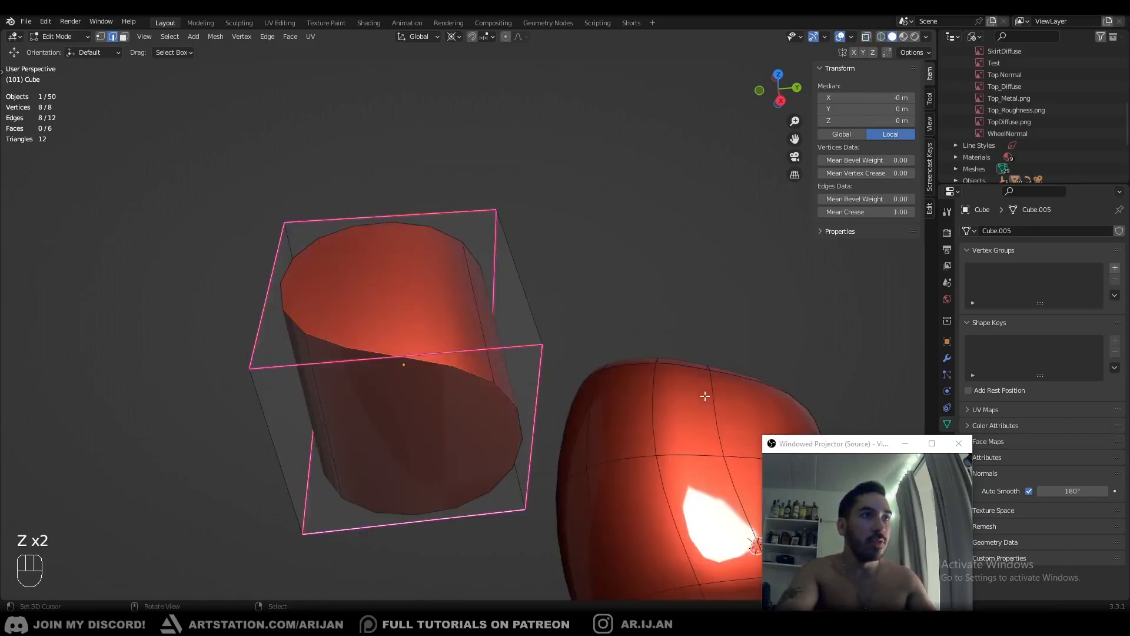
pyautogui.hotkey('ctrl', 'e')
pyautogui.click(669, 408)
# Select the whole cube mesh and set its Mean Crease to 0.00
pyautogui.scroll(-3, 669, 408)
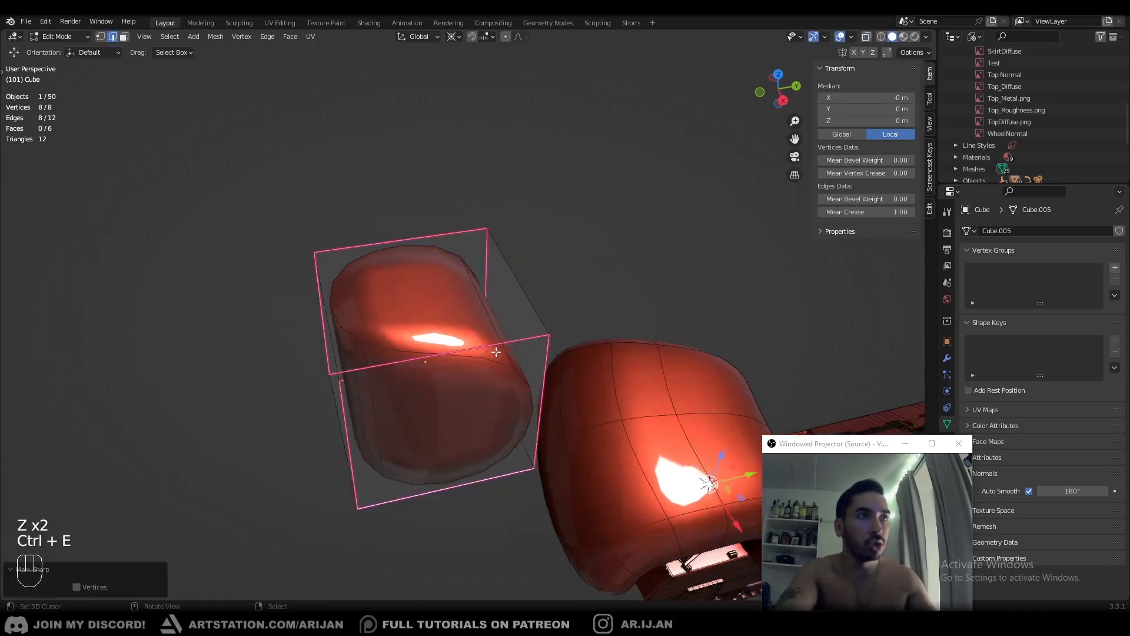
pyautogui.press('a')
pyautogui.moveTo(876, 212); pyautogui.dragTo(819, 212)
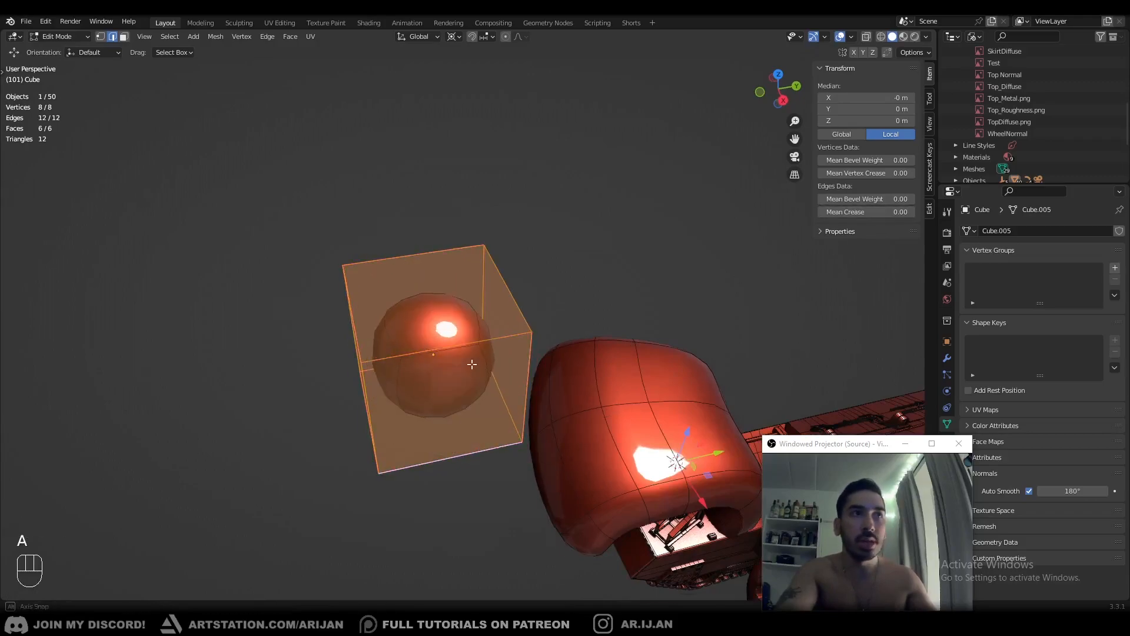
# Cut three supporting edge loops near the cube's edges, the first at factor 0.741 and the second at about -0.795, and return to Object Mode
pyautogui.scroll(2, 485, 338)
pyautogui.hotkey('ctrl', 'r')
pyautogui.click(517, 288)
pyautogui.click(495, 237)
pyautogui.hotkey('ctrl', 'r')
pyautogui.click(535, 263)
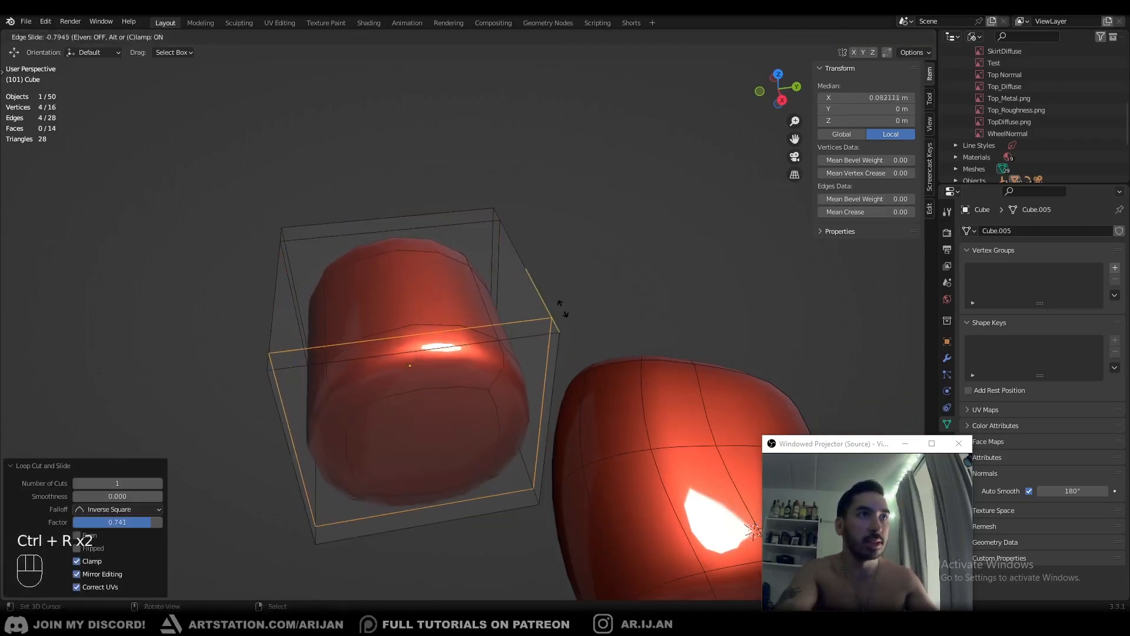
pyautogui.click(560, 307)
pyautogui.hotkey('ctrl', 'r')
pyautogui.click(552, 380)
pyautogui.click(559, 318)
pyautogui.press('Tab')
# Cut one more edge loop around the cube and inspect the smoothed result in Object Mode
pyautogui.moveTo(561, 319); pyautogui.dragTo(686, 313, button='middle')
pyautogui.press('a')
pyautogui.press('a')
pyautogui.scroll(3, 513, 294)
pyautogui.moveTo(494, 293); pyautogui.dragTo(510, 231, button='middle')
pyautogui.press('Tab')
pyautogui.hotkey('ctrl', 'r')
pyautogui.click(462, 239)
pyautogui.press('Tab')
pyautogui.keyDown('shift'); pyautogui.moveTo(510, 230); pyautogui.dragTo(486, 229, button='middle'); pyautogui.keyUp('shift')
pyautogui.scroll(2, 460, 235)
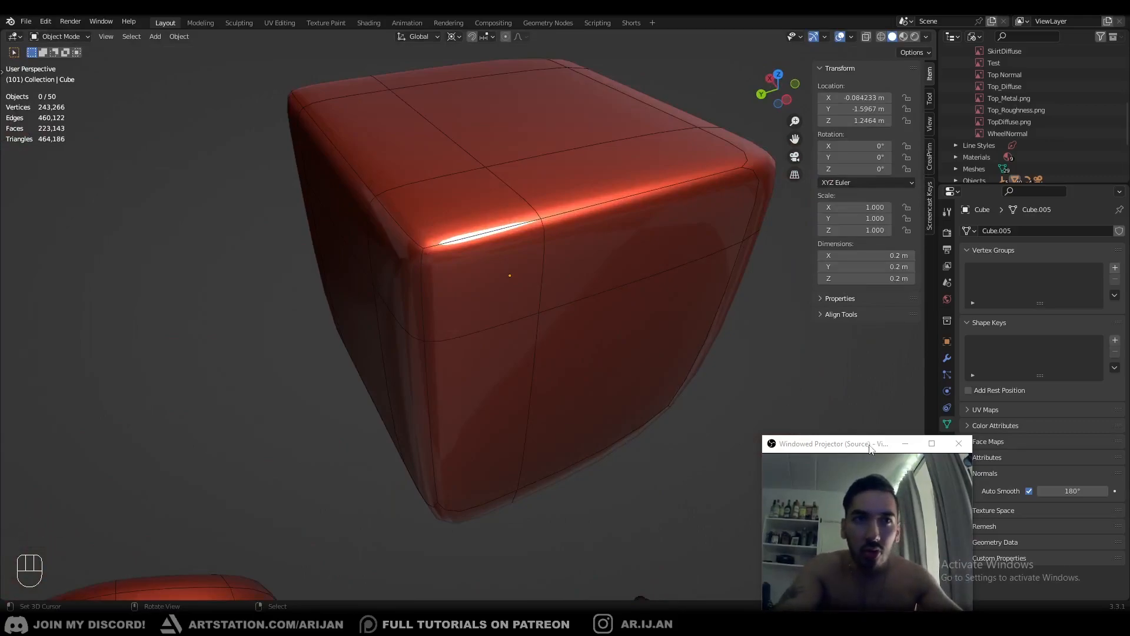
pyautogui.moveTo(872, 448); pyautogui.dragTo(1005, 433)
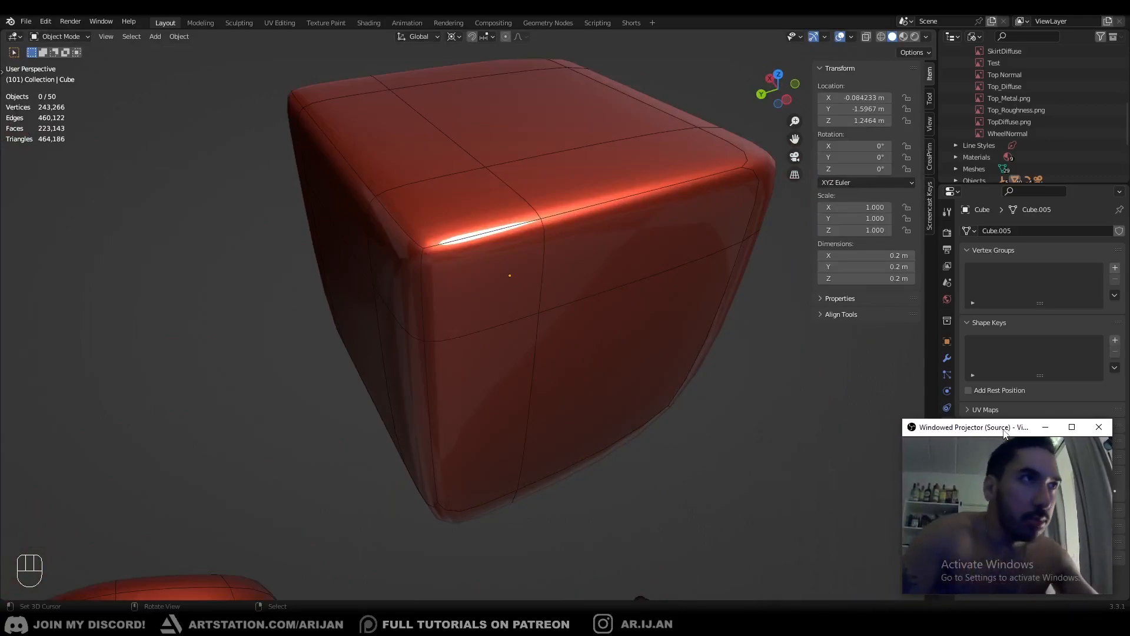
pyautogui.scroll(-3, 63, 359)
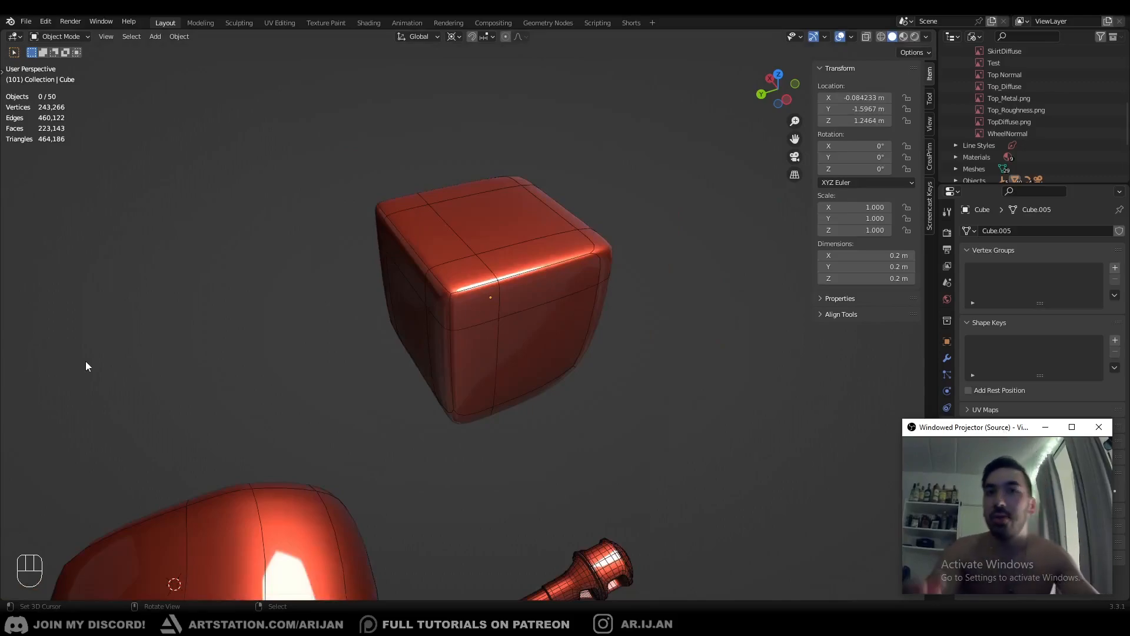
# Delete the demonstration cube
pyautogui.rightClick(470, 346)
pyautogui.press('x')
pyautogui.scroll(-3, 469, 346)
# Select the curved, smooth hood-like object above the tank and snap the 3D cursor to it
pyautogui.moveTo(470, 347); pyautogui.dragTo(385, 389, button='middle')
pyautogui.rightClick(386, 390)
pyautogui.hotkey('shift', 's')
pyautogui.click(412, 527)
pyautogui.press('KP_Decimal')
pyautogui.scroll(-3, 411, 527)
pyautogui.moveTo(411, 527); pyautogui.dragTo(355, 370, button='middle')
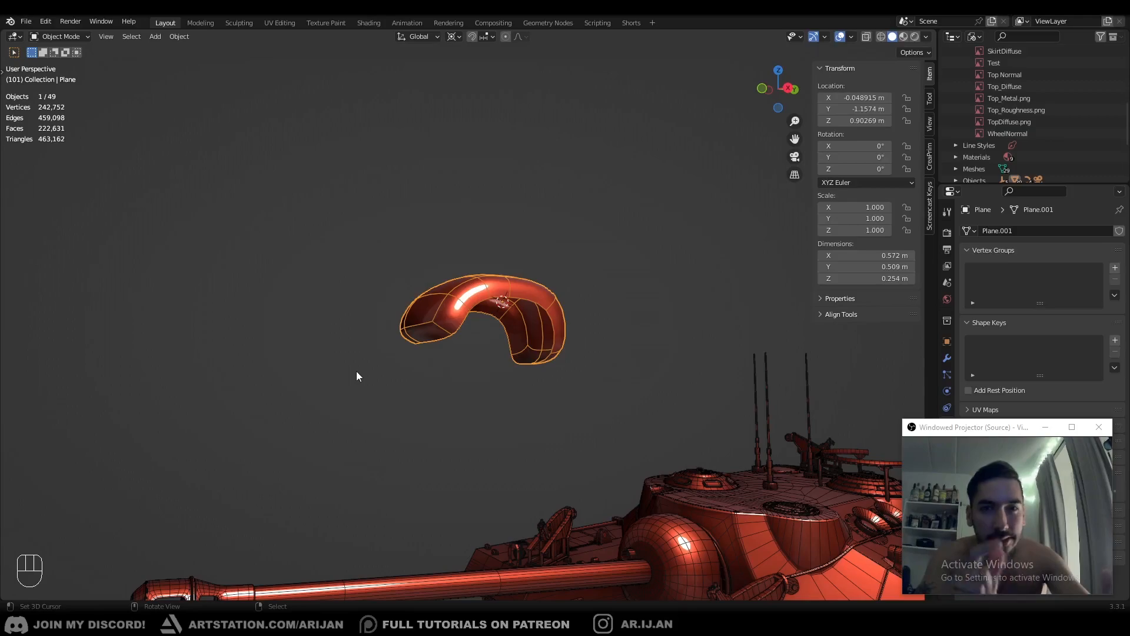
pyautogui.moveTo(357, 375); pyautogui.dragTo(586, 367, button='middle')
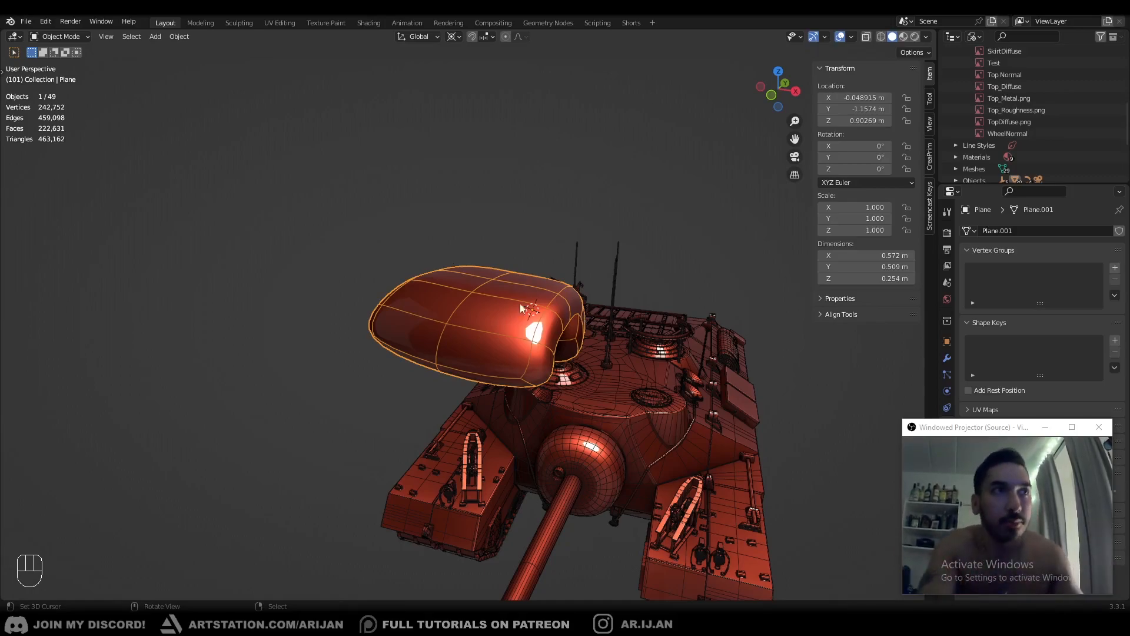
# Add a 0.2 m plane at the 3D cursor and move it clear above the curved hood-like object
pyautogui.moveTo(552, 311); pyautogui.dragTo(494, 280, button='middle')
pyautogui.hotkey('shift', 'a')
pyautogui.click(563, 278)
pyautogui.press('g')
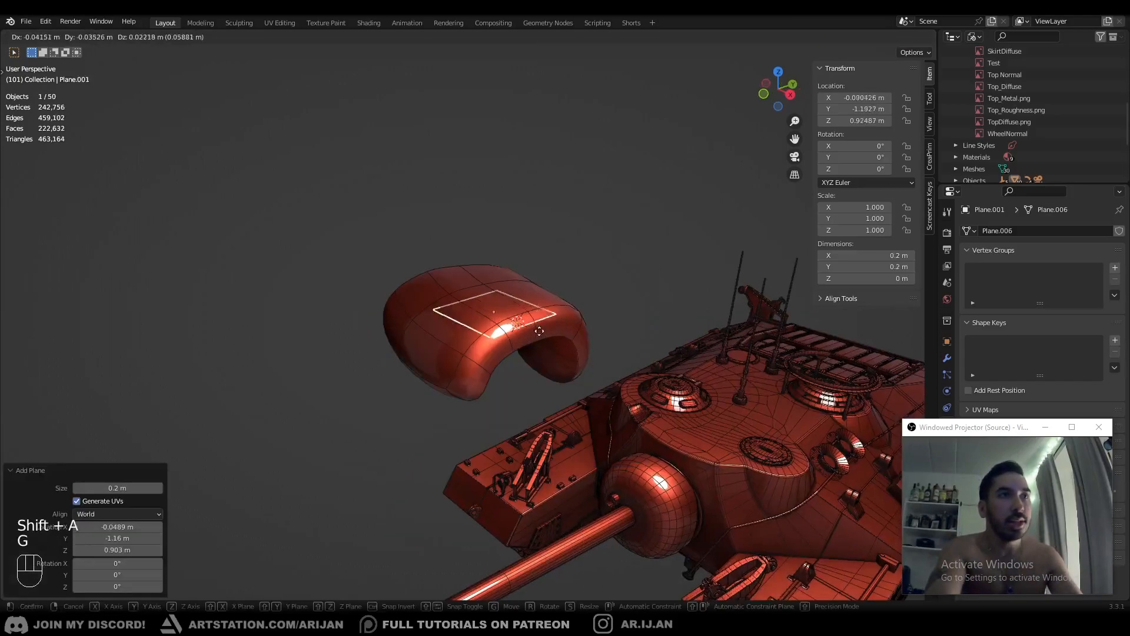
pyautogui.click(454, 228)
pyautogui.moveTo(454, 228); pyautogui.dragTo(518, 259, button='middle')
pyautogui.click(448, 294)
pyautogui.click(482, 220)
pyautogui.press('g')
pyautogui.click(564, 190)
# In Edit Mode, reposition an edge of the new plane and extrude it outward into a second angled face
pyautogui.moveTo(564, 189); pyautogui.dragTo(522, 361, button='middle')
pyautogui.press('Tab')
pyautogui.press('2')
pyautogui.rightClick(546, 214)
pyautogui.press('g')
pyautogui.rightClick(597, 208)
pyautogui.press('e')
pyautogui.click(633, 242)
pyautogui.rightClick(549, 207)
# Extrude the two adjoining side edges, rotate them about Z, and move them about -0.208 m in X and 0.161 m in Y
pyautogui.keyDown('shift'); pyautogui.rightClick(595, 231); pyautogui.keyUp('shift')
pyautogui.click(456, 38)
pyautogui.click(475, 88)
pyautogui.press('e')
pyautogui.rightClick(523, 361)
pyautogui.press('r')
pyautogui.press('z')
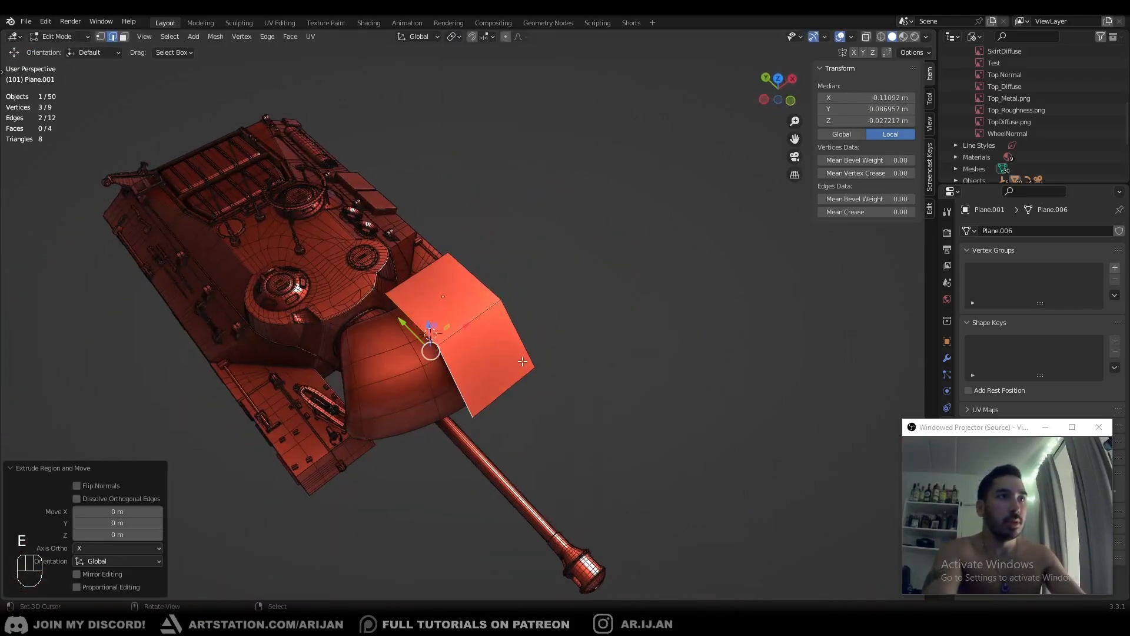
pyautogui.click(491, 400)
pyautogui.press('g')
pyautogui.click(373, 414)
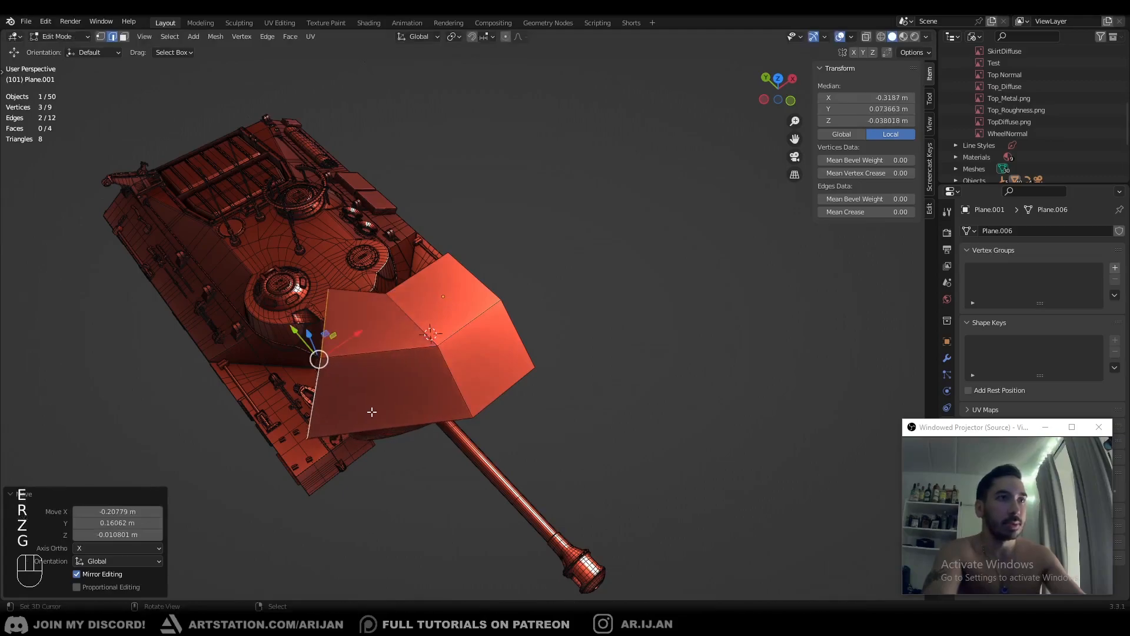
# Slide a corner vertex of the four-face mesh to adjust its outline and return to Object Mode
pyautogui.rightClick(323, 330)
pyautogui.press('1')
pyautogui.rightClick(334, 296)
pyautogui.press('g')
pyautogui.press('g')
pyautogui.click(345, 321)
pyautogui.press('Tab')
pyautogui.moveTo(346, 322); pyautogui.dragTo(513, 319, button='middle')
# Add a Subdivision Surface modifier to the four-face mesh and set its viewport level to 2
pyautogui.moveTo(988, 430); pyautogui.dragTo(800, 458)
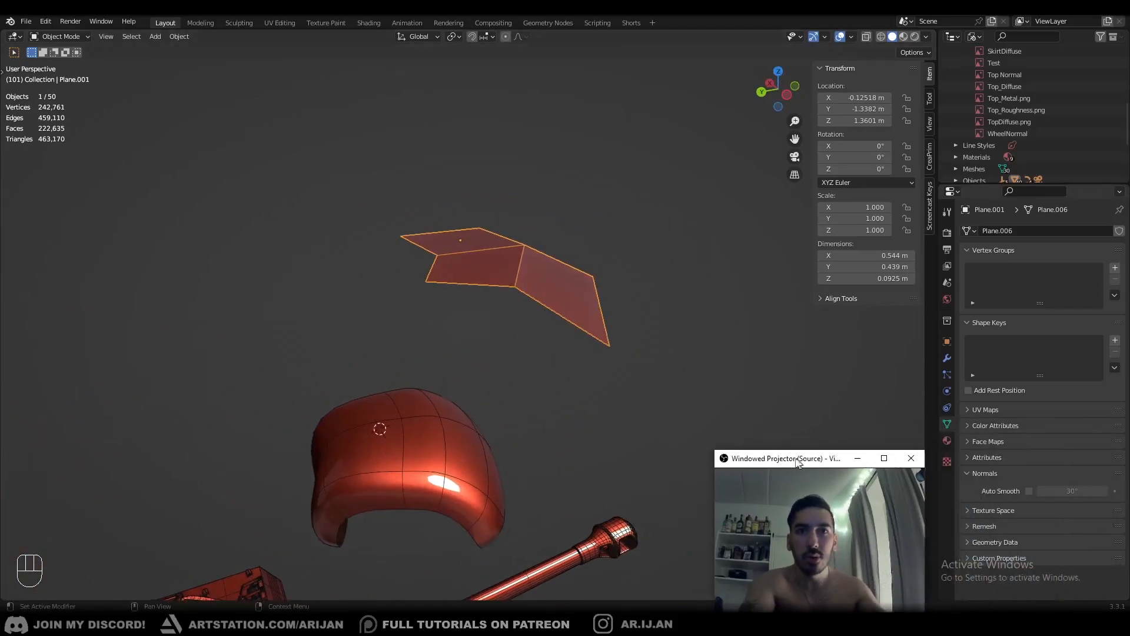
pyautogui.click(947, 358)
pyautogui.click(1000, 231)
pyautogui.click(971, 435)
pyautogui.moveTo(747, 347); pyautogui.dragTo(570, 354, button='middle')
pyautogui.click(1104, 283)
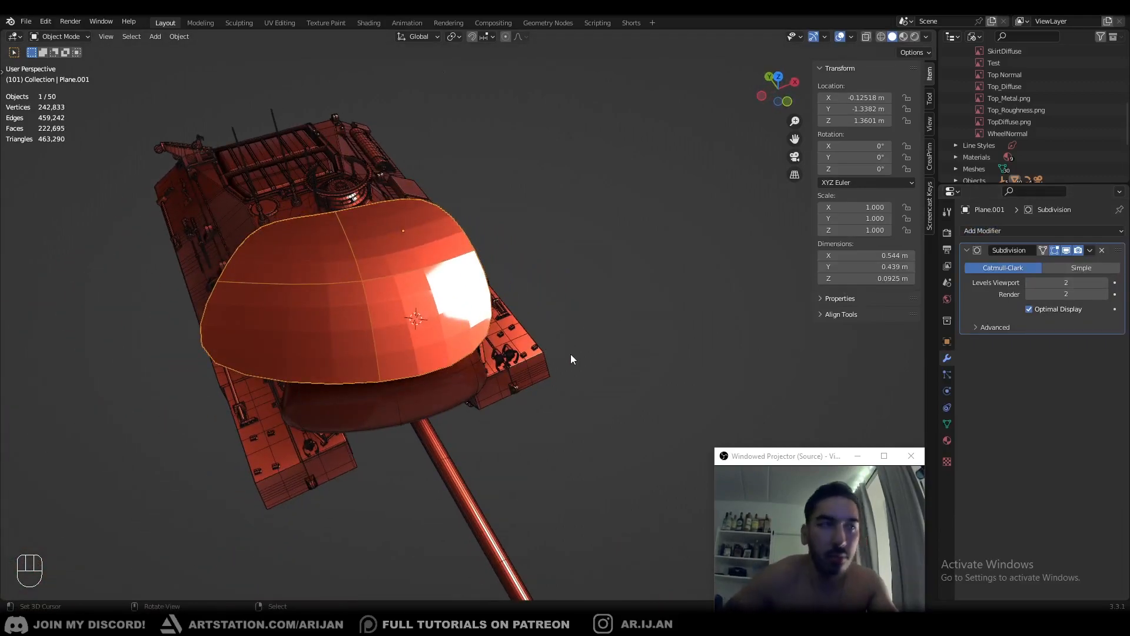
pyautogui.moveTo(825, 454); pyautogui.dragTo(982, 454)
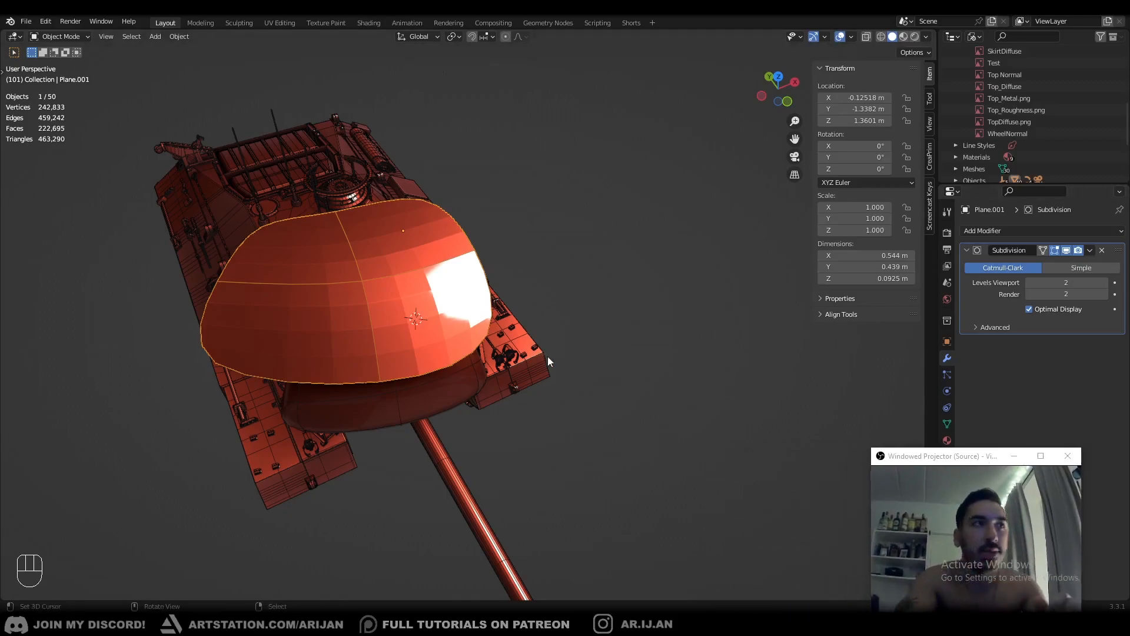
# Shade the subdivided mesh smooth for comparison and revert it to flat shading
pyautogui.moveTo(541, 358); pyautogui.dragTo(621, 323, button='middle')
pyautogui.click(179, 37)
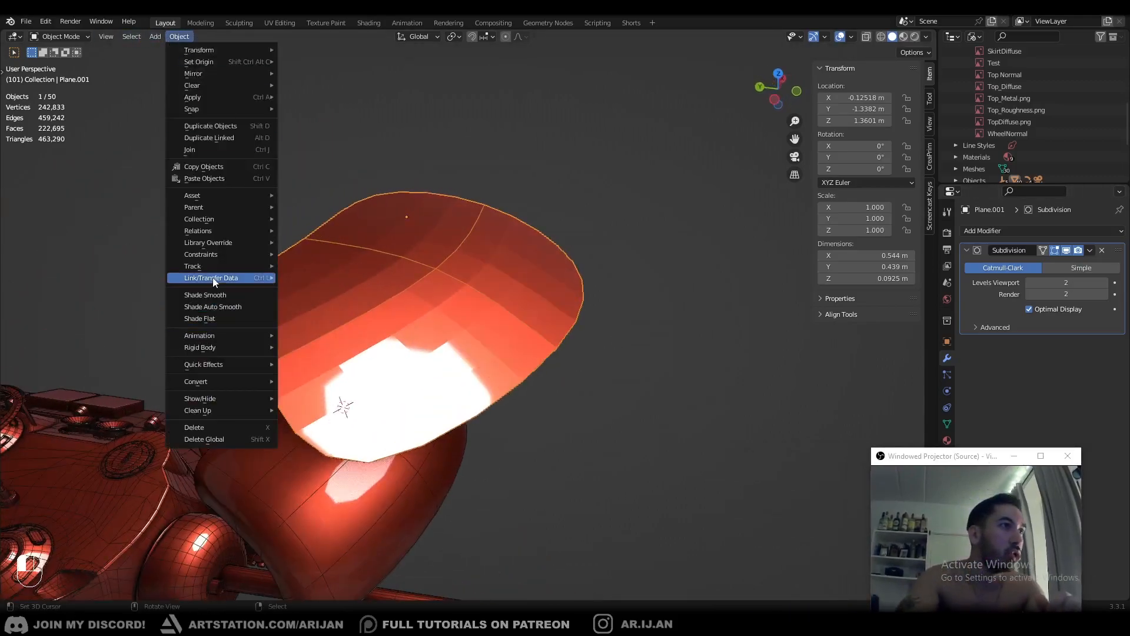
pyautogui.click(215, 295)
pyautogui.click(180, 36)
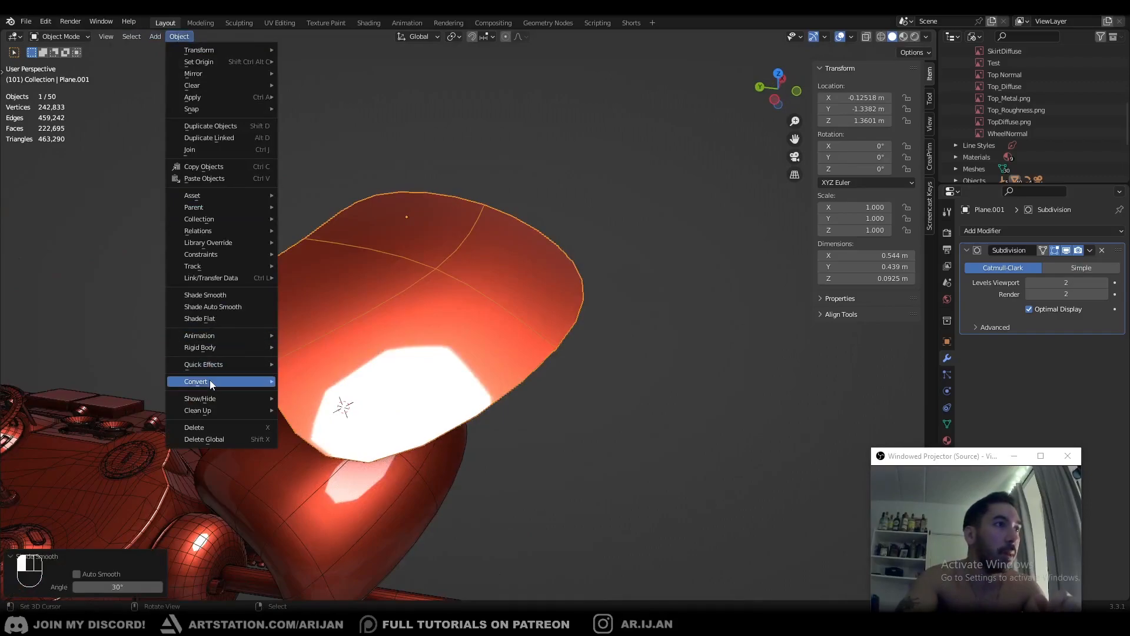
pyautogui.click(222, 320)
pyautogui.moveTo(222, 320); pyautogui.dragTo(615, 343, button='middle')
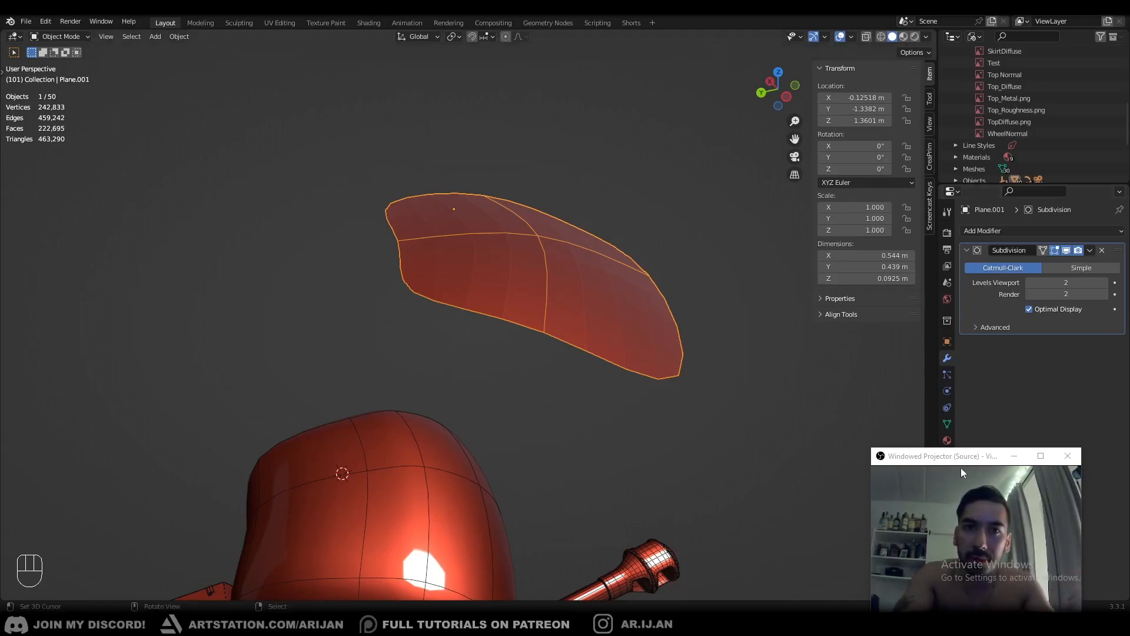
# Collapse the Subdivision settings and add a Solidify modifier with a thickness of -0.04 m
pyautogui.moveTo(976, 460); pyautogui.dragTo(1035, 466)
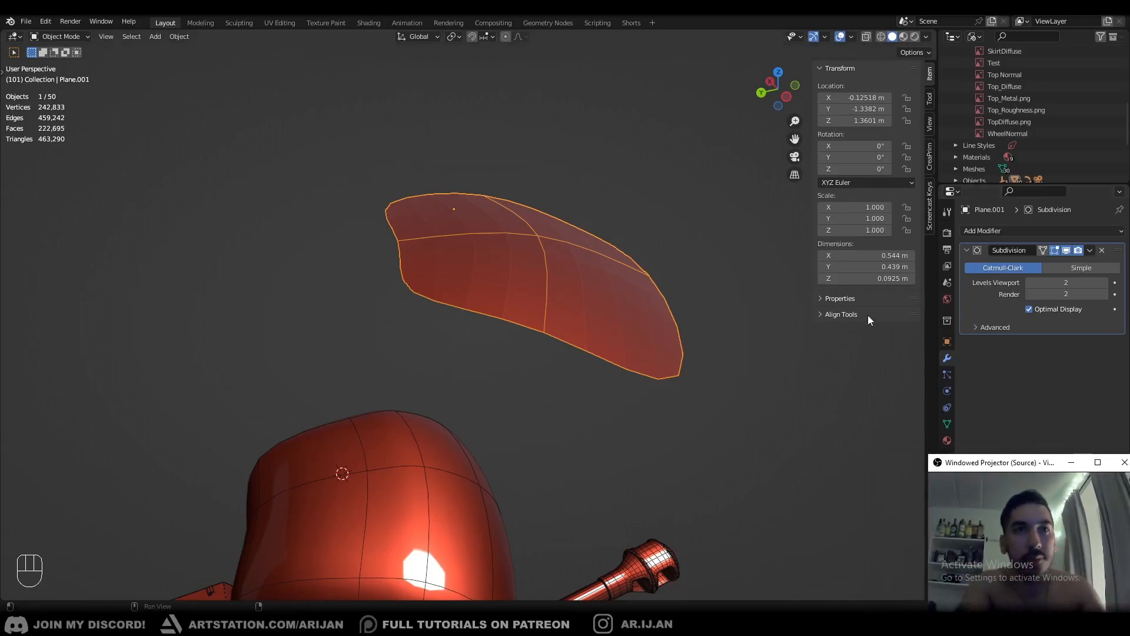
pyautogui.click(968, 251)
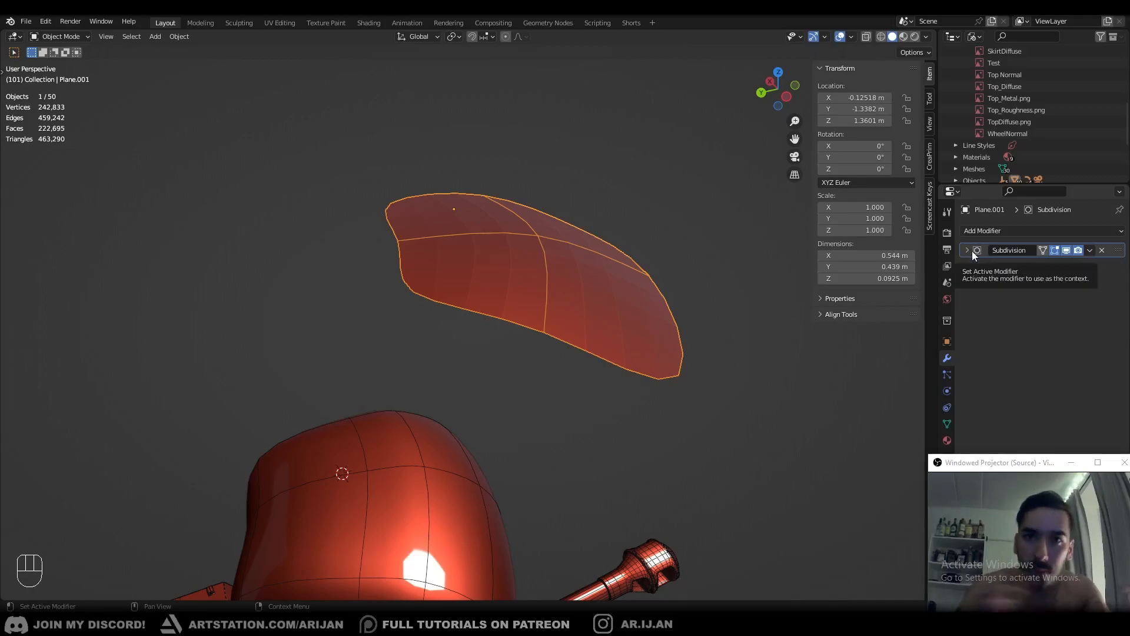
pyautogui.click(995, 231)
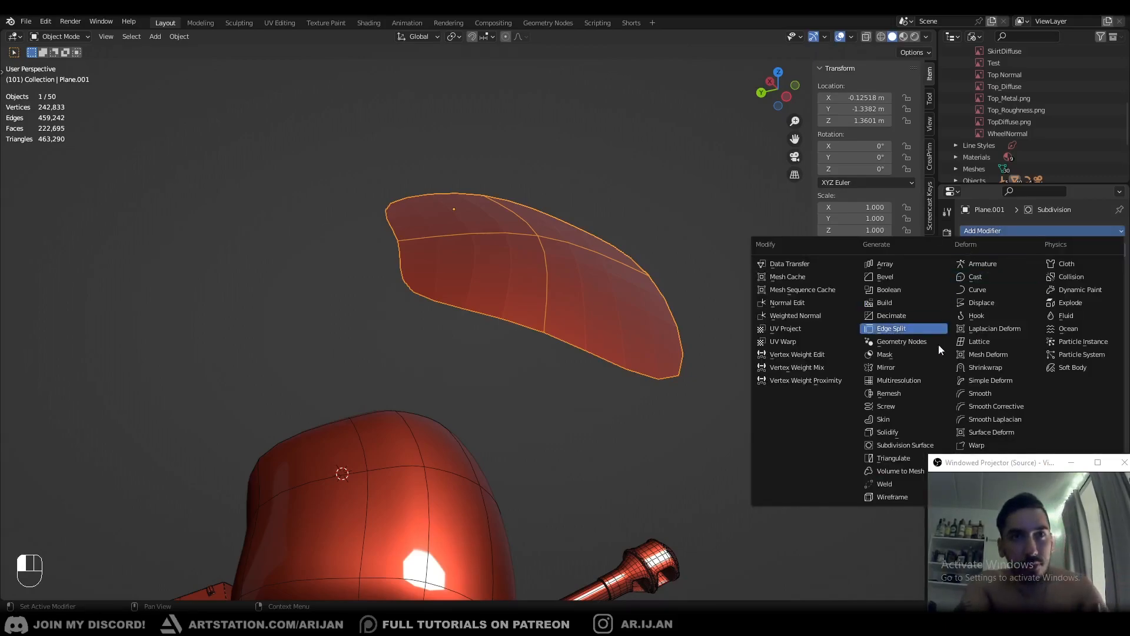
pyautogui.click(902, 433)
pyautogui.moveTo(819, 388); pyautogui.dragTo(495, 212, button='middle')
pyautogui.moveTo(434, 407); pyautogui.dragTo(459, 384, button='middle')
pyautogui.moveTo(1037, 298); pyautogui.dragTo(1032, 299)
pyautogui.moveTo(577, 306); pyautogui.dragTo(568, 283, button='middle')
# In Edit Mode, select the middle edge loop of the solidified mesh and move it downward to bend the surface
pyautogui.press('Tab')
pyautogui.press('1')
pyautogui.press('z')
pyautogui.keyDown('alt'); pyautogui.click(520, 237); pyautogui.keyUp('alt')
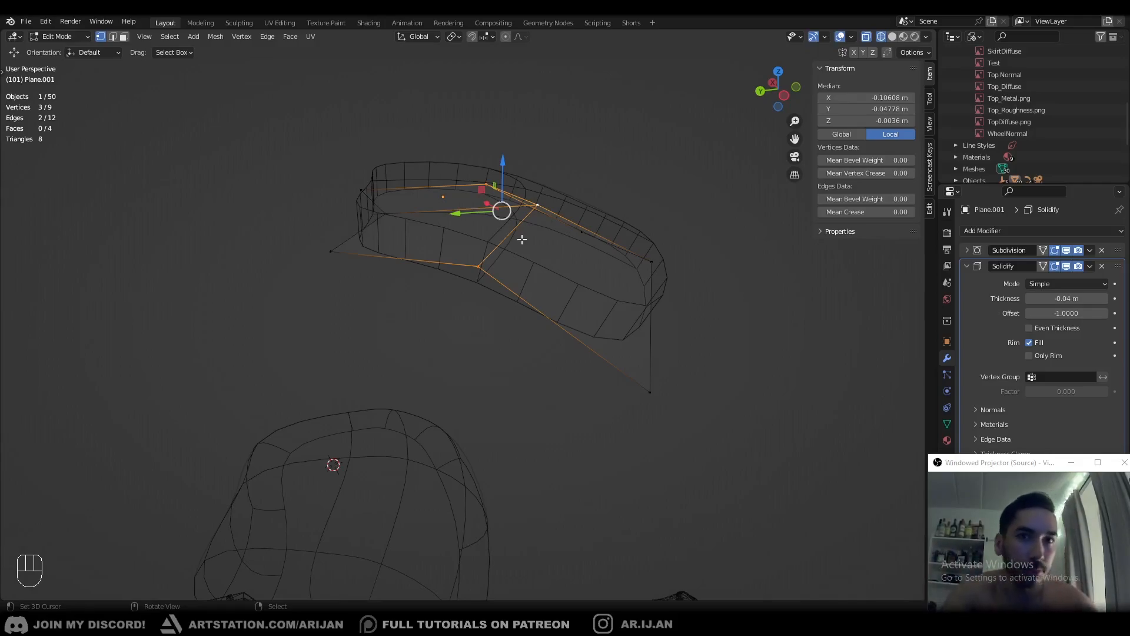
pyautogui.moveTo(529, 249); pyautogui.dragTo(532, 268, button='middle')
pyautogui.press('z')
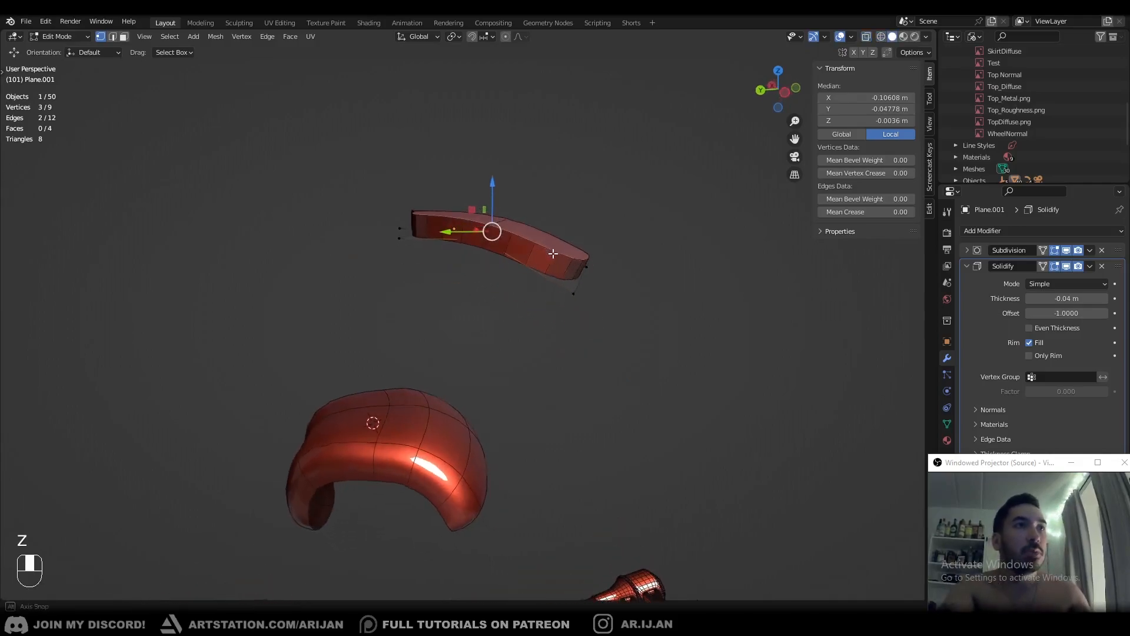
pyautogui.press('g')
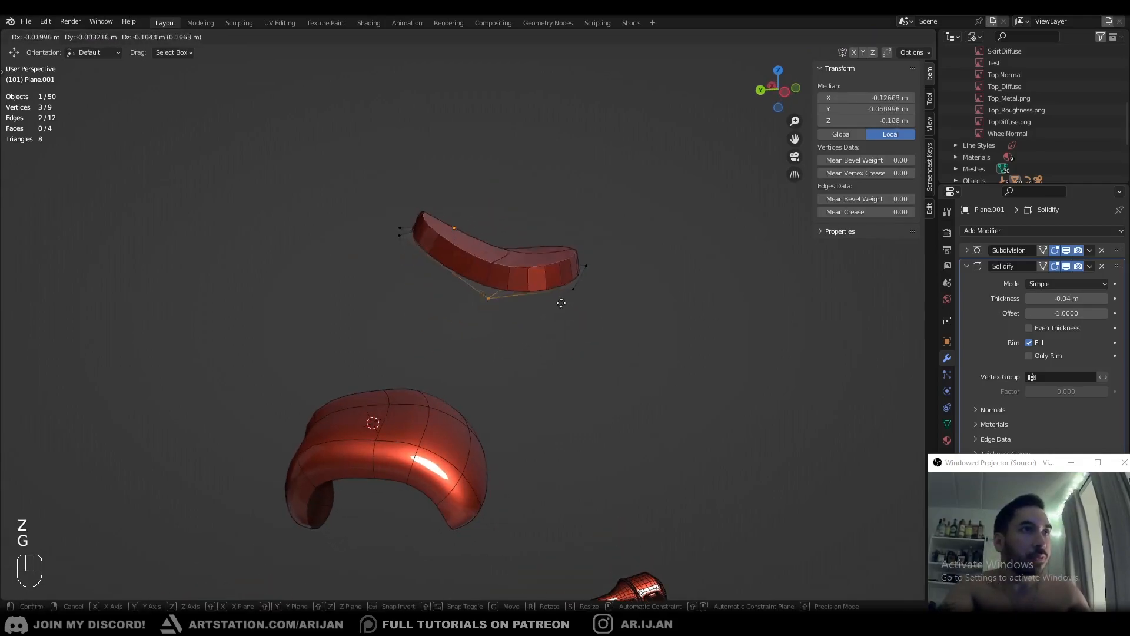
pyautogui.click(589, 278)
# Extrude one end edge of the mesh five times into a long strip curling around the hood-like object
pyautogui.press('2')
pyautogui.rightClick(589, 278)
pyautogui.moveTo(589, 277); pyautogui.dragTo(357, 439, button='middle')
pyautogui.keyDown('ctrl'); pyautogui.click(512, 462); pyautogui.keyUp('ctrl')
pyautogui.keyDown('ctrl'); pyautogui.click(277, 414); pyautogui.keyUp('ctrl')
pyautogui.keyDown('ctrl'); pyautogui.click(357, 440); pyautogui.keyUp('ctrl')
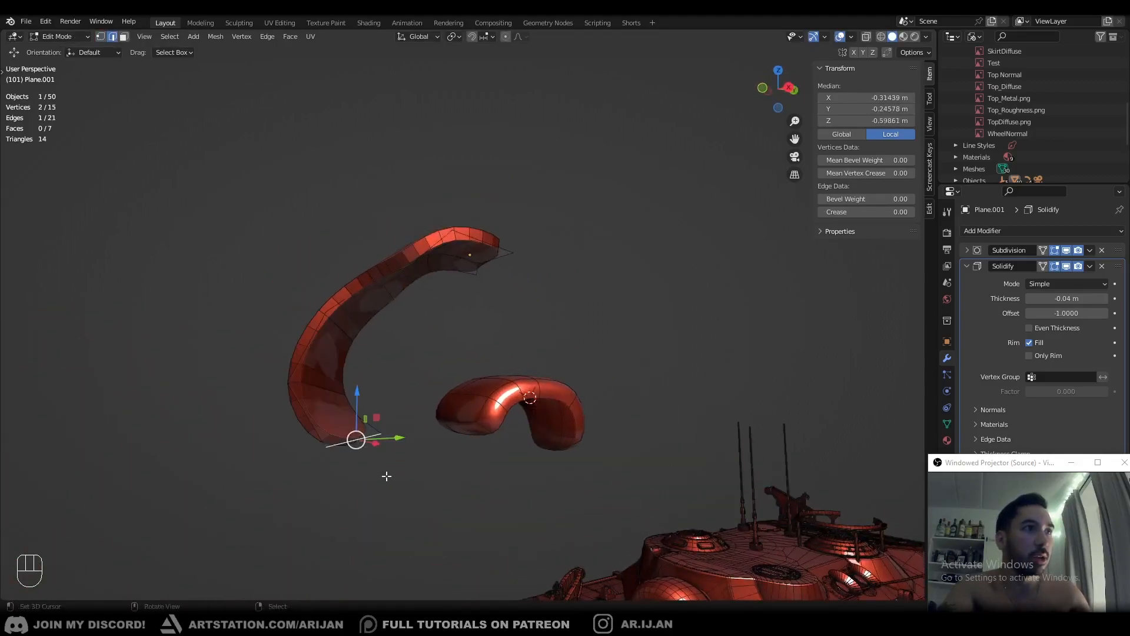
pyautogui.keyDown('ctrl'); pyautogui.click(471, 482); pyautogui.keyUp('ctrl')
pyautogui.keyDown('ctrl'); pyautogui.click(583, 458); pyautogui.keyUp('ctrl')
pyautogui.moveTo(584, 458); pyautogui.dragTo(401, 382, button='middle')
pyautogui.press('Tab')
pyautogui.press('Tab')
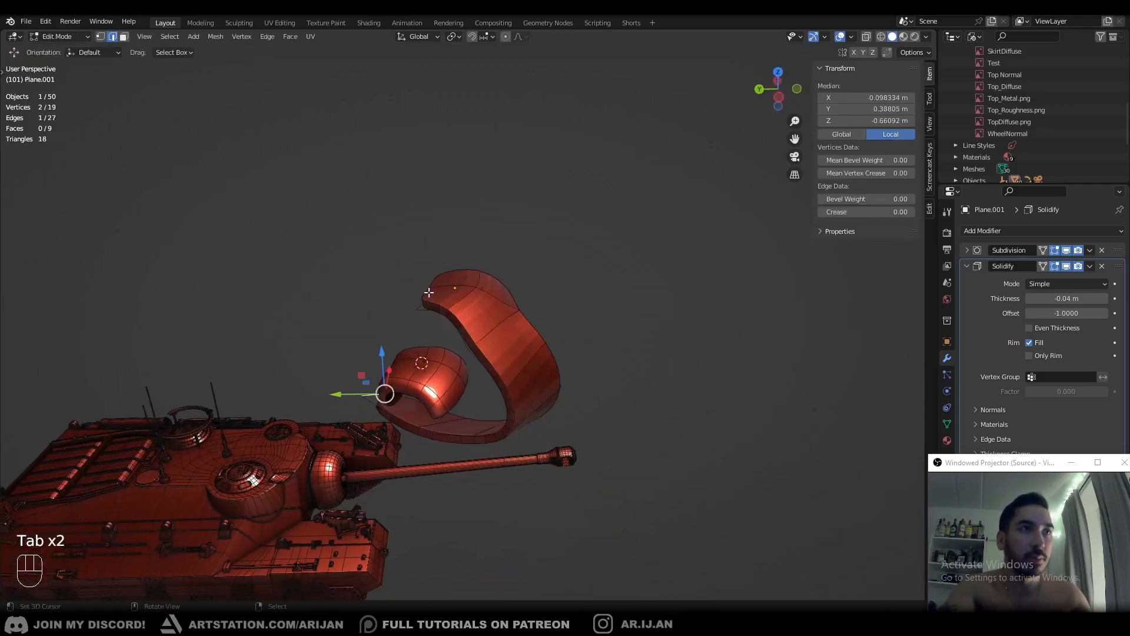
# Reposition the upper end edge loop of the curved strip and move its outer corner vertex outward
pyautogui.rightClick(429, 294)
pyautogui.press('z')
pyautogui.keyDown('alt'); pyautogui.rightClick(436, 294); pyautogui.keyUp('alt')
pyautogui.moveTo(436, 295); pyautogui.dragTo(435, 310, button='middle')
pyautogui.press('g')
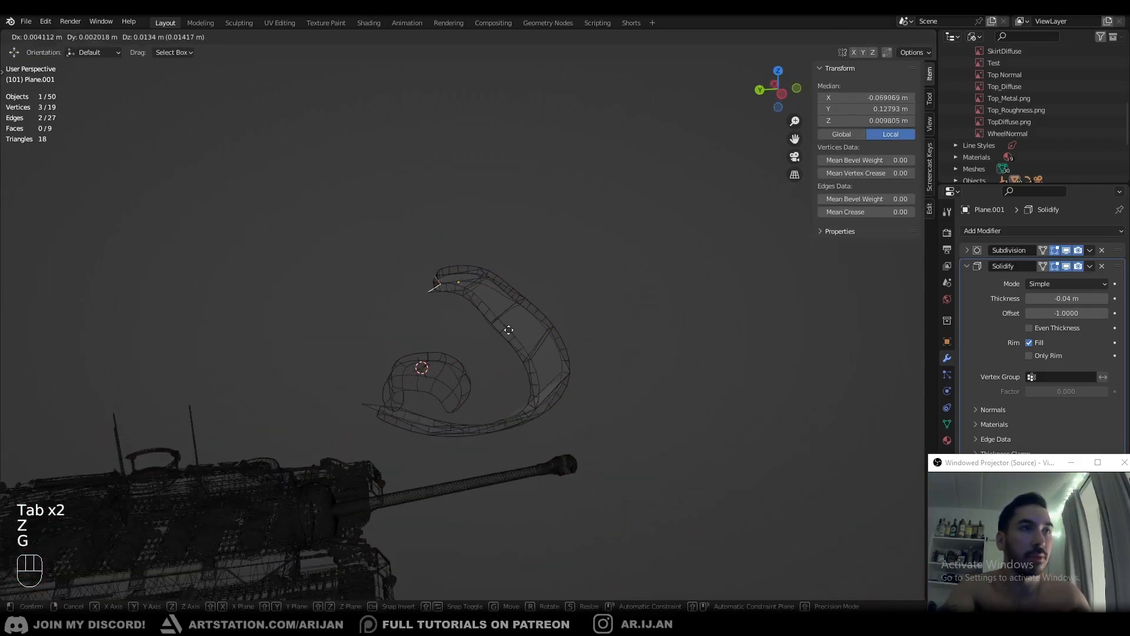
pyautogui.click(496, 317)
pyautogui.press('1')
pyautogui.rightClick(425, 266)
pyautogui.press('g')
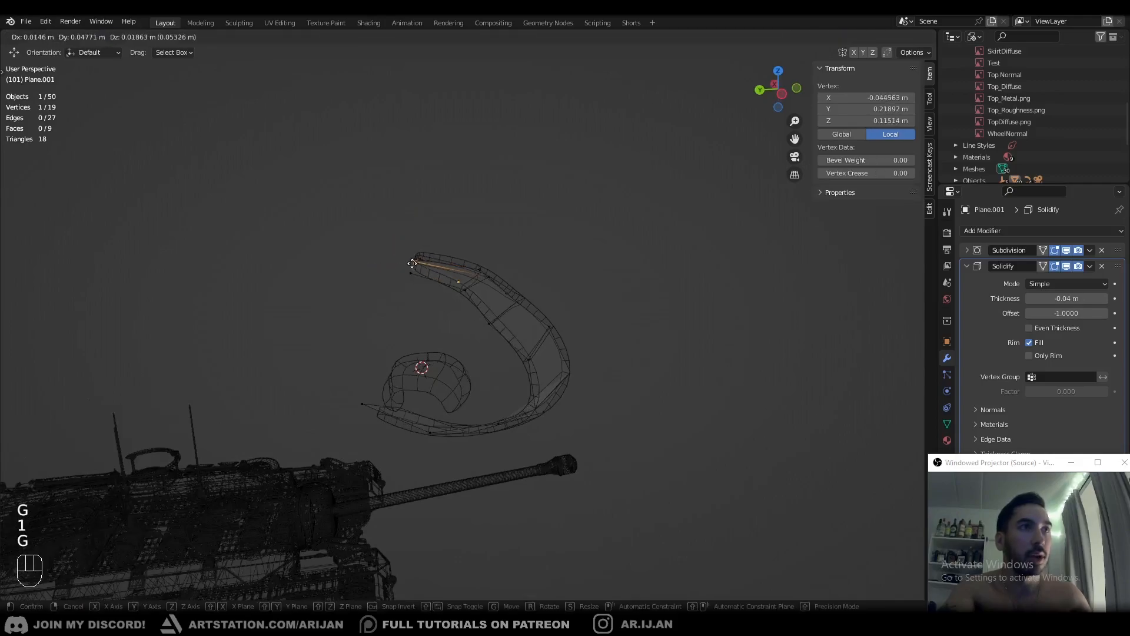
pyautogui.click(414, 264)
# Select the three vertices at the strip's upper end and extrude them to lengthen the strip
pyautogui.rightClick(411, 272)
pyautogui.keyDown('shift'); pyautogui.rightClick(414, 263); pyautogui.keyUp('shift')
pyautogui.keyDown('shift'); pyautogui.rightClick(418, 258); pyautogui.keyUp('shift')
pyautogui.press('z')
pyautogui.press('e')
pyautogui.click(398, 308)
pyautogui.moveTo(471, 315)
pyautogui.mouseDown(button='middle')
pyautogui.moveTo(445, 327)
pyautogui.moveTo(421, 312)
pyautogui.moveTo(462, 309)
pyautogui.mouseUp(button='middle')
pyautogui.press('Tab')
pyautogui.press('Tab')
# Extrude the four-vertex side edge chain of the strip's upper part sideways over the tank
pyautogui.press('z')
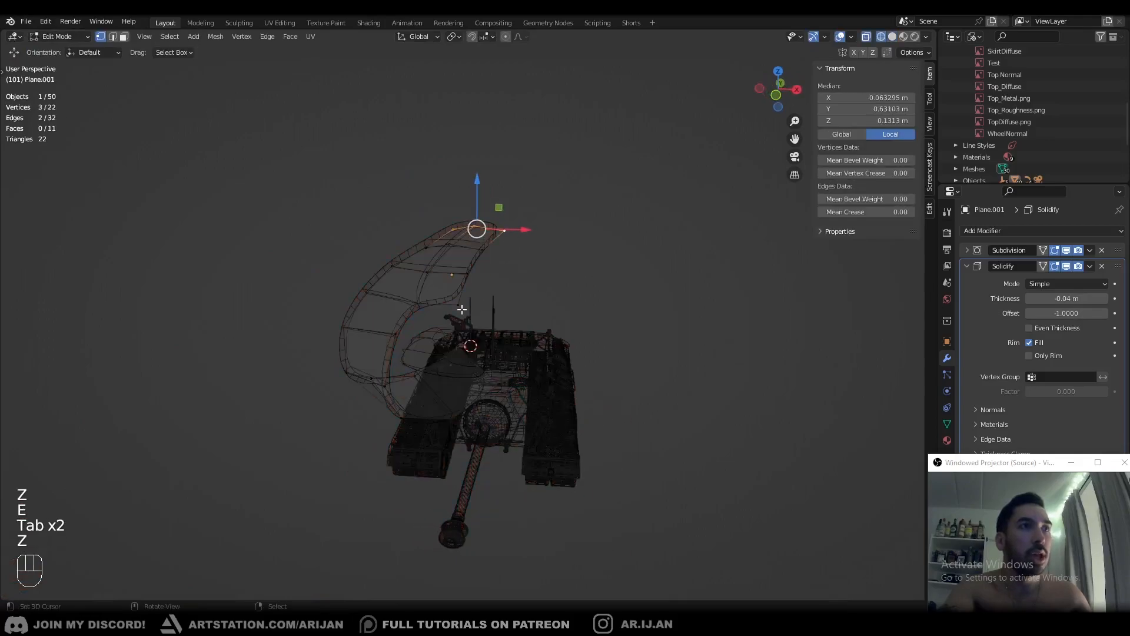
pyautogui.press('z')
pyautogui.press('e')
pyautogui.click(564, 318)
pyautogui.press('Tab')
pyautogui.moveTo(564, 318); pyautogui.dragTo(522, 262, button='middle')
# Extrude the side edge chain once more and move it along X to widen the panel
pyautogui.press('Tab')
pyautogui.press('e')
pyautogui.press('g')
pyautogui.press('x')
pyautogui.click(535, 310)
pyautogui.press('Tab')
pyautogui.moveTo(535, 311); pyautogui.dragTo(574, 318, button='middle')
# Duplicate the panel's side edge chain and offset the copy about 0.006 m along X to leave a narrow gap
pyautogui.press('Tab')
pyautogui.scroll(2, 529, 316)
pyautogui.hotkey('shift', 'd')
pyautogui.rightClick(552, 317)
pyautogui.press('g')
pyautogui.press('x')
pyautogui.click(561, 311)
# Extrude the duplicated edge chain twice along X to form a second panel beside the first
pyautogui.press('e')
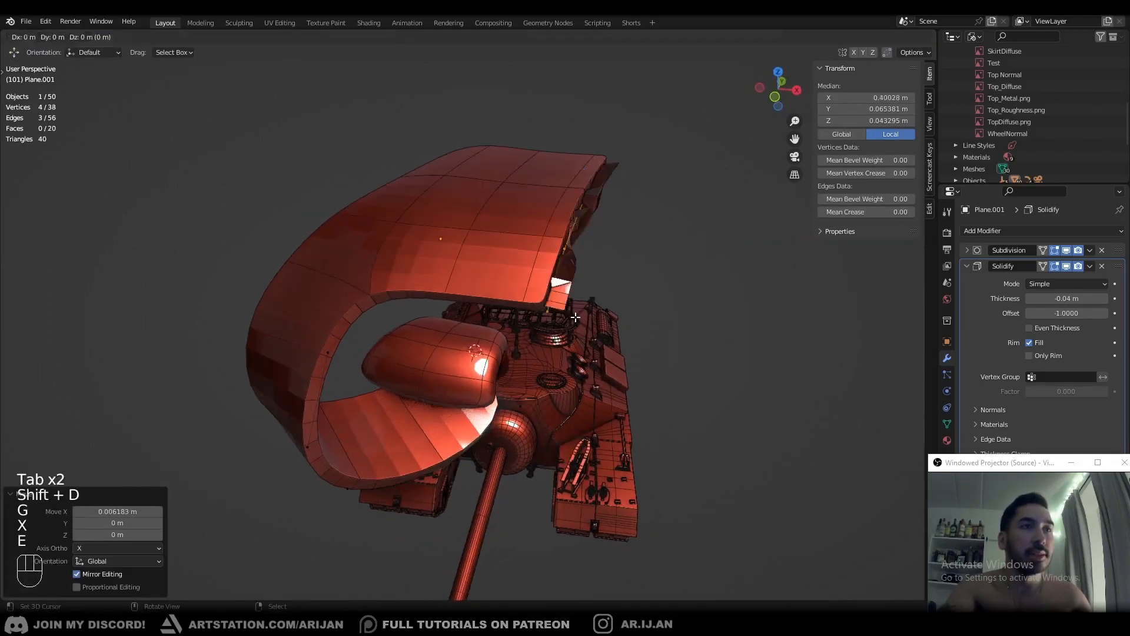
pyautogui.press('g')
pyautogui.press('x')
pyautogui.click(617, 333)
pyautogui.press('e')
pyautogui.rightClick(616, 333)
pyautogui.press('g')
pyautogui.press('x')
pyautogui.click(694, 349)
# Cut two supporting edge loops near the borders of the second panel, the first at factor -0.923, and return to Object Mode
pyautogui.hotkey('ctrl', 'r')
pyautogui.moveTo(693, 349); pyautogui.dragTo(628, 360, button='middle')
pyautogui.click(664, 329)
pyautogui.click(661, 351)
pyautogui.hotkey('ctrl', 'r')
pyautogui.click(848, 272)
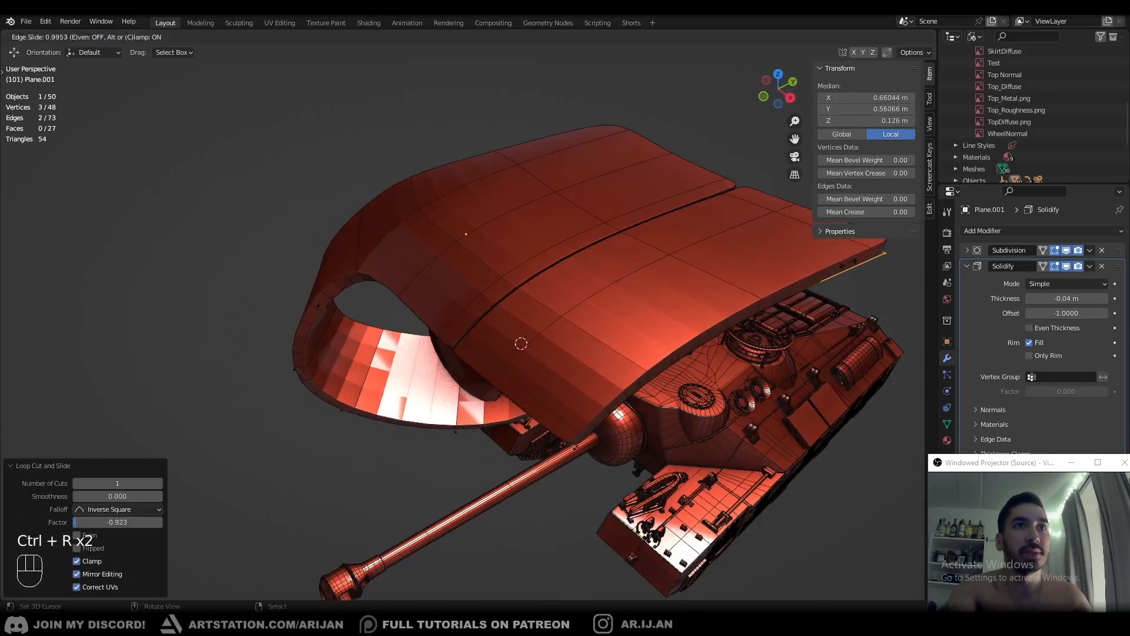
pyautogui.click(489, 356)
pyautogui.press('Tab')
# Review the two panels in Object Mode and shade the mesh smooth
pyautogui.press('a')
pyautogui.press('a')
pyautogui.moveTo(489, 356); pyautogui.dragTo(560, 320, button='middle')
pyautogui.press('Tab')
pyautogui.press('Tab')
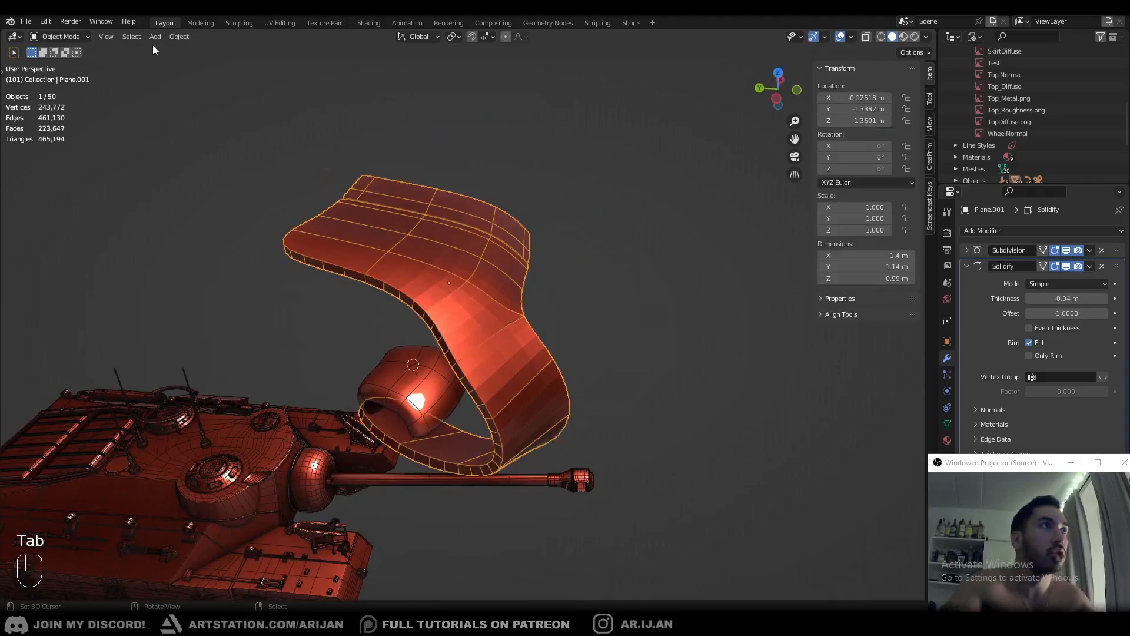
pyautogui.click(179, 36)
pyautogui.click(214, 295)
# Try Auto Smooth at 40.9° on the panel mesh, inspect the shading, and turn it off
pyautogui.moveTo(994, 462); pyautogui.dragTo(841, 486)
pyautogui.click(946, 424)
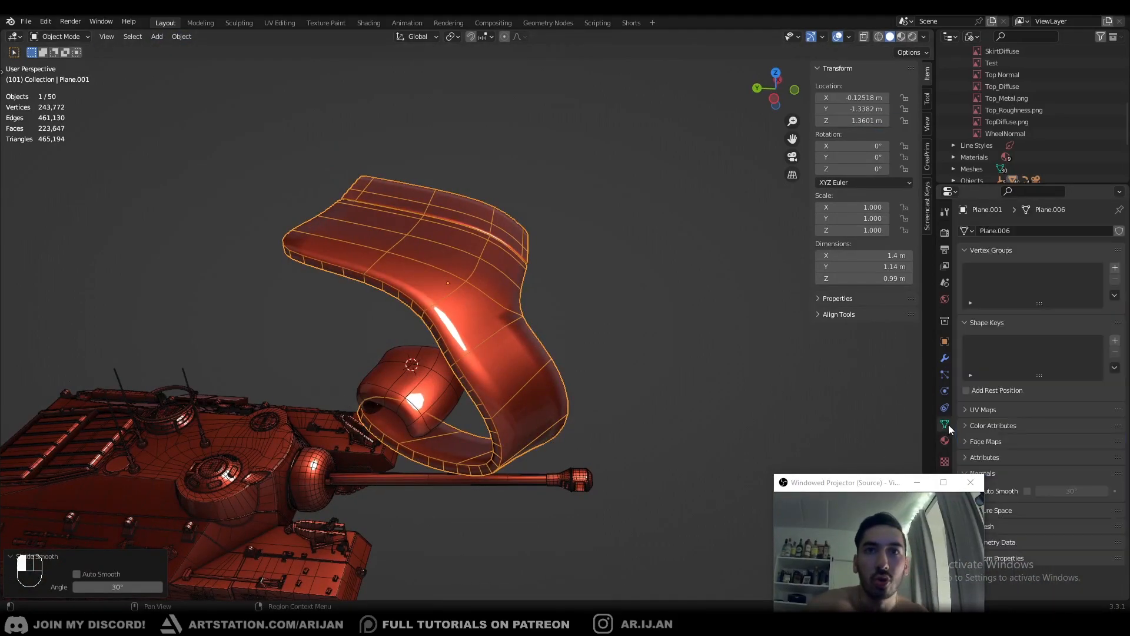
pyautogui.click(1029, 491)
pyautogui.moveTo(1073, 492); pyautogui.dragTo(1106, 492)
pyautogui.moveTo(615, 365); pyautogui.dragTo(471, 326, button='middle')
pyautogui.press('a')
pyautogui.press('a')
pyautogui.moveTo(471, 327); pyautogui.dragTo(433, 300, button='middle')
pyautogui.click(430, 292)
pyautogui.moveTo(889, 488)
pyautogui.mouseDown()
pyautogui.moveTo(955, 471)
pyautogui.moveTo(883, 459)
pyautogui.mouseUp()
pyautogui.click(1023, 492)
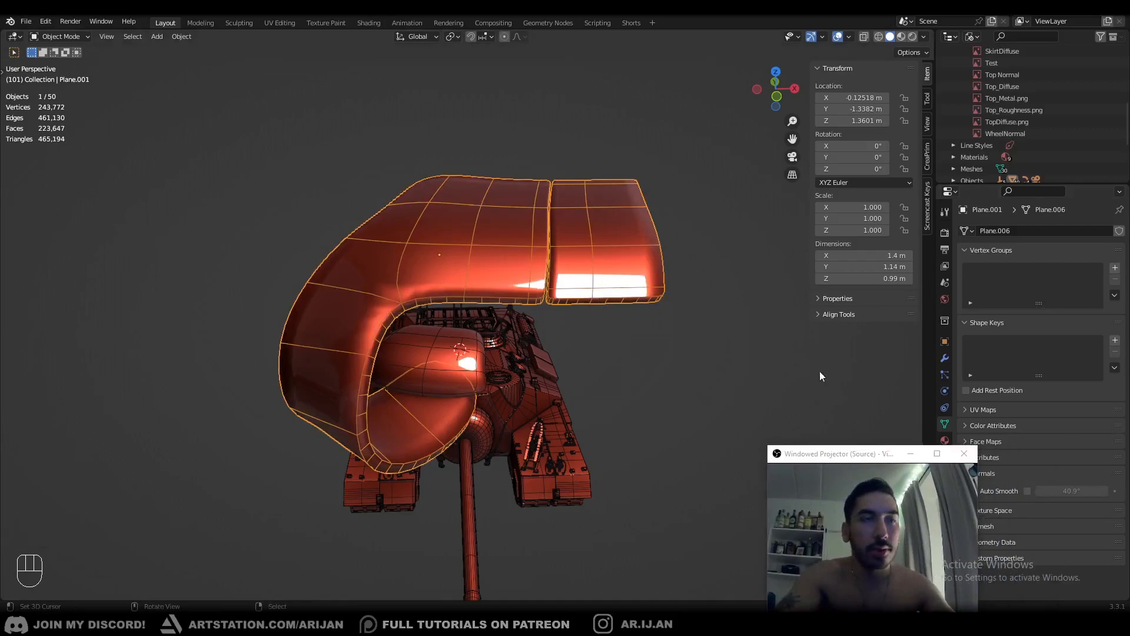
# Examine the Solidify settings and the panels' underlying base mesh in wireframe Edit Mode with all geometry selected
pyautogui.click(945, 357)
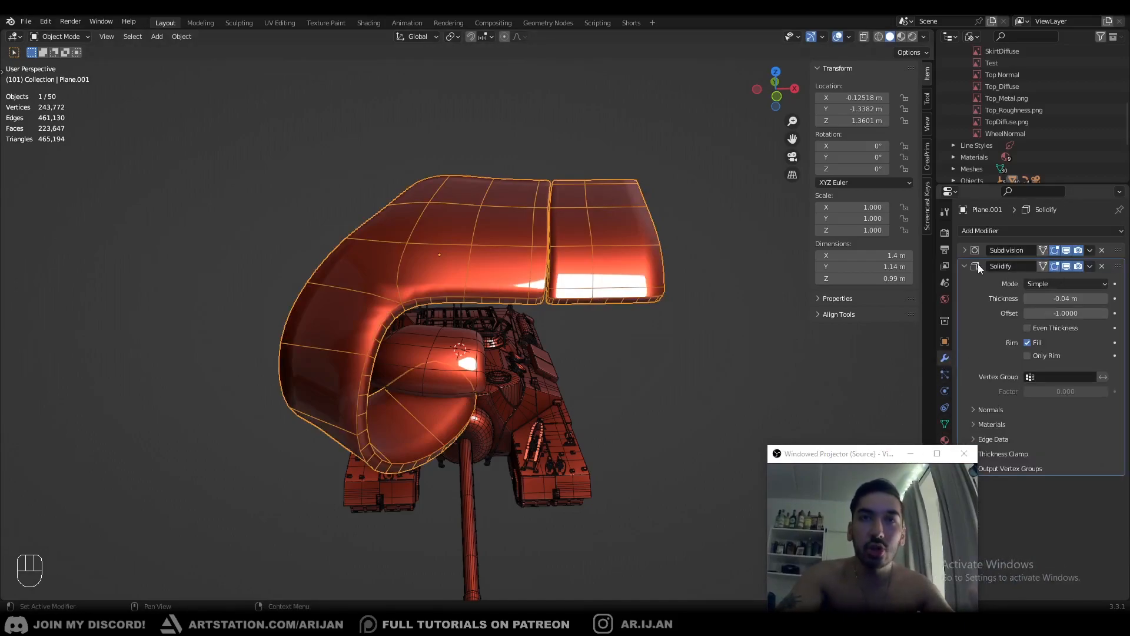
pyautogui.moveTo(580, 300); pyautogui.dragTo(700, 281, button='middle')
pyautogui.press('Tab')
pyautogui.moveTo(433, 330)
pyautogui.mouseDown(button='middle')
pyautogui.moveTo(448, 326)
pyautogui.moveTo(418, 259)
pyautogui.moveTo(475, 303)
pyautogui.moveTo(386, 253)
pyautogui.mouseUp(button='middle')
pyautogui.scroll(3, 418, 259)
pyautogui.press('z')
pyautogui.press('a')
pyautogui.moveTo(885, 455); pyautogui.dragTo(1029, 450)
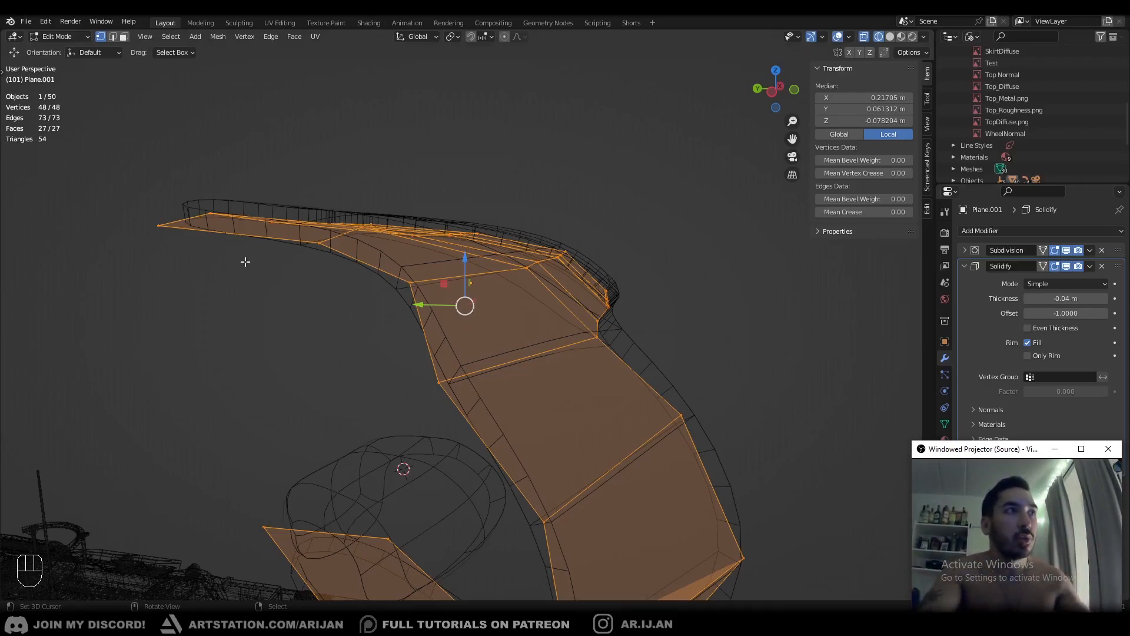
# Return to Object Mode in solid shading and move the Solidify modifier above Subdivision in the panel mesh's stack
pyautogui.press('Tab')
pyautogui.press('z')
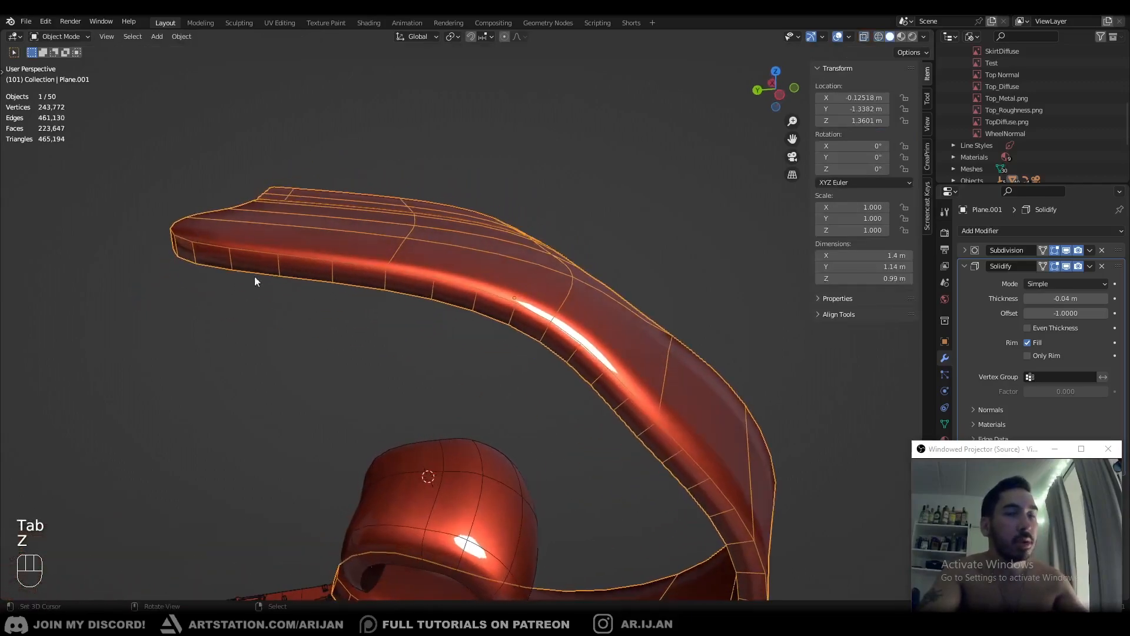
pyautogui.moveTo(978, 449)
pyautogui.mouseDown()
pyautogui.moveTo(962, 451)
pyautogui.moveTo(979, 454)
pyautogui.mouseUp()
pyautogui.click(965, 266)
pyautogui.moveTo(1117, 268); pyautogui.dragTo(1117, 250)
pyautogui.moveTo(584, 280)
pyautogui.mouseDown(button='middle')
pyautogui.moveTo(626, 288)
pyautogui.moveTo(602, 273)
pyautogui.mouseUp(button='middle')
pyautogui.click(964, 266)
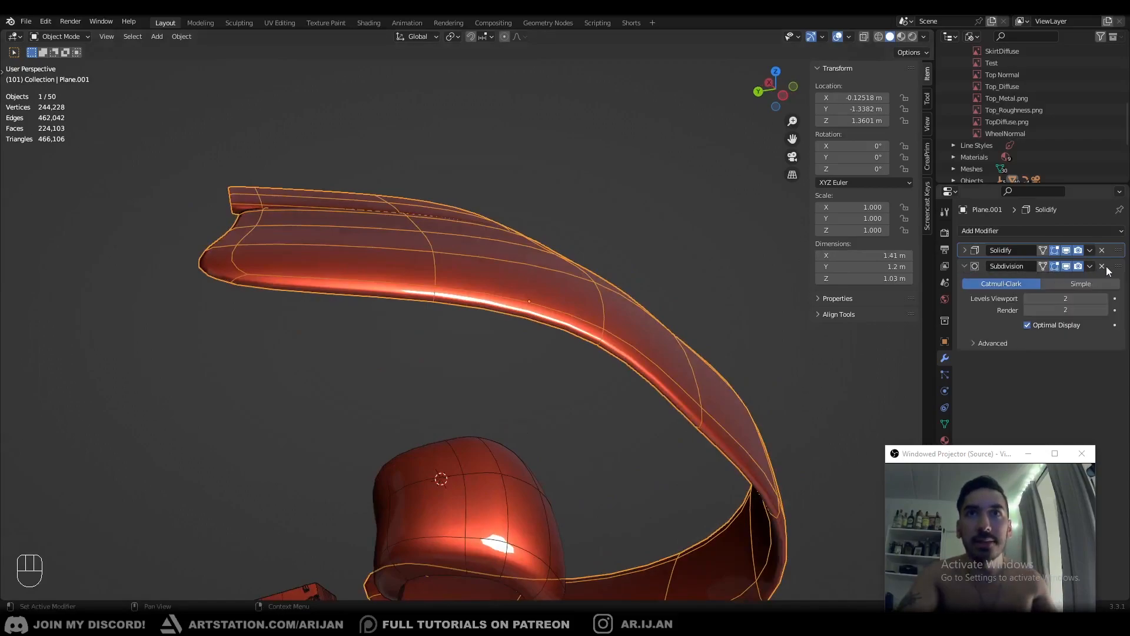
# Remove both the Subdivision and Solidify modifiers from the panel mesh and check the bare base mesh
pyautogui.click(1102, 267)
pyautogui.moveTo(599, 311); pyautogui.dragTo(638, 313, button='middle')
pyautogui.click(964, 250)
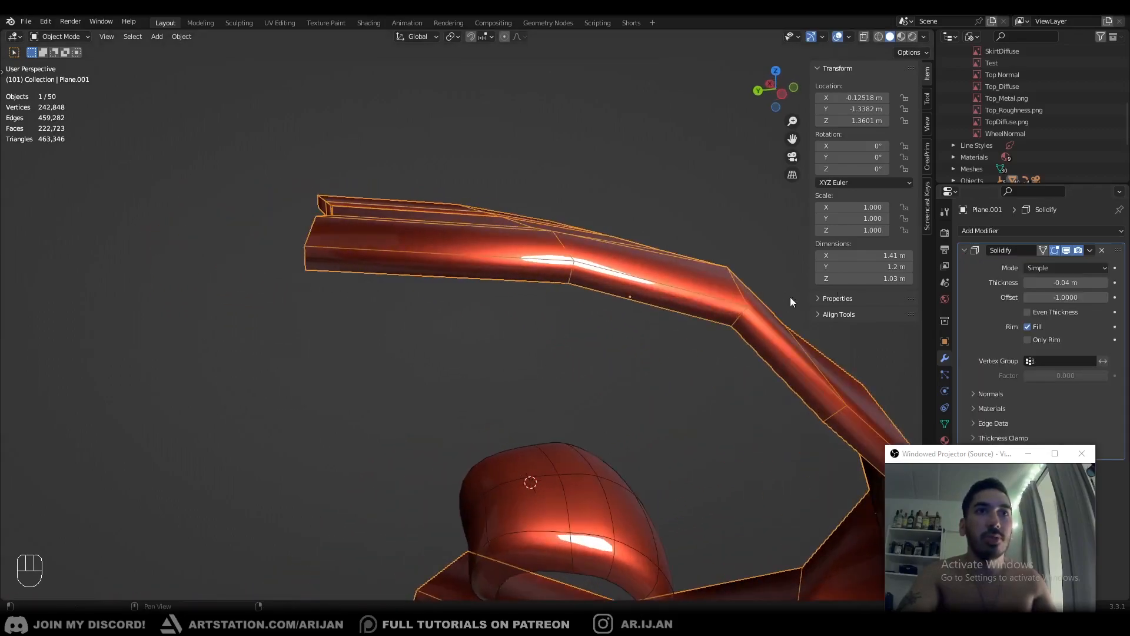
pyautogui.moveTo(741, 302); pyautogui.dragTo(707, 320, button='middle')
pyautogui.scroll(-2, 706, 321)
pyautogui.click(1102, 250)
pyautogui.moveTo(560, 305); pyautogui.dragTo(882, 261, button='middle')
pyautogui.press('Tab')
pyautogui.press('Tab')
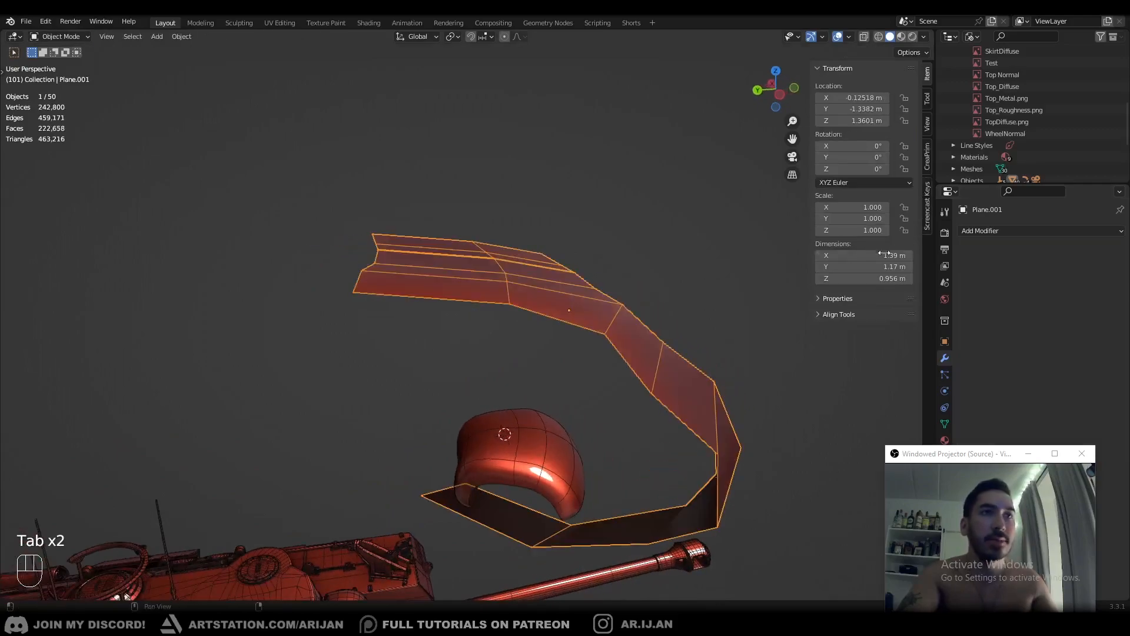
# Add a Solidify modifier to the bare panel mesh with a thickness of -0.06 m
pyautogui.click(1005, 231)
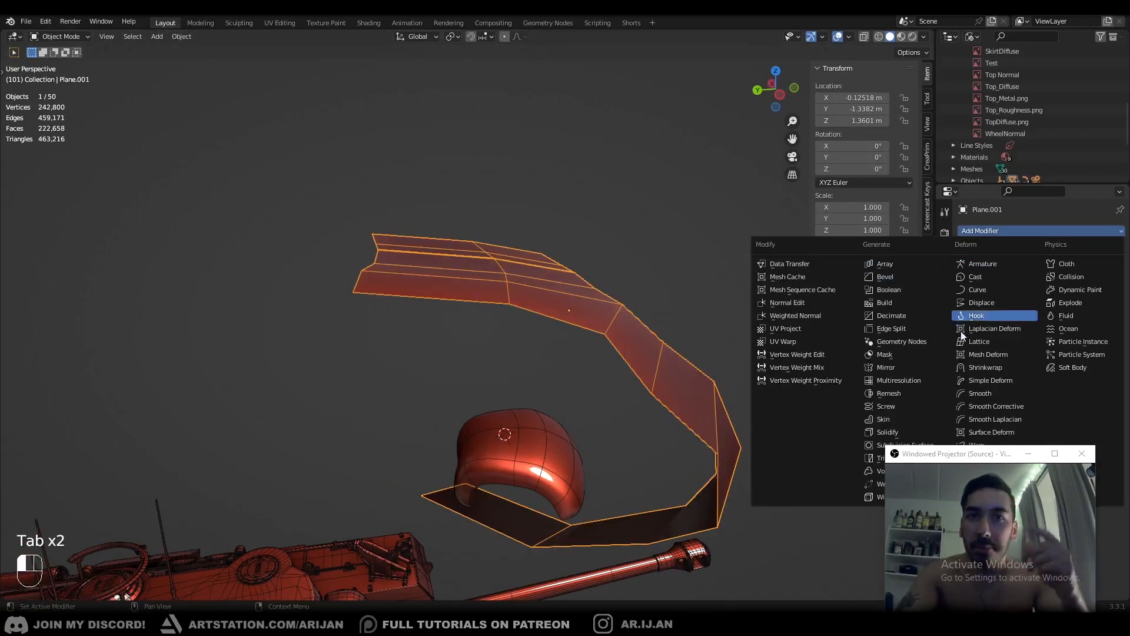
pyautogui.click(905, 433)
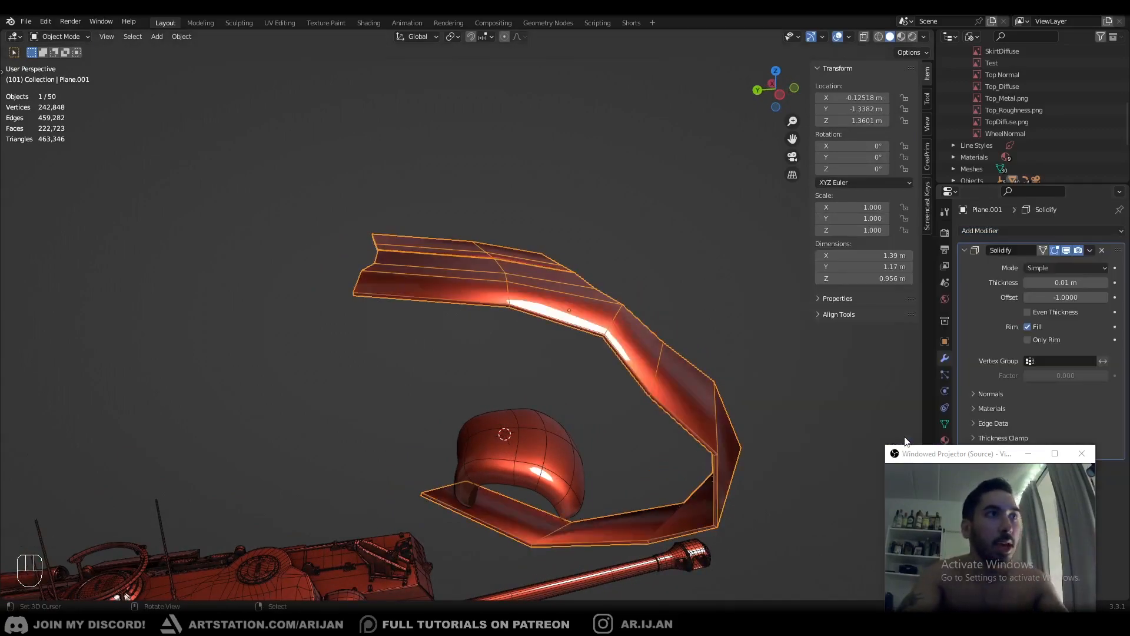
pyautogui.moveTo(1054, 283); pyautogui.dragTo(1008, 283)
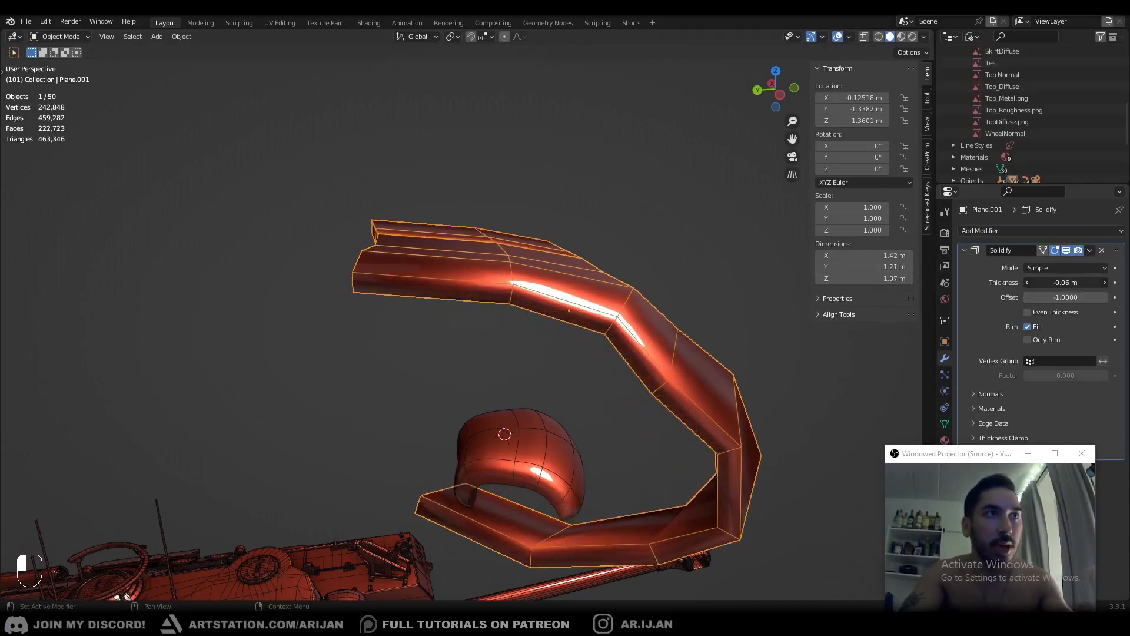
pyautogui.moveTo(708, 348); pyautogui.dragTo(699, 333, button='middle')
# Examine the solidified panels against their base mesh in wireframe Edit Mode and return to solid Object Mode
pyautogui.press('Tab')
pyautogui.press('z')
pyautogui.moveTo(610, 337); pyautogui.dragTo(727, 348, button='middle')
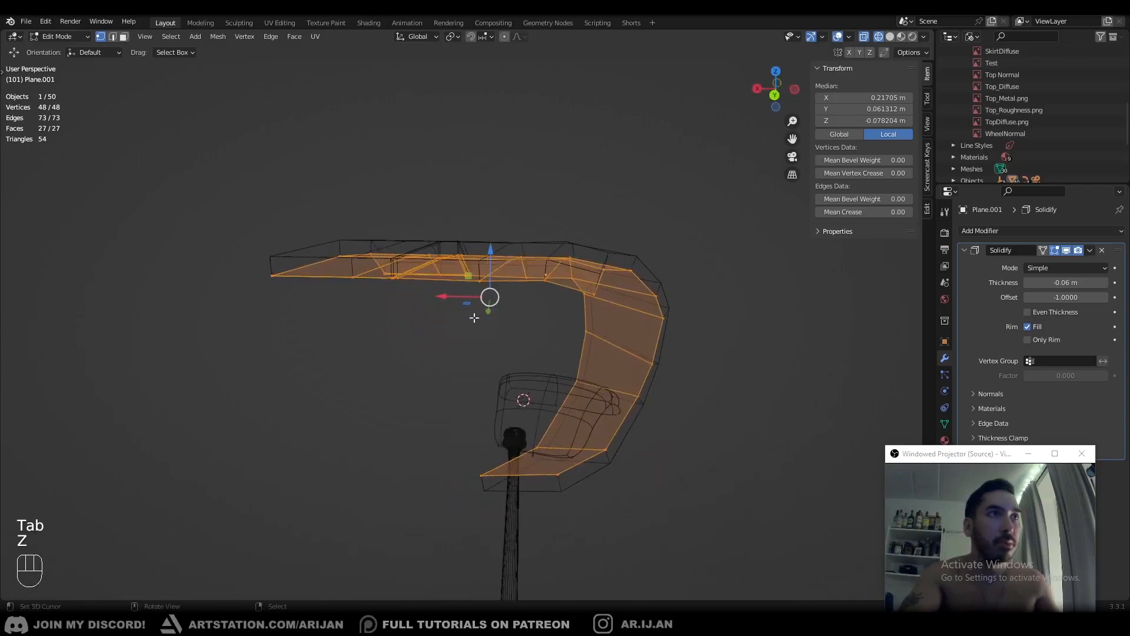
pyautogui.moveTo(472, 318); pyautogui.dragTo(529, 321, button='middle')
pyautogui.moveTo(584, 362); pyautogui.dragTo(522, 338, button='middle')
pyautogui.press('Tab')
pyautogui.press('z')
# Add a Subdivision Surface modifier after Solidify and set its viewport level to 3
pyautogui.click(965, 250)
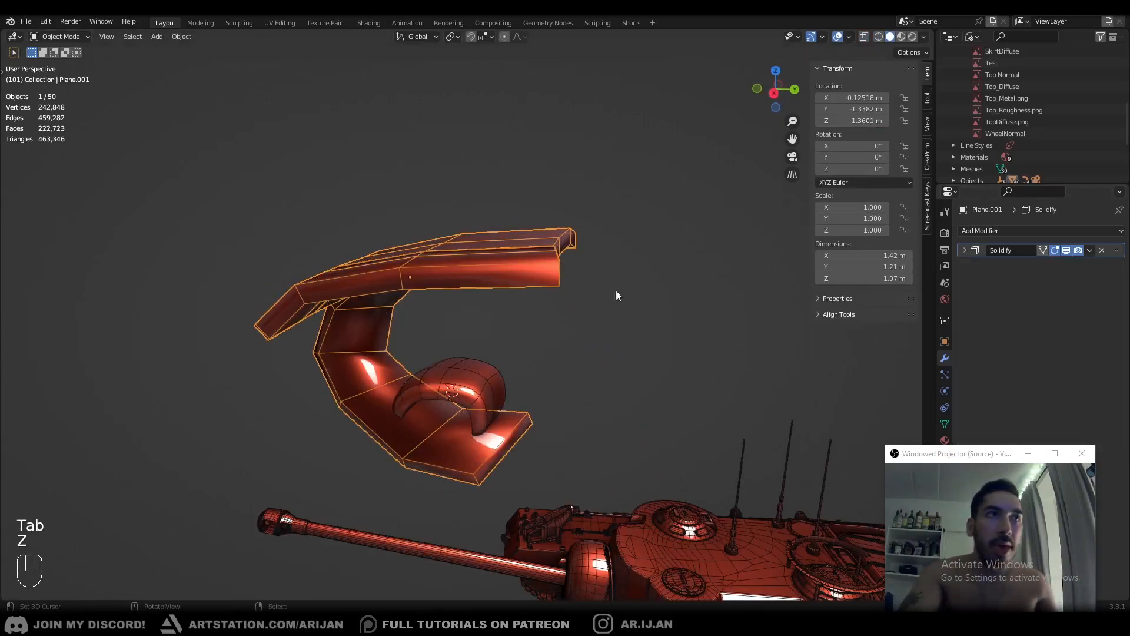
pyautogui.moveTo(697, 287); pyautogui.dragTo(591, 275, button='middle')
pyautogui.click(962, 231)
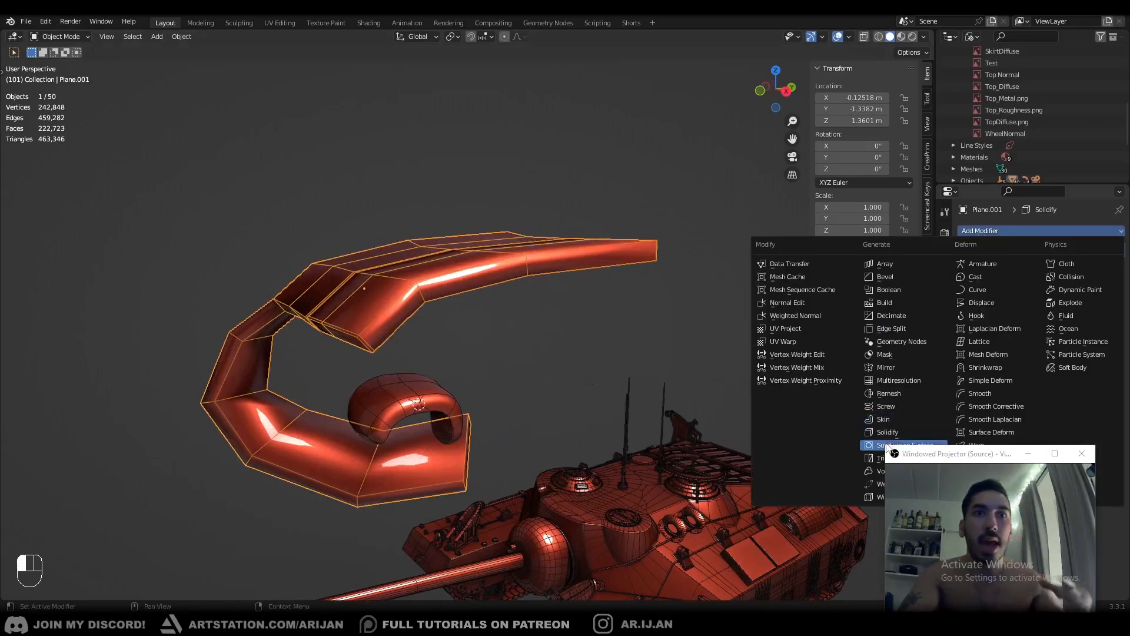
pyautogui.click(871, 446)
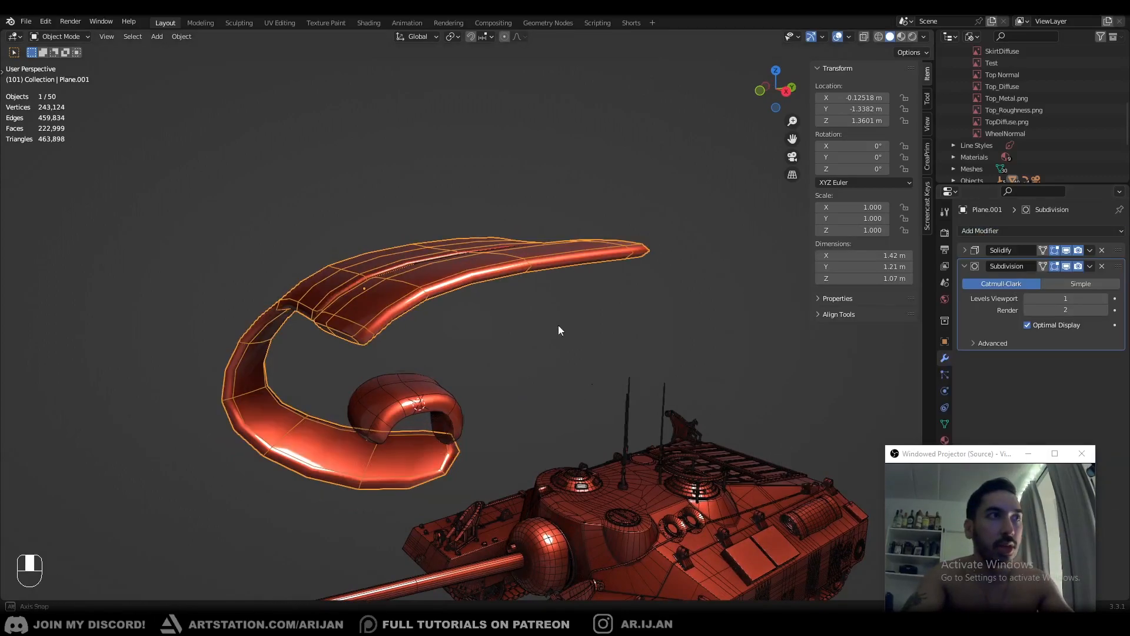
pyautogui.moveTo(560, 325); pyautogui.dragTo(655, 253, button='middle')
pyautogui.click(1114, 299)
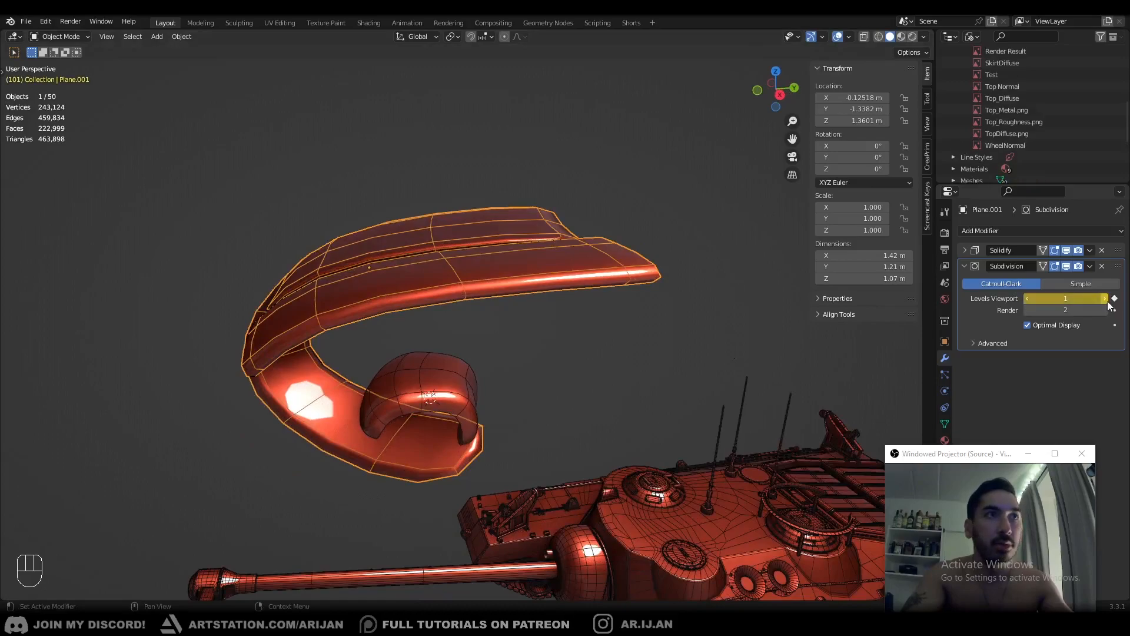
pyautogui.click(1106, 300)
pyautogui.click(1106, 300)
# Examine the rounded rims of the subdivided panels in Object Mode and compare them with the cage in Edit Mode
pyautogui.scroll(1, 618, 346)
pyautogui.moveTo(619, 345); pyautogui.dragTo(718, 347, button='middle')
pyautogui.moveTo(530, 349); pyautogui.dragTo(509, 307, button='middle')
pyautogui.press('a')
pyautogui.press('a')
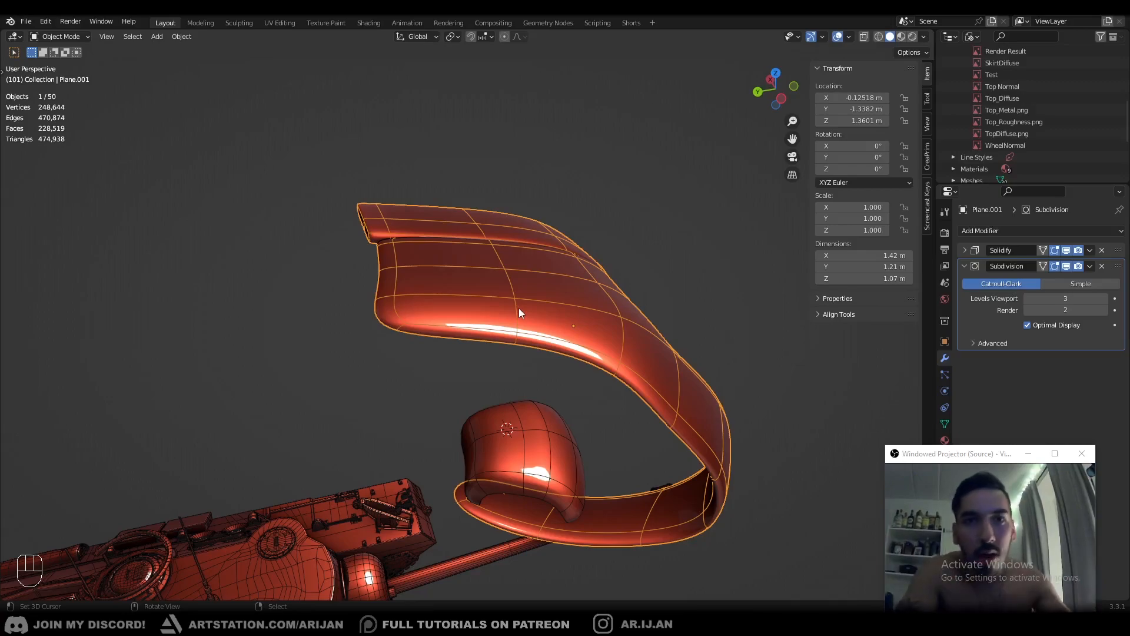
pyautogui.moveTo(503, 310); pyautogui.dragTo(456, 306, button='middle')
pyautogui.press('Tab')
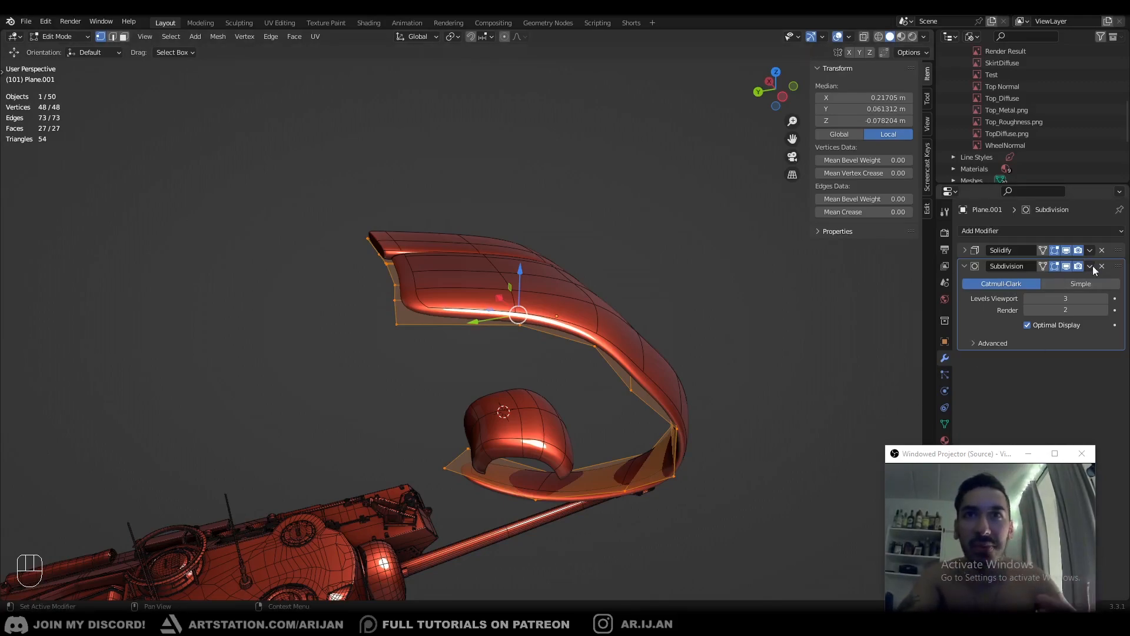
pyautogui.moveTo(830, 284); pyautogui.dragTo(759, 334, button='middle')
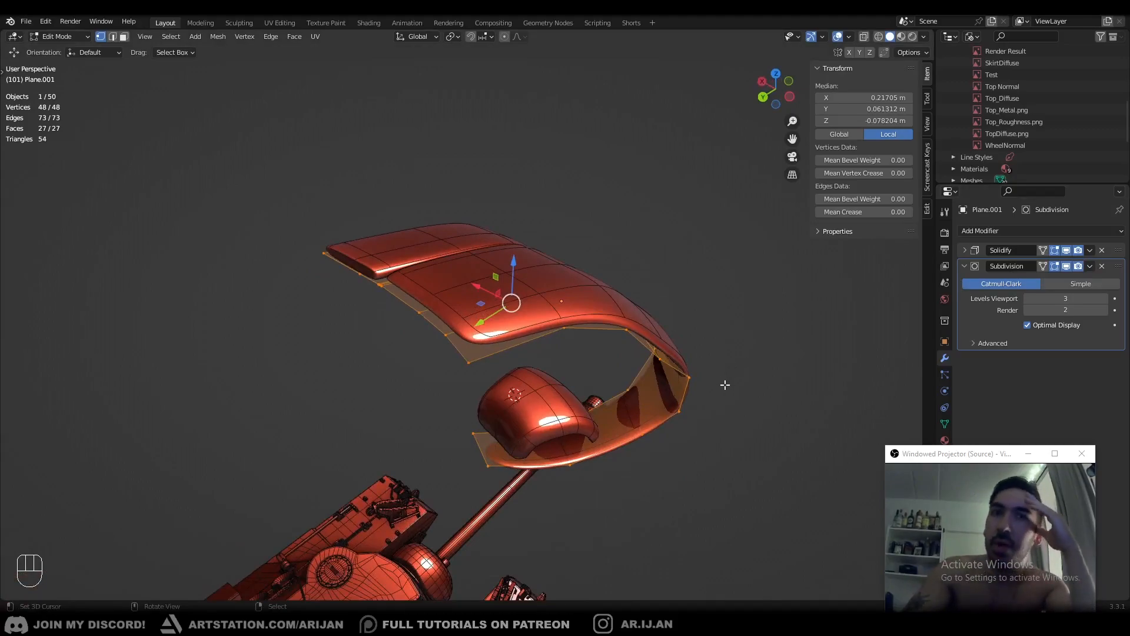
pyautogui.moveTo(966, 457); pyautogui.dragTo(953, 441)
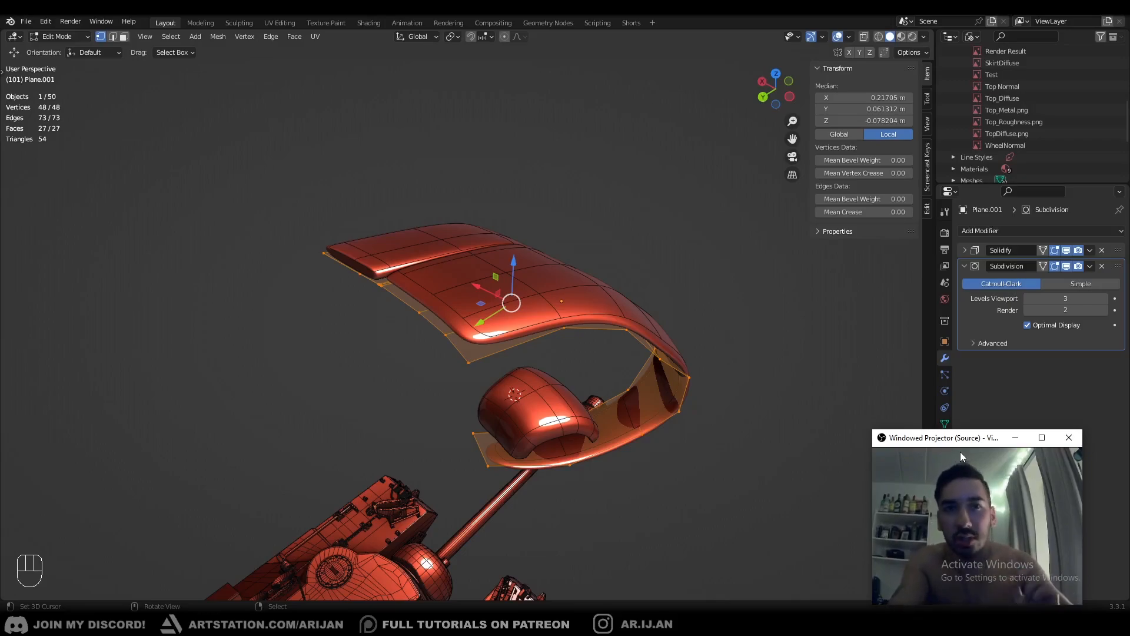
pyautogui.moveTo(629, 407); pyautogui.dragTo(518, 359, button='middle')
# Delete the Subdivision and Solidify modifiers again, leaving only the flat base panels in Object Mode
pyautogui.click(1102, 266)
pyautogui.click(965, 250)
pyautogui.press('Tab')
pyautogui.moveTo(567, 290); pyautogui.dragTo(632, 292, button='middle')
pyautogui.press('Tab')
pyautogui.press('Tab')
pyautogui.click(1102, 251)
pyautogui.press('Tab')
pyautogui.press('Tab')
pyautogui.press('Tab')
# Add a Subdivision Surface modifier to the panels at viewport level 1 and set its type to Simple
pyautogui.click(994, 231)
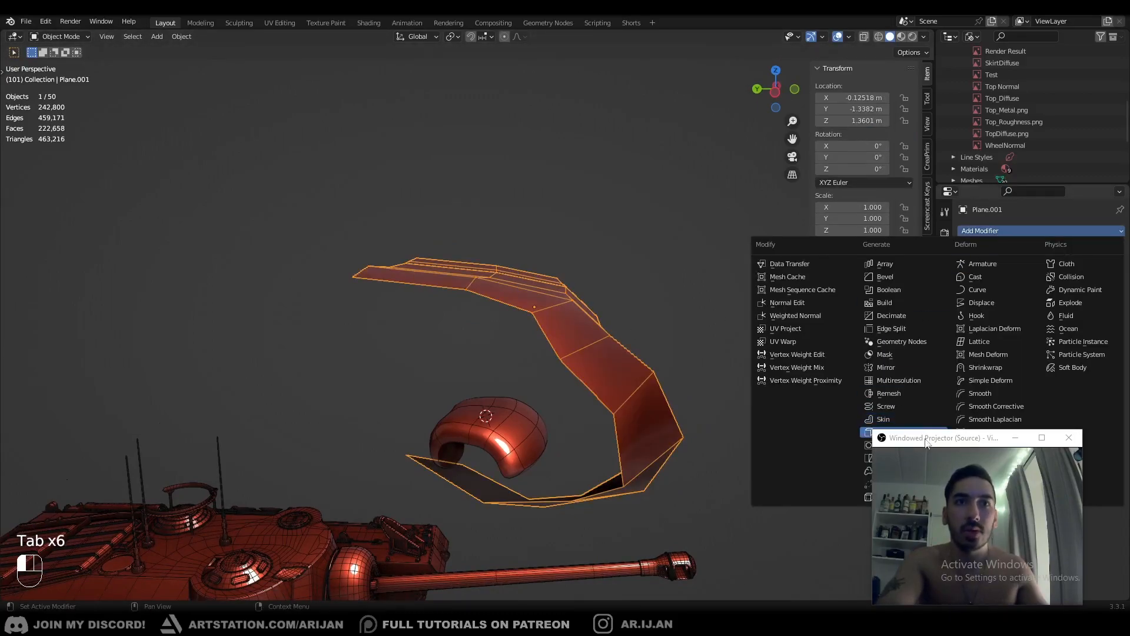
pyautogui.moveTo(926, 442); pyautogui.dragTo(983, 487)
pyautogui.click(910, 448)
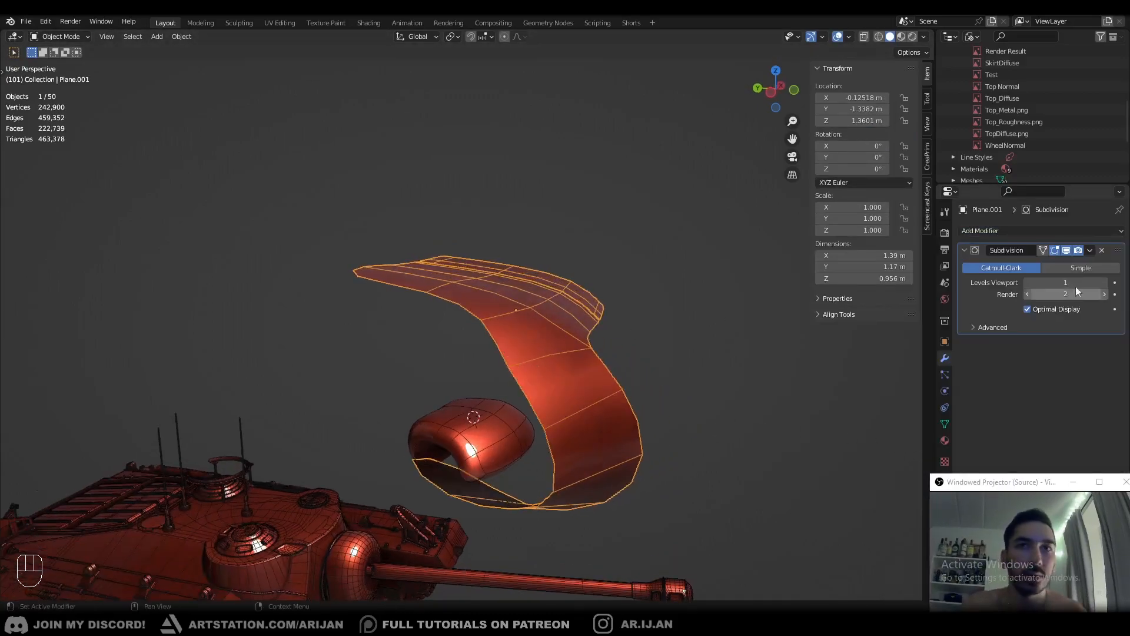
pyautogui.click(1106, 283)
pyautogui.click(1027, 284)
pyautogui.click(1080, 269)
pyautogui.moveTo(740, 340); pyautogui.dragTo(824, 307, button='middle')
# Add a second Subdivision Surface modifier below the Simple one and turn off the wireframe overlay
pyautogui.click(977, 250)
pyautogui.click(982, 232)
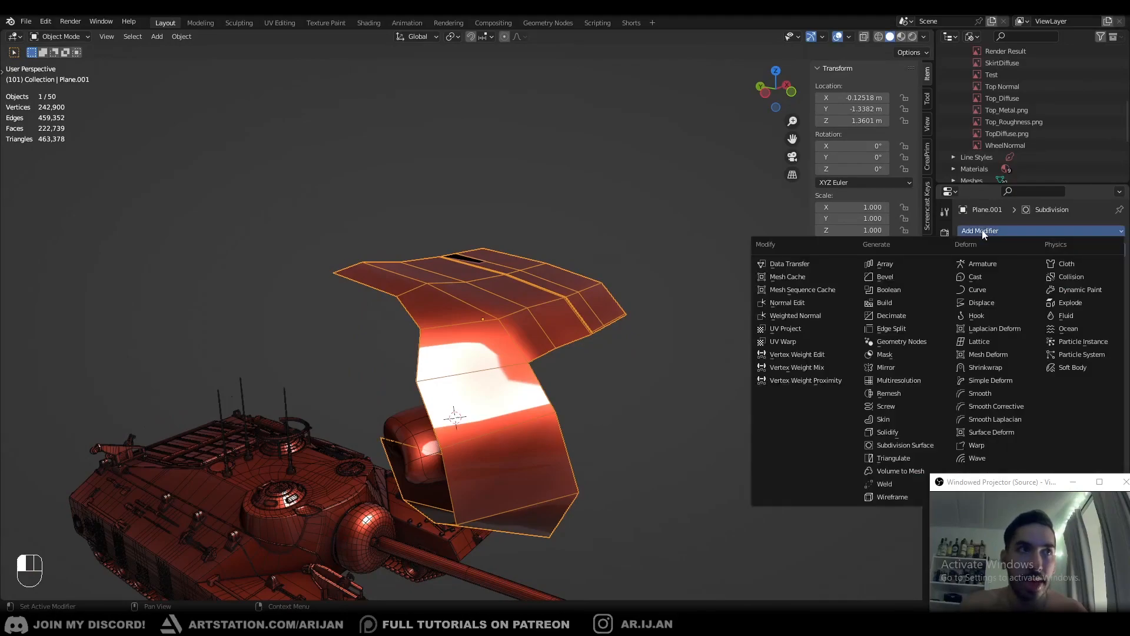
pyautogui.click(905, 445)
pyautogui.moveTo(908, 449); pyautogui.dragTo(677, 329, button='middle')
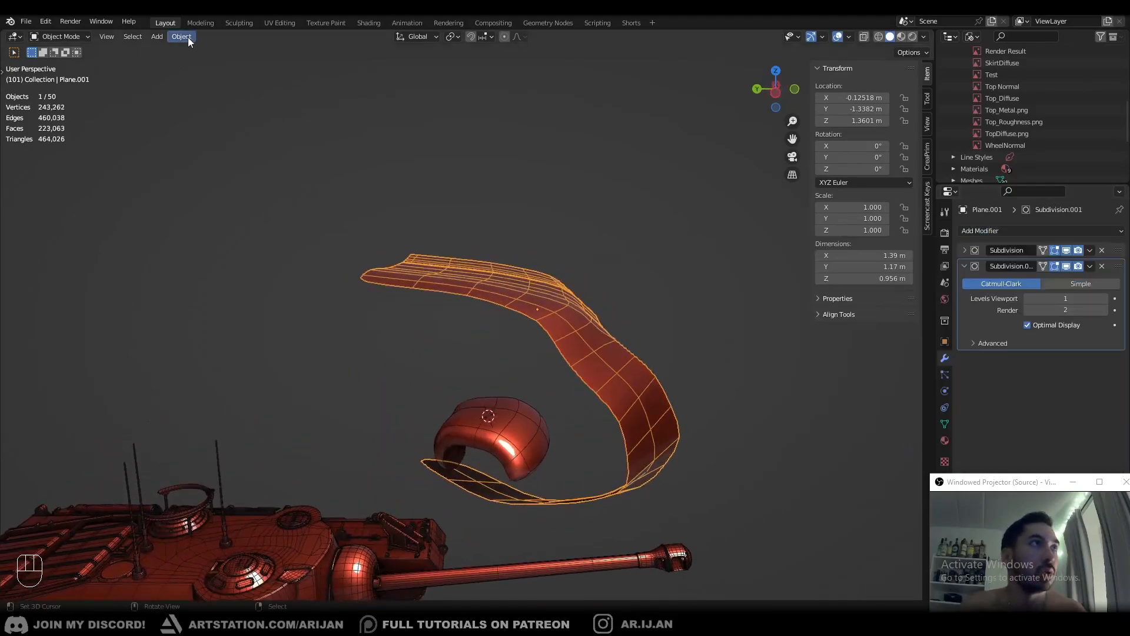
pyautogui.click(848, 36)
pyautogui.click(777, 236)
pyautogui.moveTo(653, 253); pyautogui.dragTo(495, 299, button='middle')
# Check the base mesh in Edit Mode and set the first Subdivision modifier's viewport level to 2
pyautogui.press('Tab')
pyautogui.moveTo(573, 266); pyautogui.dragTo(504, 291, button='middle')
pyautogui.press('Tab')
pyautogui.press('Tab')
pyautogui.press('Tab')
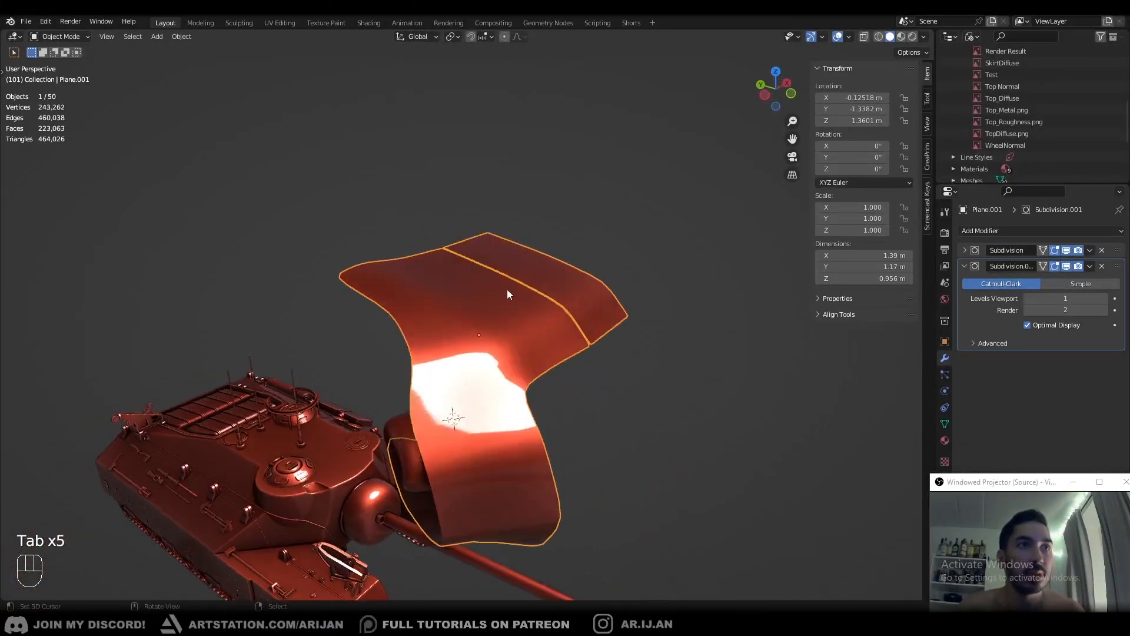
pyautogui.click(966, 250)
pyautogui.click(1105, 283)
pyautogui.moveTo(577, 294); pyautogui.dragTo(651, 323, button='middle')
# Extrude the panel's open border edge three times into a curved continuation and return to Object Mode
pyautogui.press('Tab')
pyautogui.press('1')
pyautogui.press('e')
pyautogui.click(684, 362)
pyautogui.moveTo(685, 361); pyautogui.dragTo(664, 331, button='middle')
pyautogui.keyDown('ctrl'); pyautogui.click(606, 379); pyautogui.keyUp('ctrl')
pyautogui.keyDown('ctrl'); pyautogui.click(547, 400); pyautogui.keyUp('ctrl')
pyautogui.moveTo(499, 393); pyautogui.dragTo(459, 385, button='middle')
pyautogui.press('Tab')
# Try Catmull-Clark as the first Subdivision modifier's type and inspect the smoothed panels in Object Mode
pyautogui.moveTo(556, 371); pyautogui.dragTo(550, 290, button='middle')
pyautogui.press('Tab')
pyautogui.scroll(1, 486, 350)
pyautogui.press('Tab')
pyautogui.press('Tab')
pyautogui.click(1023, 270)
pyautogui.click(1112, 343)
pyautogui.press('Tab')
pyautogui.moveTo(735, 318); pyautogui.dragTo(434, 277, button='middle')
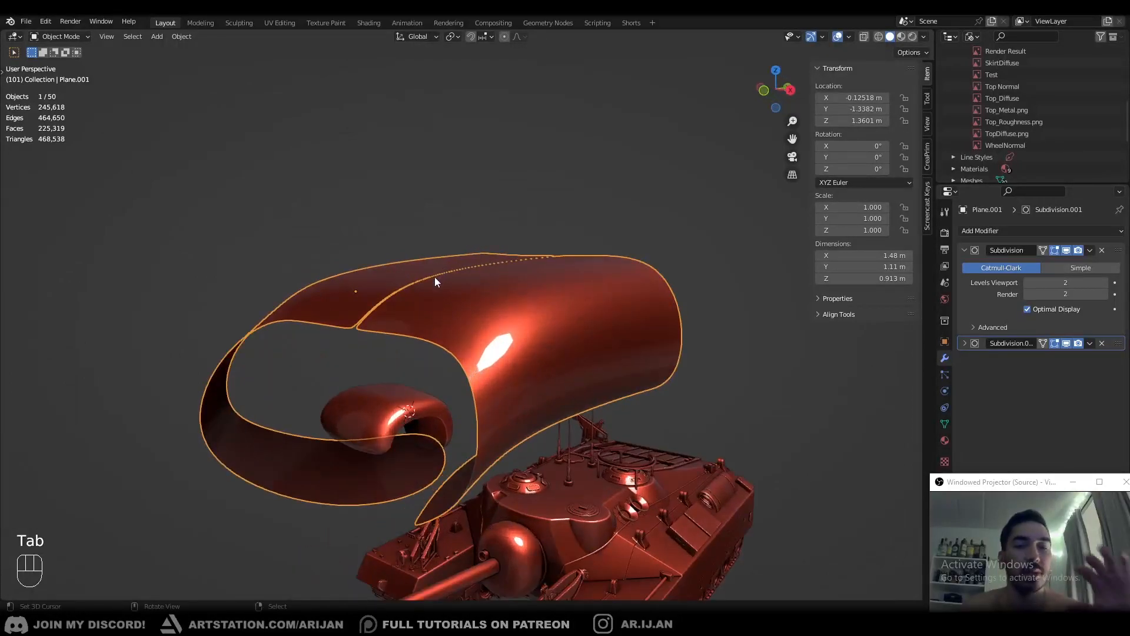
# Set the first Subdivision modifier back to Simple and remove the second Subdivision modifier
pyautogui.click(1097, 269)
pyautogui.press('Tab')
pyautogui.moveTo(529, 306)
pyautogui.mouseDown(button='middle')
pyautogui.moveTo(501, 310)
pyautogui.moveTo(510, 301)
pyautogui.mouseUp(button='middle')
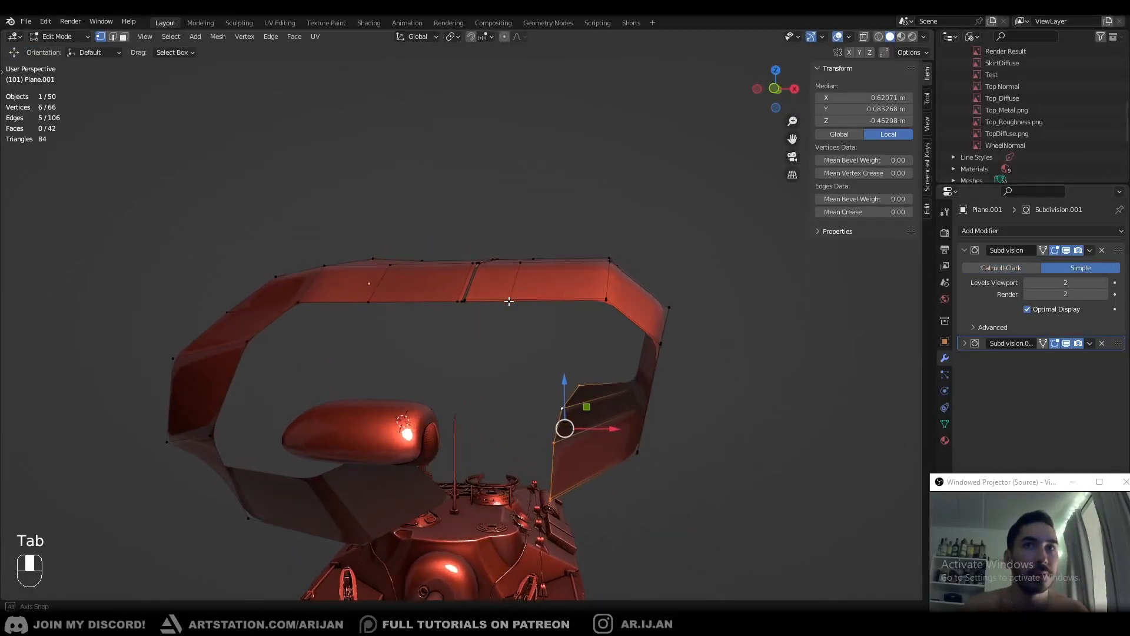
pyautogui.moveTo(893, 302); pyautogui.dragTo(583, 285, button='middle')
pyautogui.press('Tab')
pyautogui.click(1102, 343)
pyautogui.moveTo(695, 294)
pyautogui.mouseDown(button='middle')
pyautogui.moveTo(654, 296)
pyautogui.moveTo(676, 290)
pyautogui.mouseUp(button='middle')
# Apply the Simple Subdivision modifier to the panel mesh and inspect the resulting topology in Edit Mode
pyautogui.press('Tab')
pyautogui.press('z')
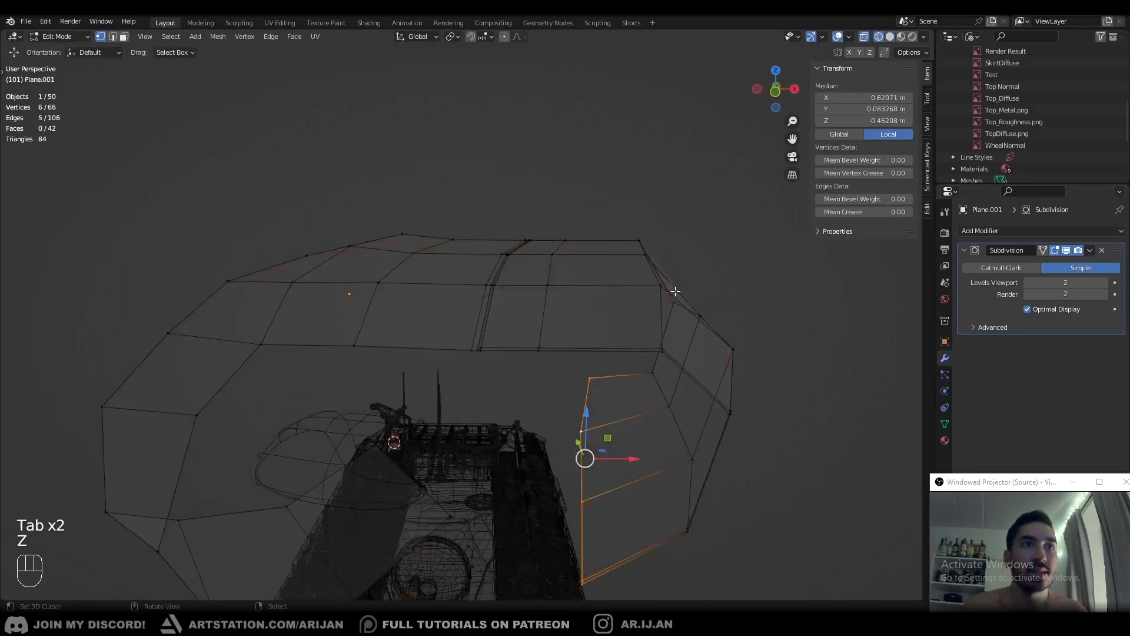
pyautogui.press('z')
pyautogui.press('Tab')
pyautogui.hotkey('ctrl', 'a')
pyautogui.press('Tab')
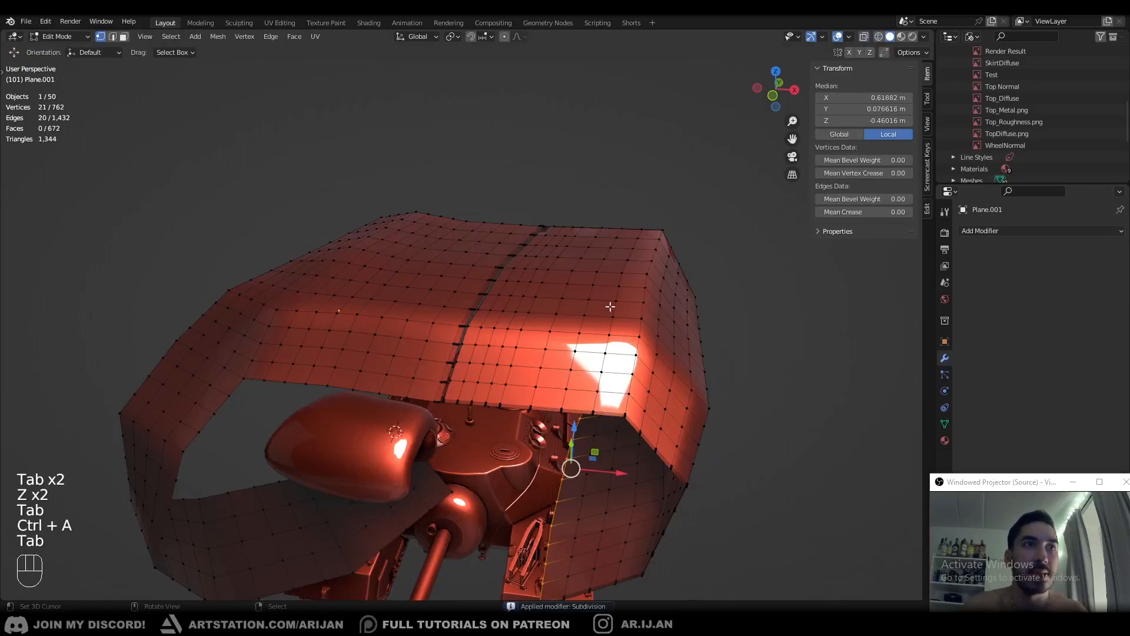
pyautogui.moveTo(606, 316); pyautogui.dragTo(627, 309, button='middle')
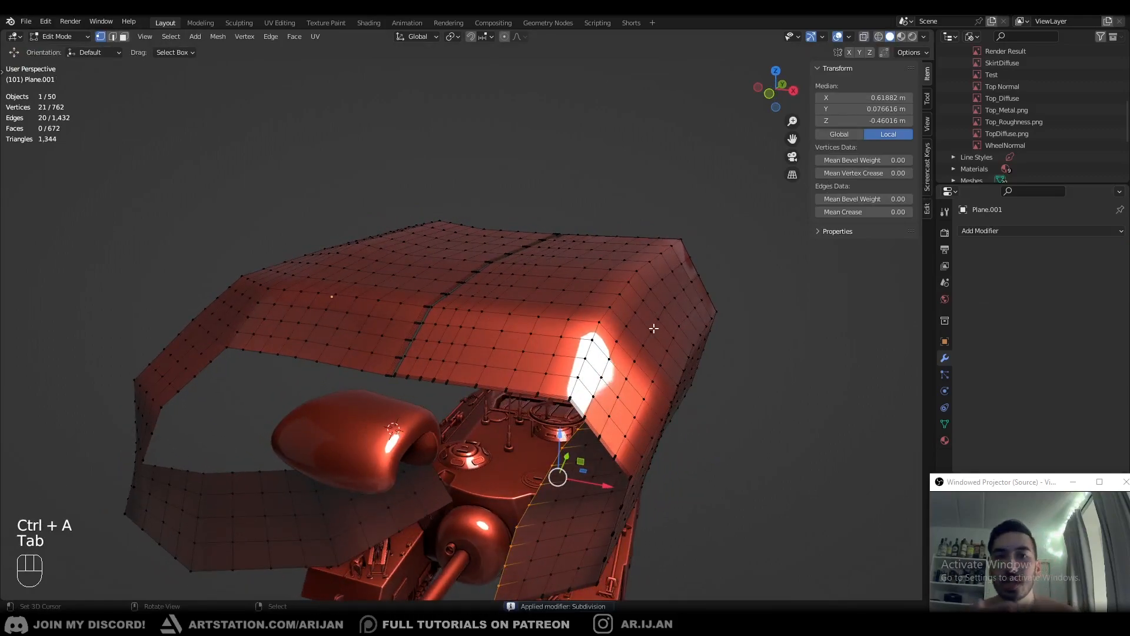
# Undo applying the Simple Subdivision modifier and collapse its settings
pyautogui.press('Tab')
pyautogui.hotkey('ctrl', 'z')
pyautogui.hotkey('ctrl', 'z')
pyautogui.hotkey('ctrl', 'z')
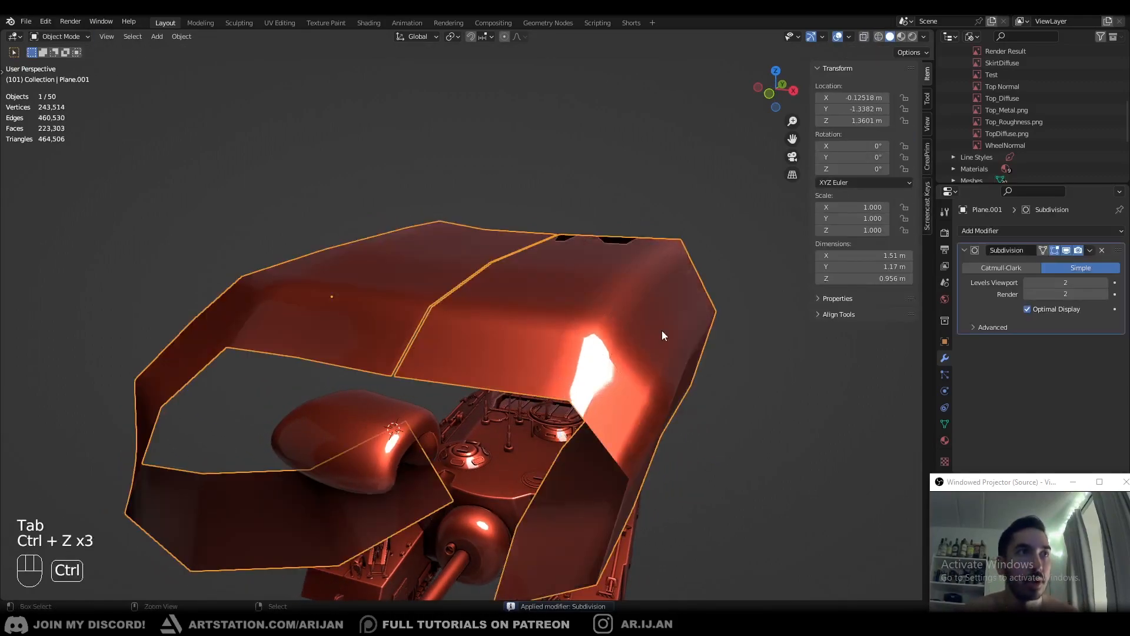
pyautogui.click(979, 250)
# Compare the panel mesh's wireframe in Edit Mode and Object Mode and return to solid shading
pyautogui.press('Tab')
pyautogui.press('Tab')
pyautogui.press('z')
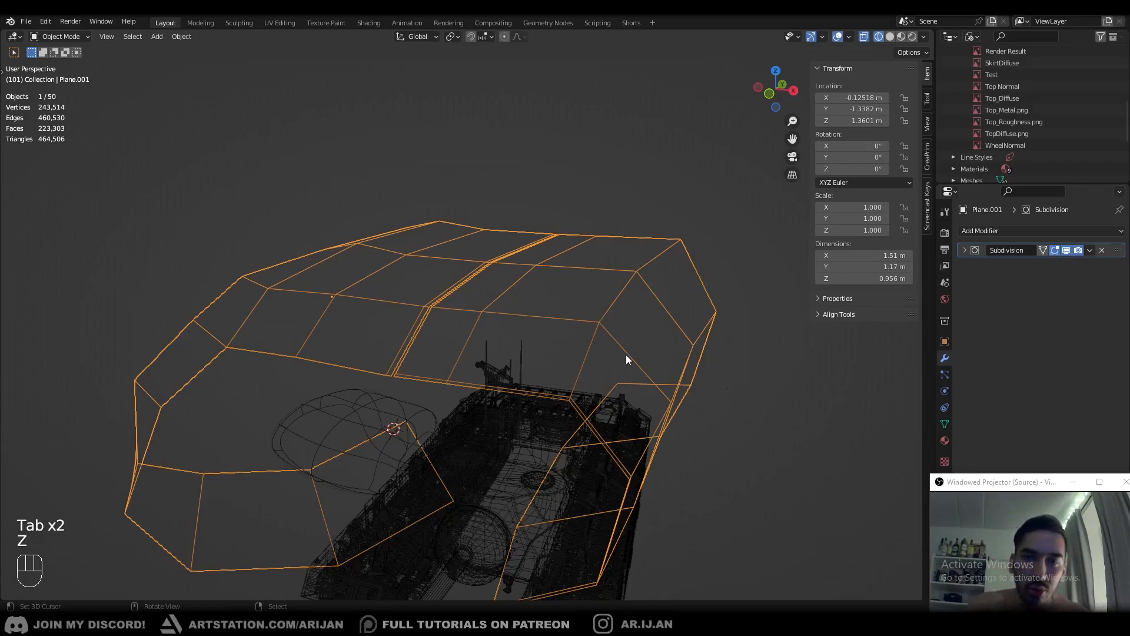
pyautogui.moveTo(626, 354); pyautogui.dragTo(646, 343, button='middle')
pyautogui.press('Tab')
pyautogui.press('Tab')
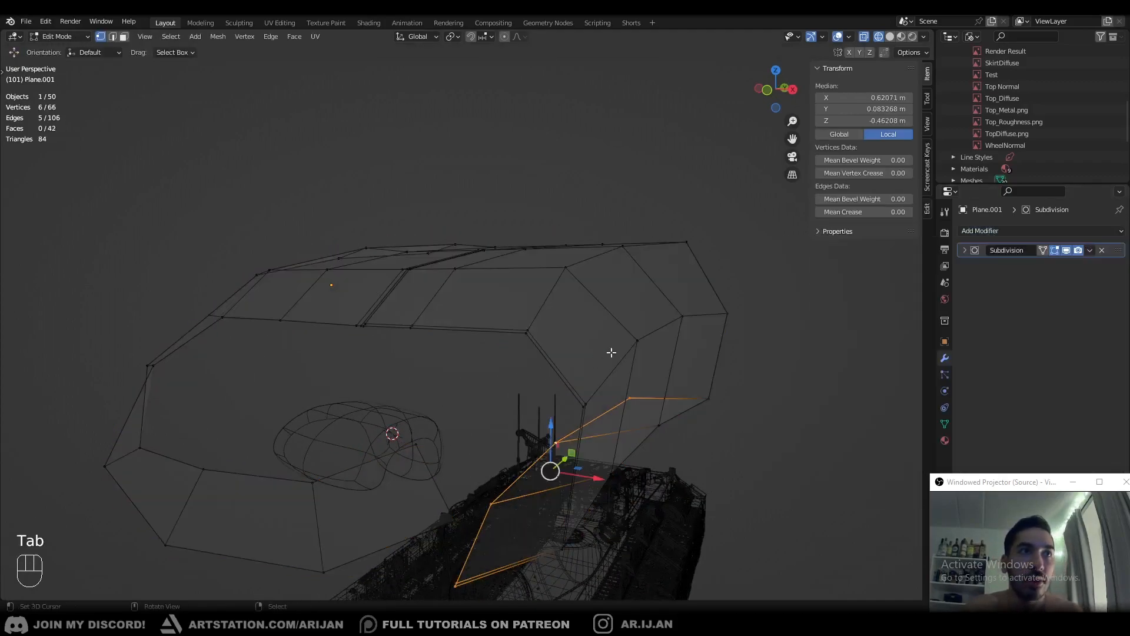
pyautogui.press('z')
# Add a Catmull-Clark Subdivision Surface modifier at viewport level 1 after the Simple one and enter Edit Mode
pyautogui.click(998, 230)
pyautogui.click(918, 443)
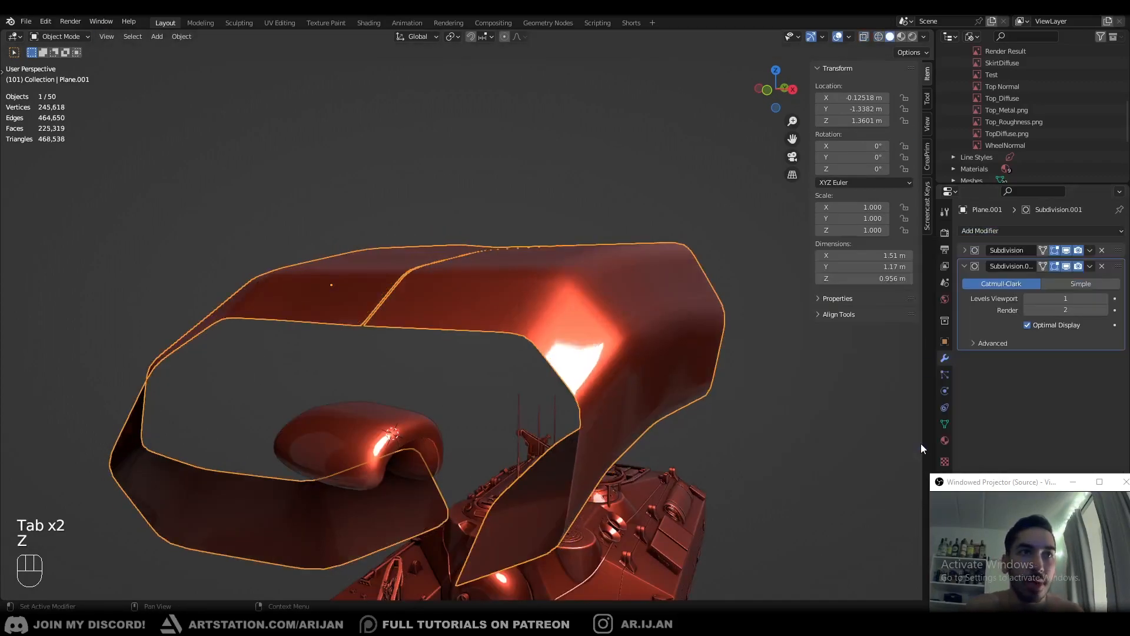
pyautogui.moveTo(694, 335); pyautogui.dragTo(501, 393, button='middle')
pyautogui.press('Tab')
pyautogui.press('Tab')
pyautogui.press('Tab')
# Select border edges of the panel mesh and extrude them outward into new extension strips
pyautogui.press('1')
pyautogui.rightClick(303, 212)
pyautogui.press('2')
pyautogui.rightClick(265, 220)
pyautogui.moveTo(265, 220); pyautogui.dragTo(287, 300, button='middle')
pyautogui.keyDown('ctrl'); pyautogui.click(201, 305); pyautogui.keyUp('ctrl')
pyautogui.moveTo(202, 305); pyautogui.dragTo(679, 388, button='middle')
pyautogui.keyDown('ctrl'); pyautogui.click(711, 340); pyautogui.keyUp('ctrl')
# Move the extruded geometry, slide its vertices along their edges to refine the outline, and return to Object Mode
pyautogui.press('Tab')
pyautogui.press('Tab')
pyautogui.press('g')
pyautogui.click(684, 327)
pyautogui.scroll(5, 653, 329)
pyautogui.press('1')
pyautogui.press('g')
pyautogui.press('g')
pyautogui.click(676, 365)
pyautogui.press('a')
pyautogui.hotkey('shift', 'w')
pyautogui.press('Tab')
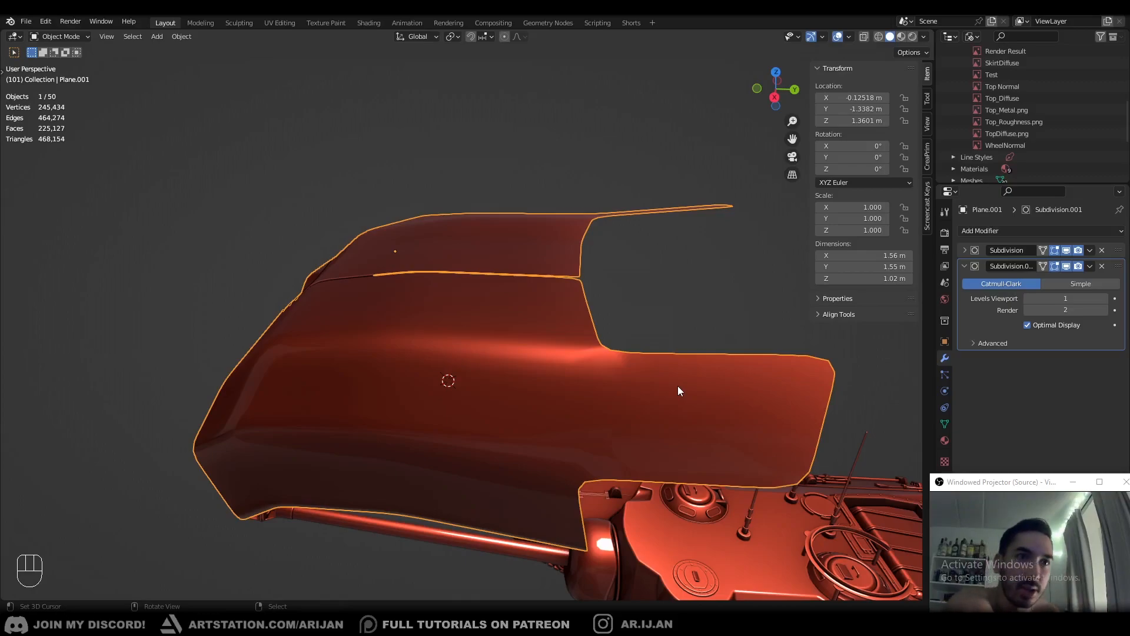
# Review the finished panel beside the whole tank and select the tank's hull
pyautogui.scroll(-6, 649, 418)
pyautogui.moveTo(644, 419); pyautogui.dragTo(566, 451, button='middle')
pyautogui.rightClick(575, 414)
pyautogui.moveTo(1000, 482); pyautogui.dragTo(972, 422)
pyautogui.moveTo(614, 425); pyautogui.dragTo(570, 419, button='middle')
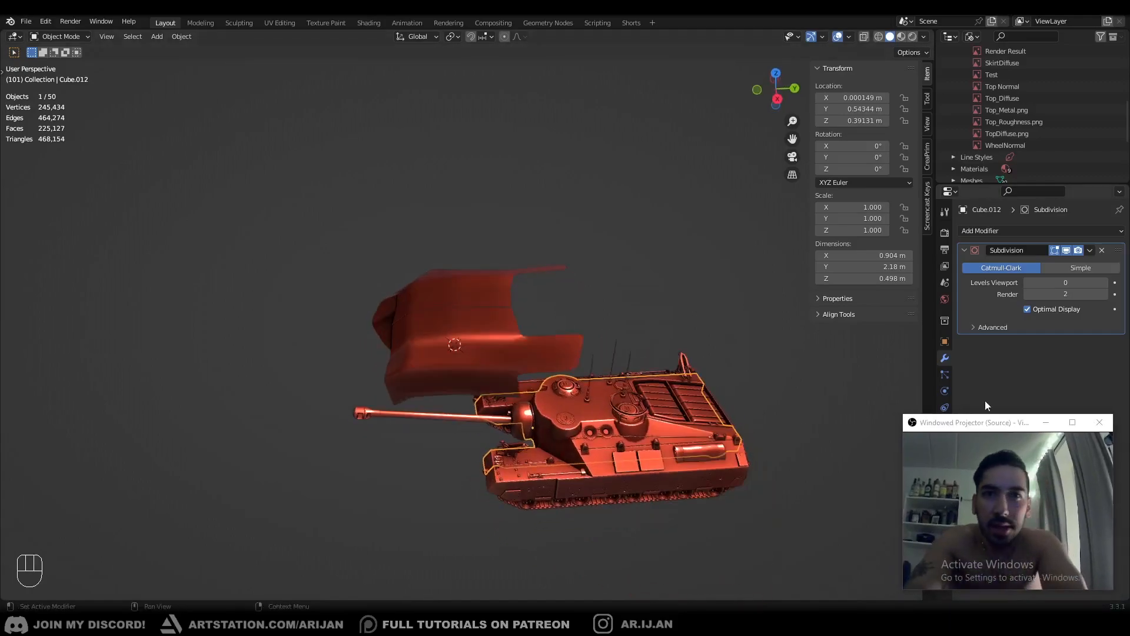
pyautogui.moveTo(973, 421); pyautogui.dragTo(975, 407)
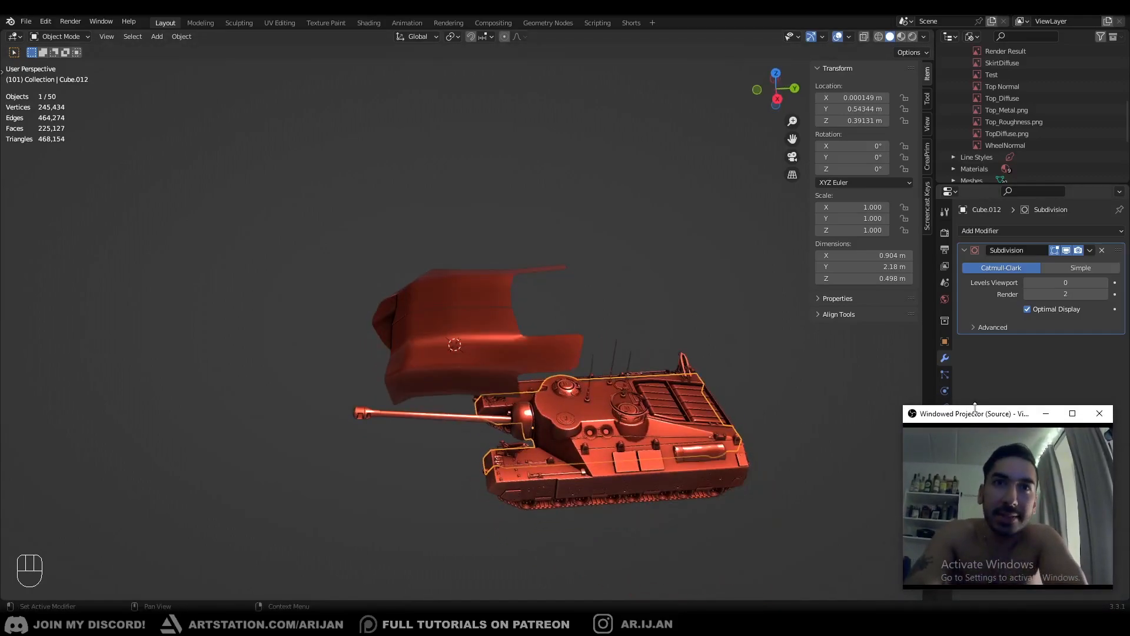